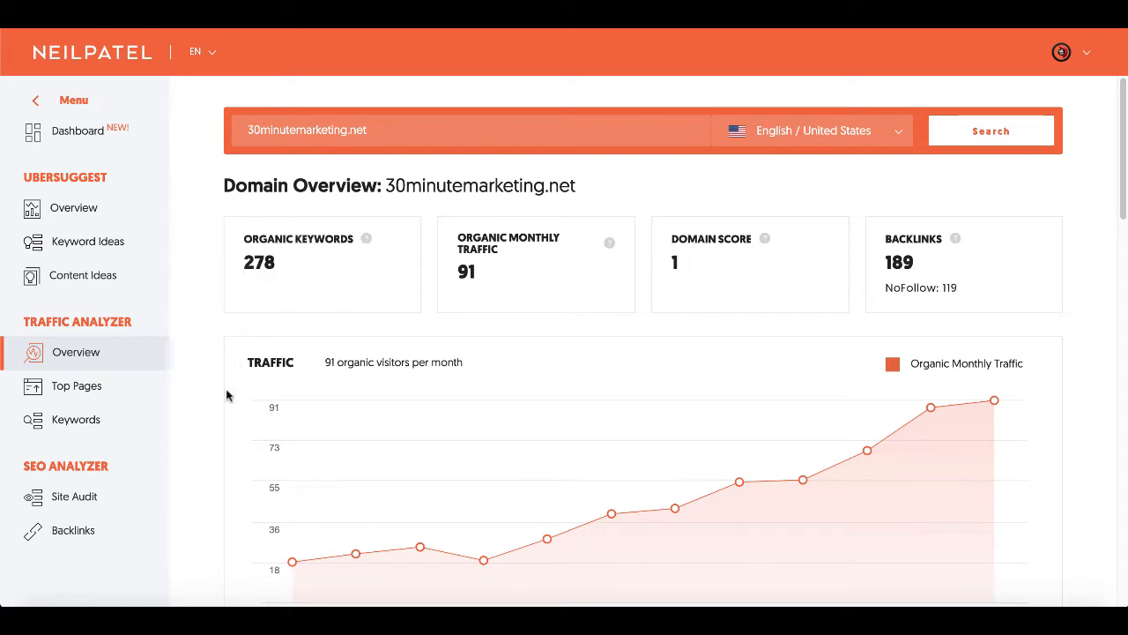
scroll(221, 446, down, 1)
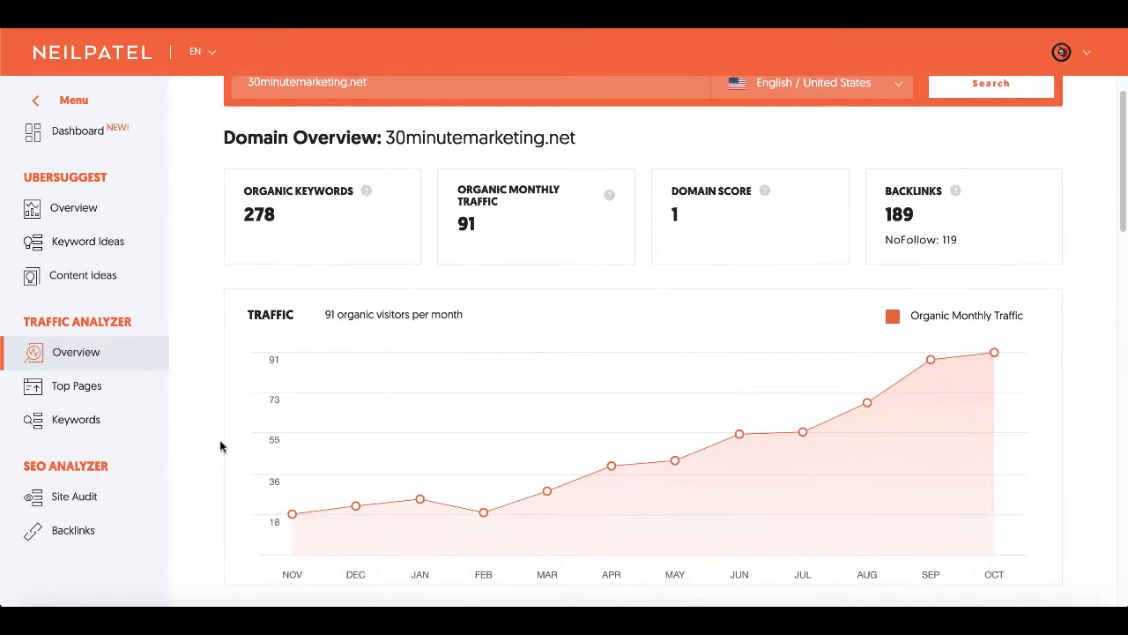
scroll(220, 446, down, 1)
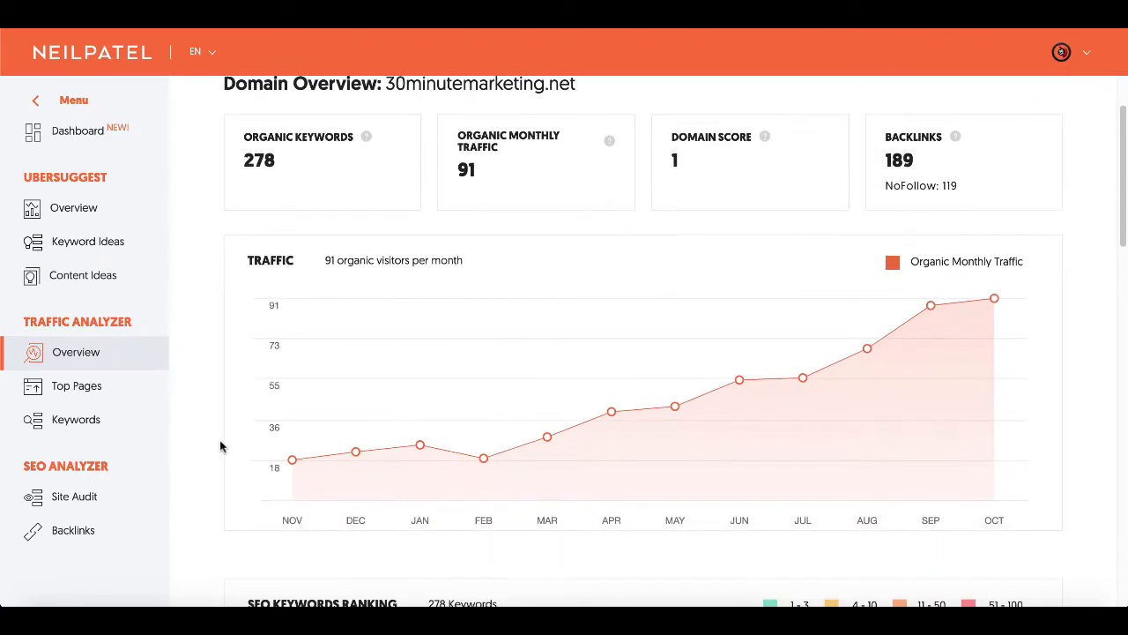
scroll(220, 446, down, 10)
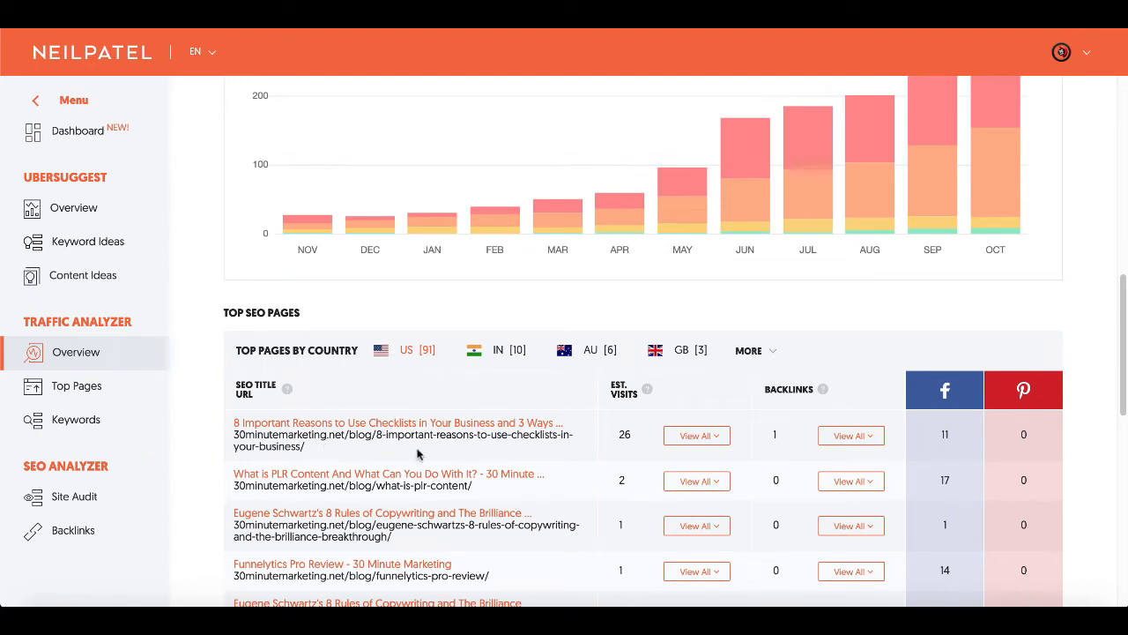
double_click(624, 434)
scroll(783, 444, up, 2)
scroll(783, 444, up, 1)
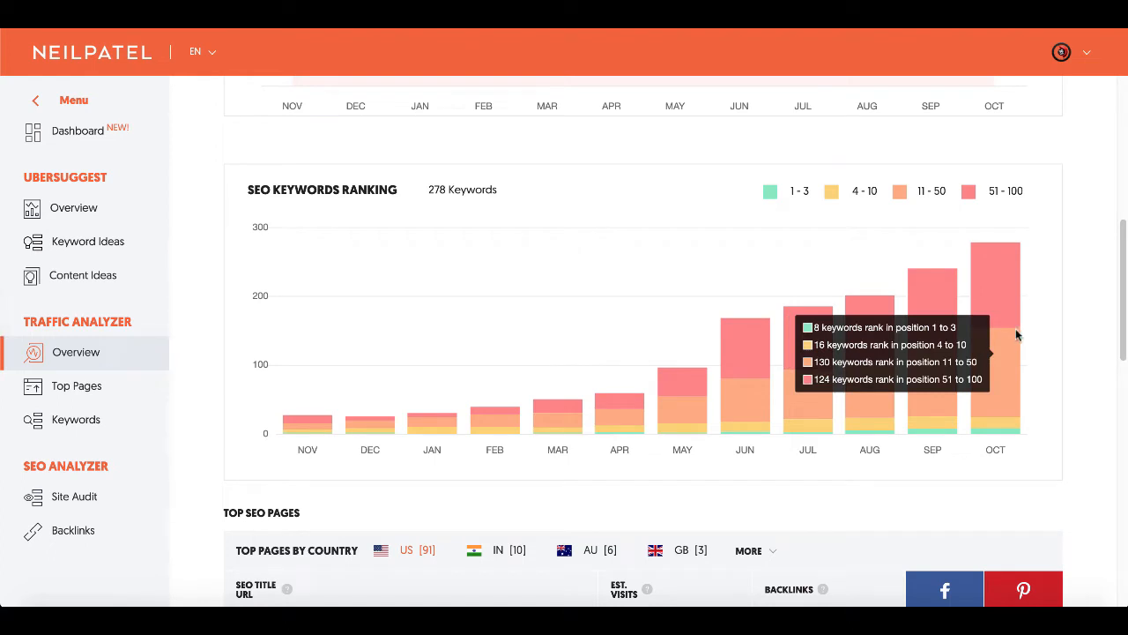
scroll(1058, 315, up, 3)
scroll(1058, 315, up, 6)
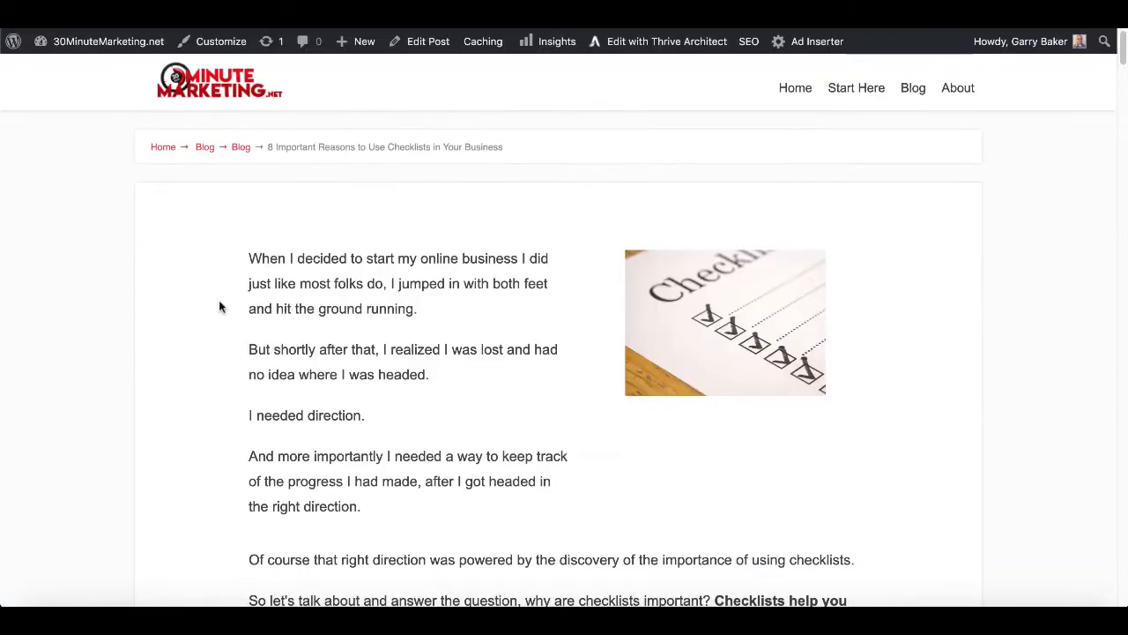
Follow the post's 'Wait - Special Offer' banner and 'Get it Now' popup to the 373+ checklists page.
scroll(221, 306, down, 5)
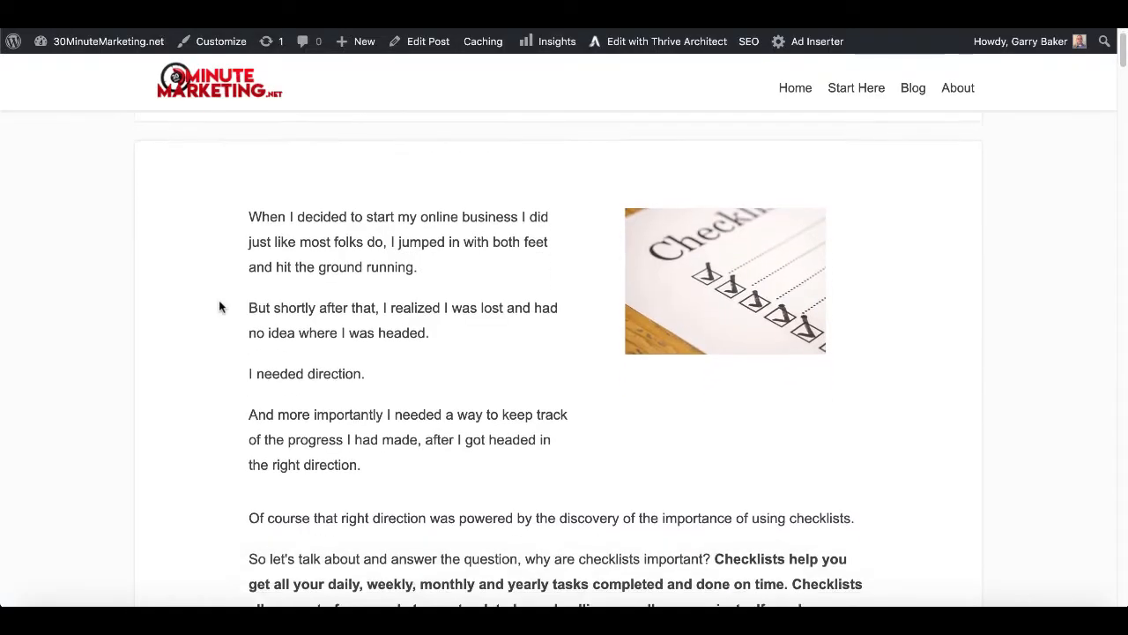
scroll(220, 303, down, 5)
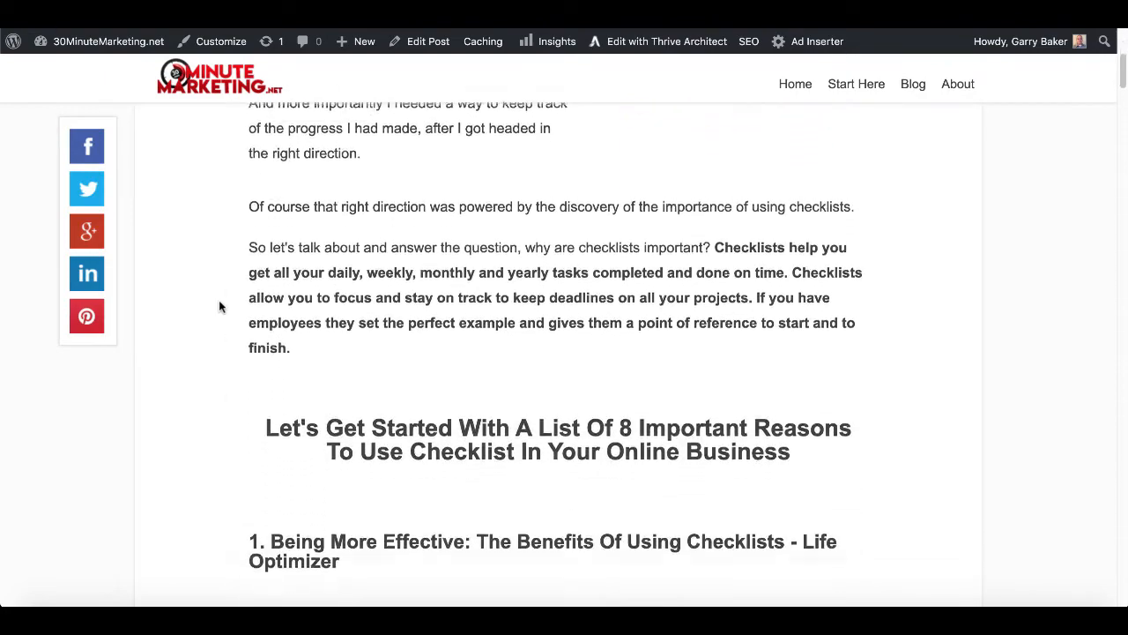
scroll(219, 306, down, 7)
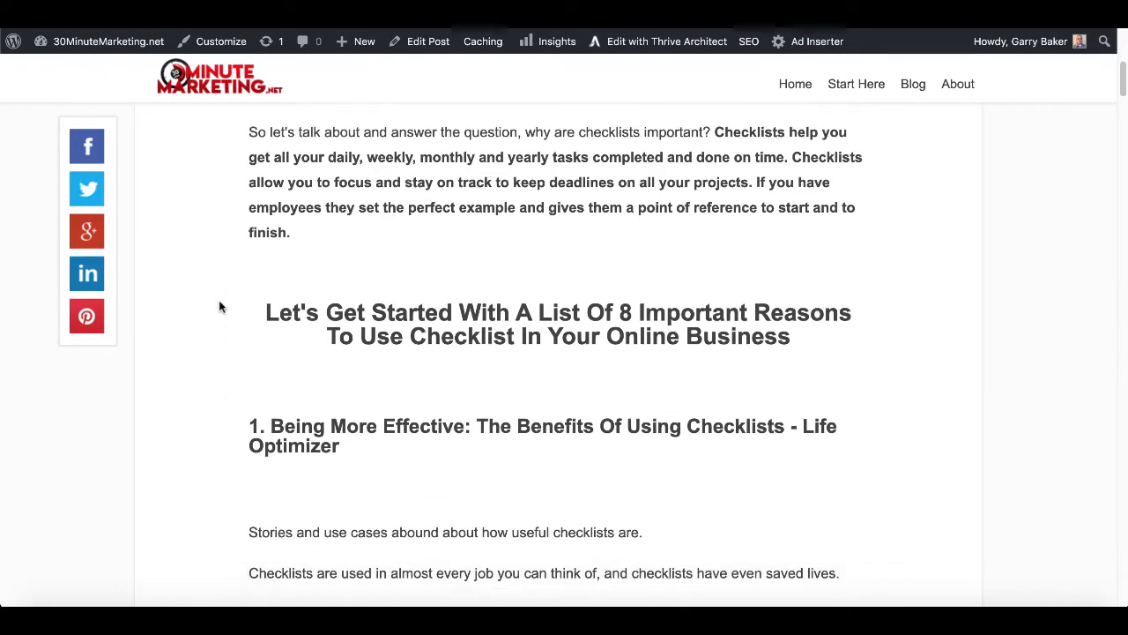
scroll(219, 306, down, 4)
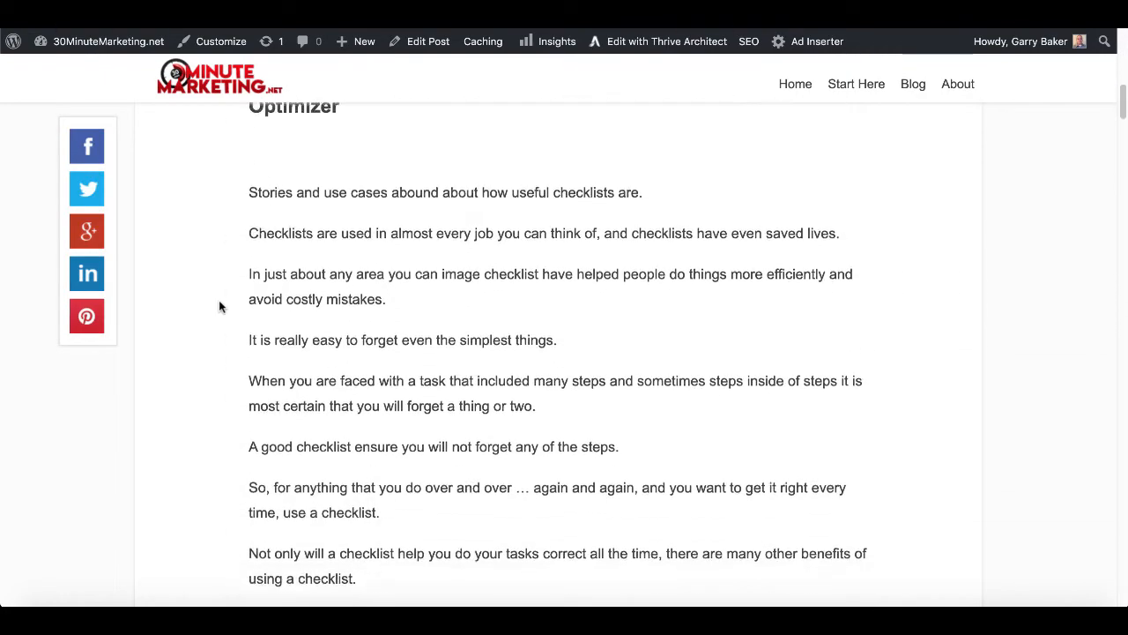
scroll(221, 306, down, 5)
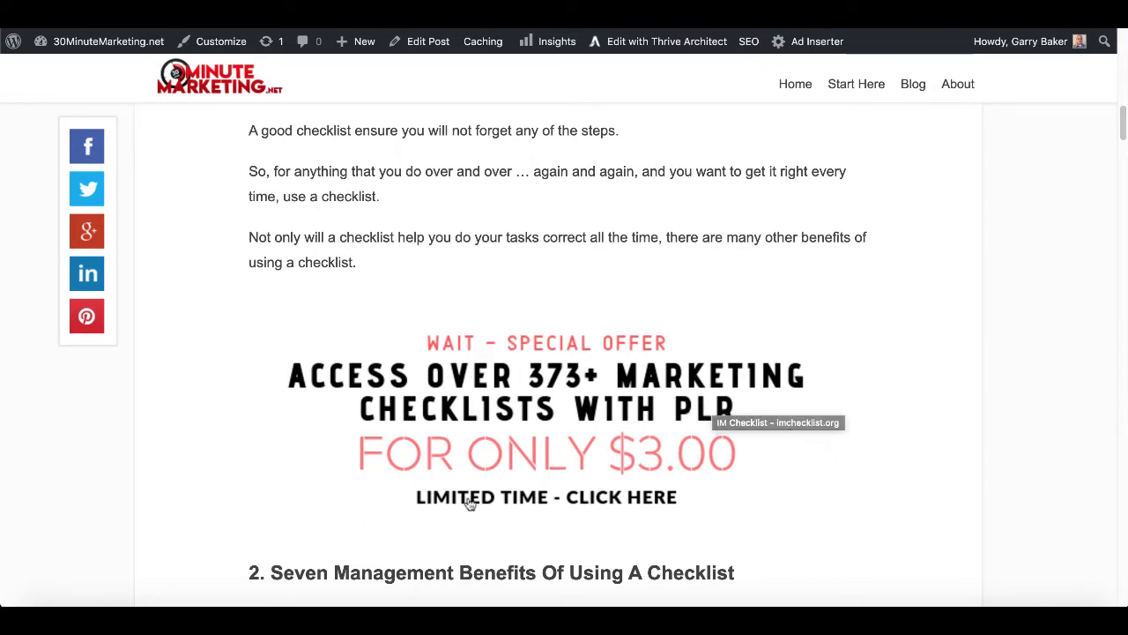
click(548, 442)
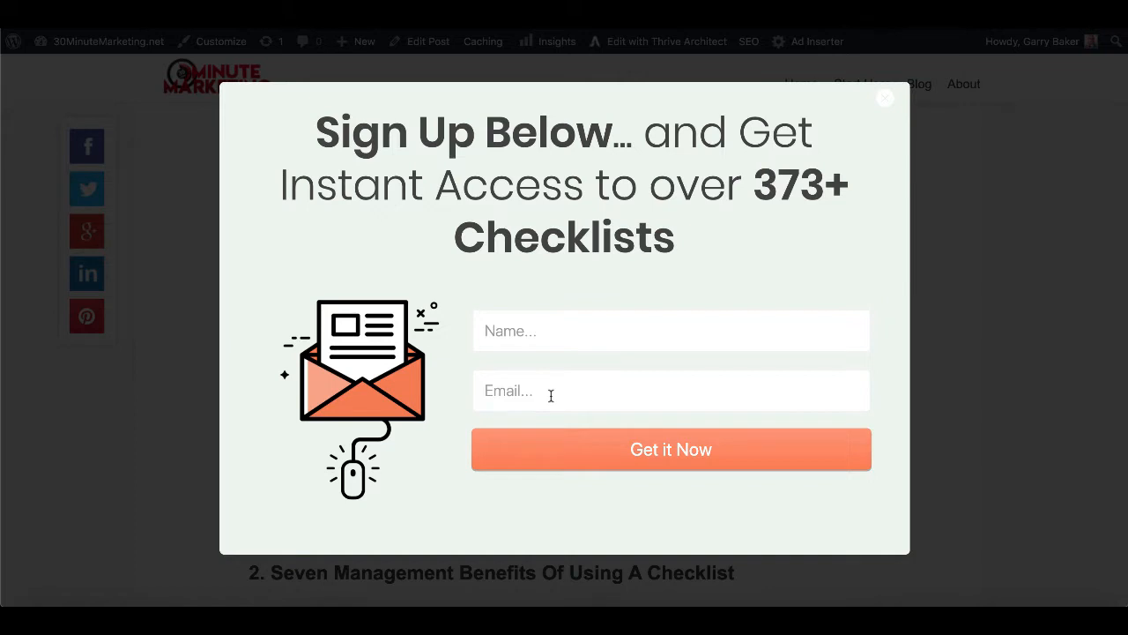
click(606, 449)
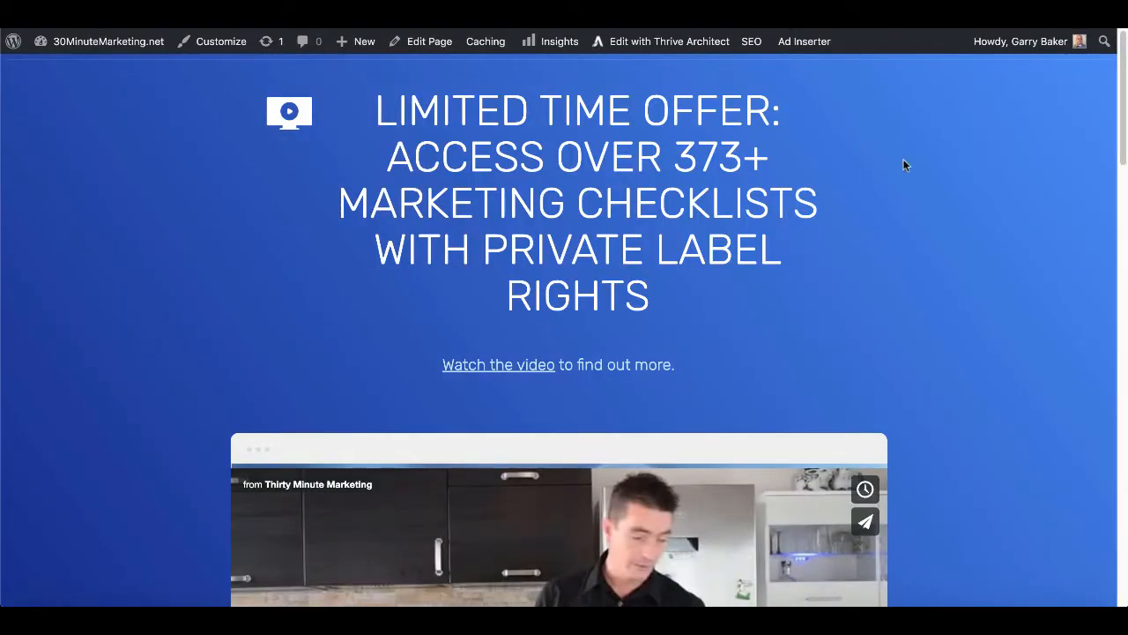
Review the Limited Time Offer page and choose 'Buy Now - $3.00' for the 373+ checklists.
scroll(987, 315, down, 1)
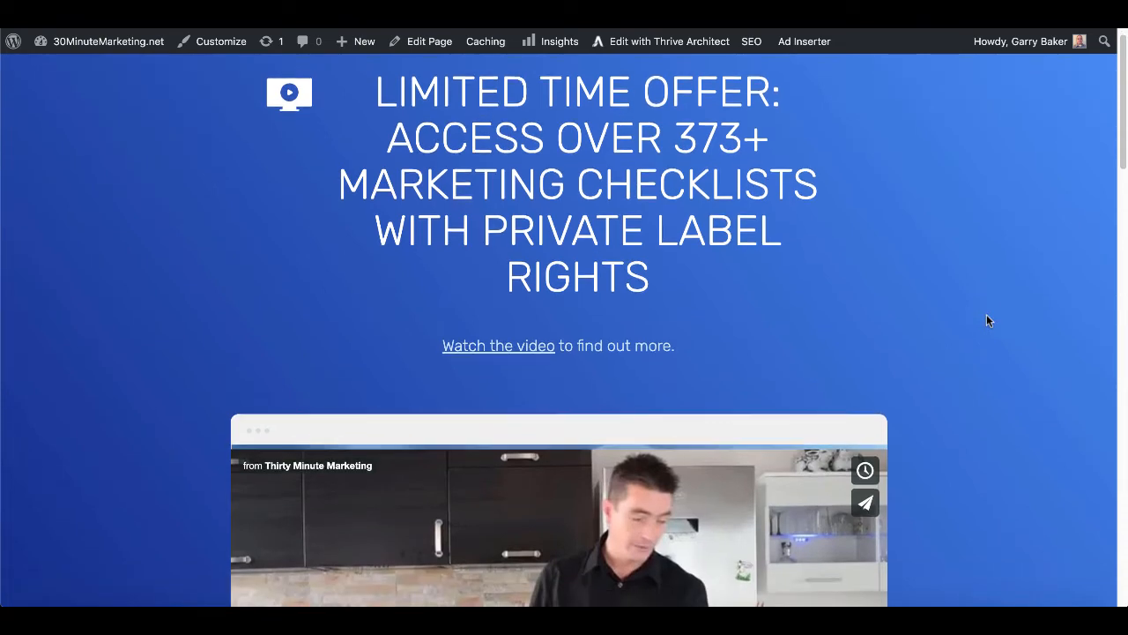
scroll(906, 349, down, 5)
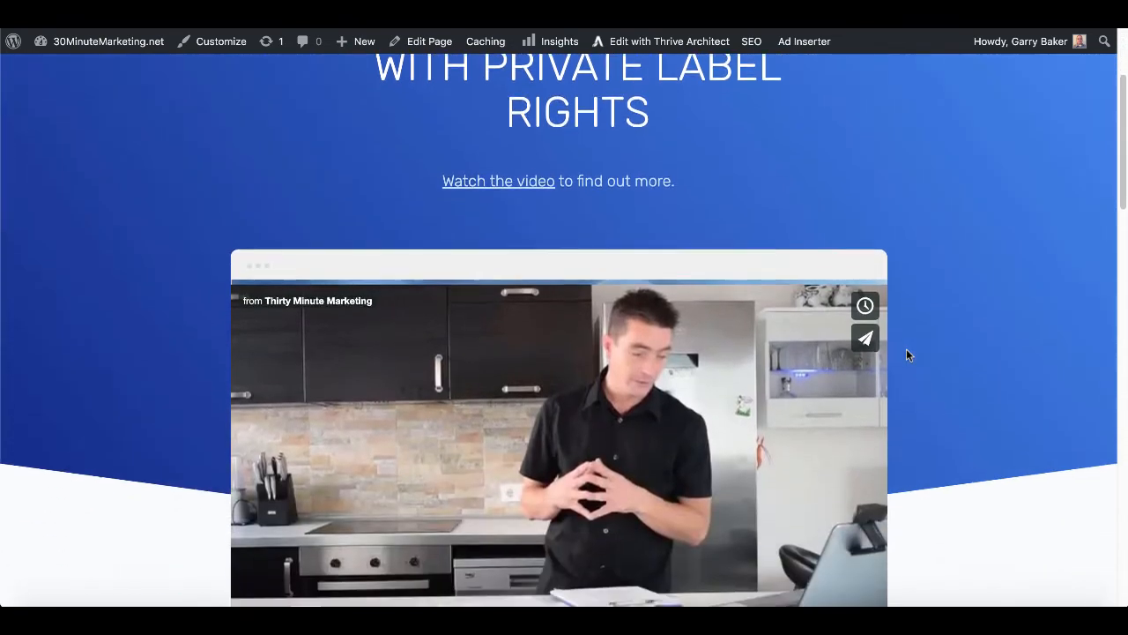
scroll(906, 354, down, 1)
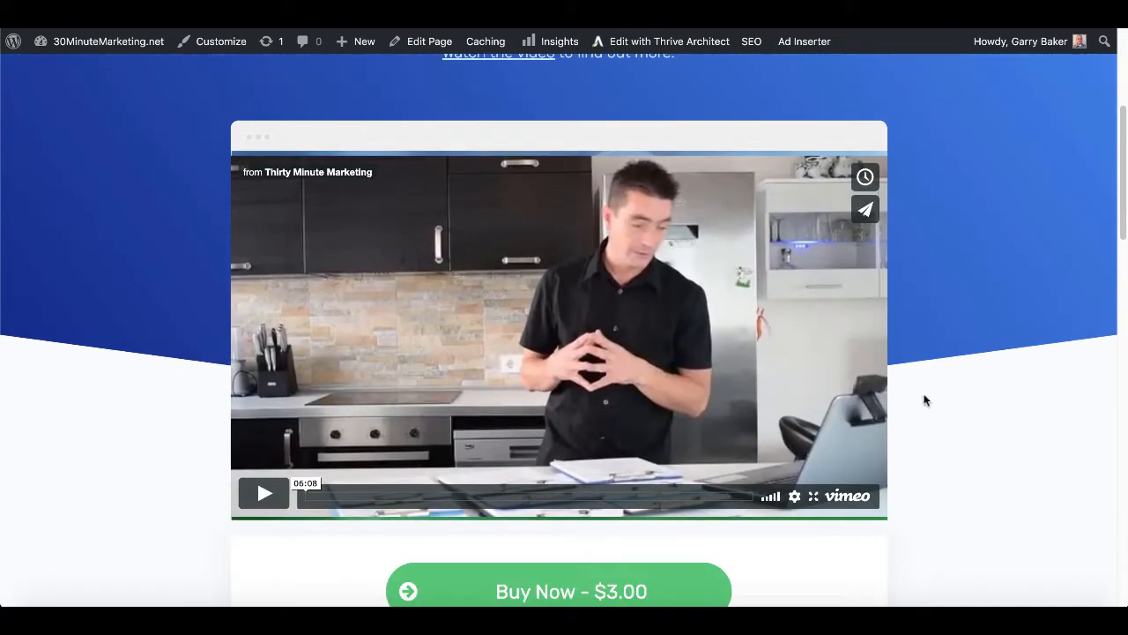
scroll(924, 399, down, 2)
scroll(923, 400, down, 6)
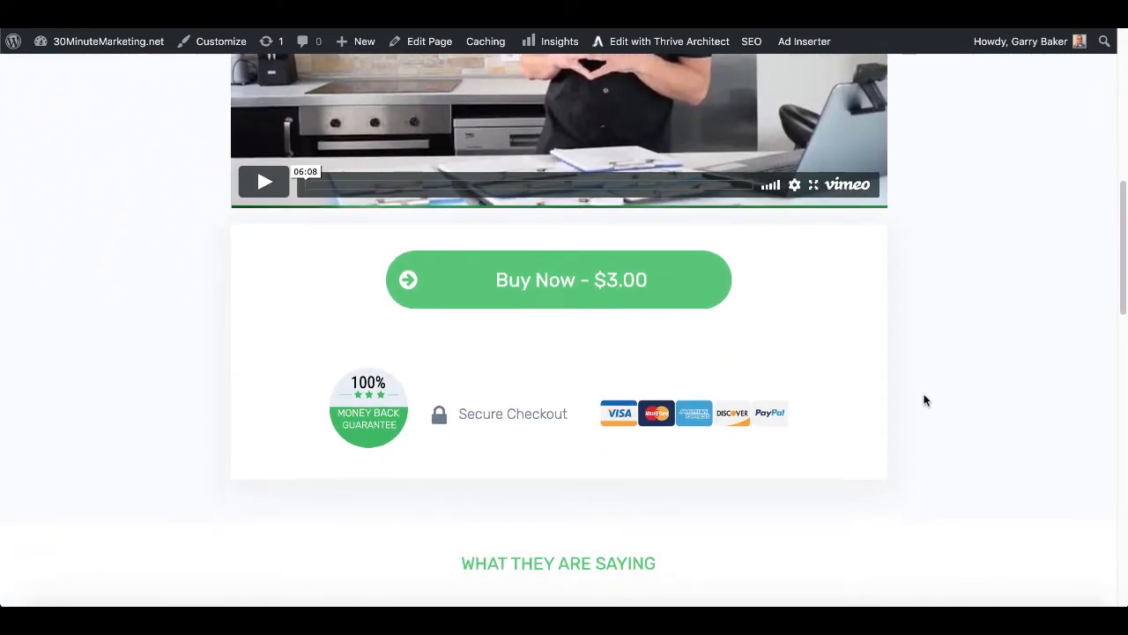
scroll(777, 407, down, 8)
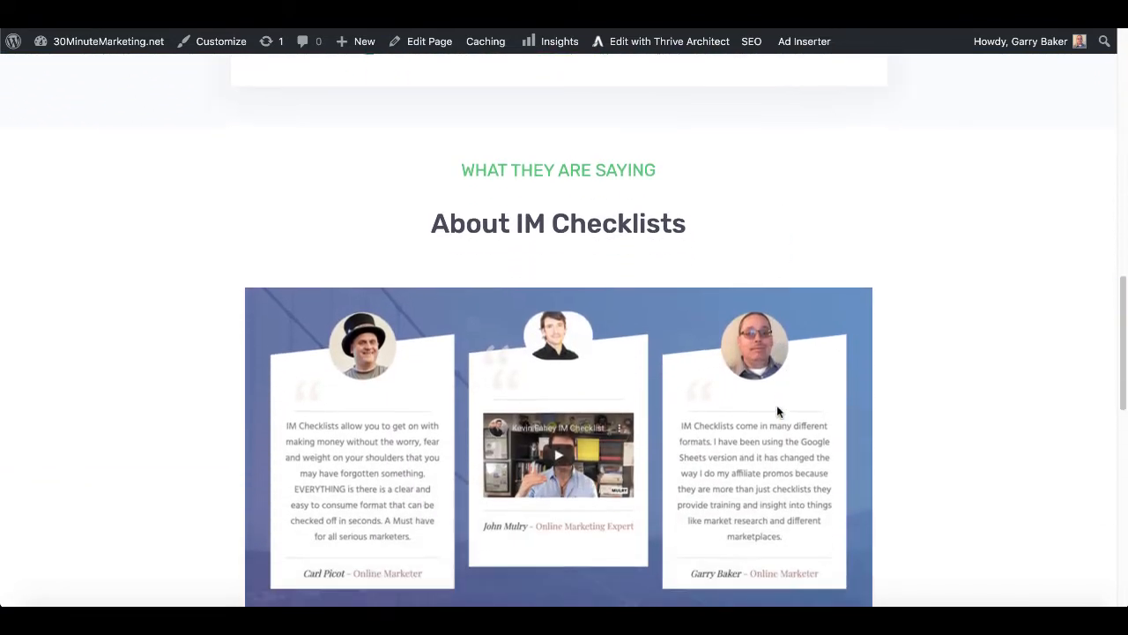
scroll(777, 411, down, 10)
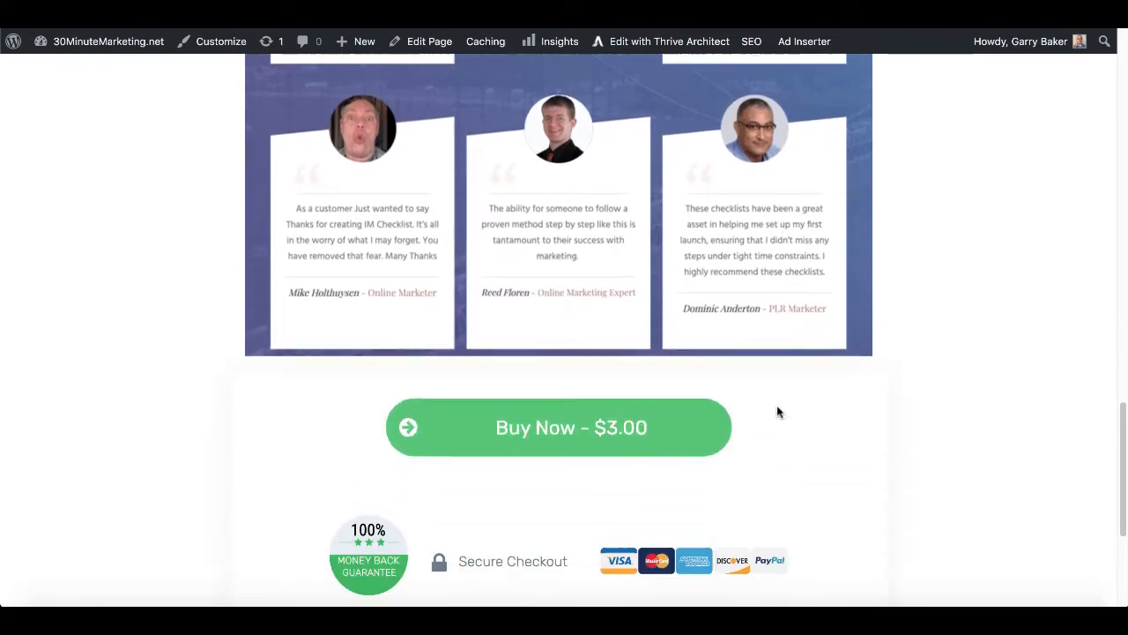
scroll(778, 412, down, 5)
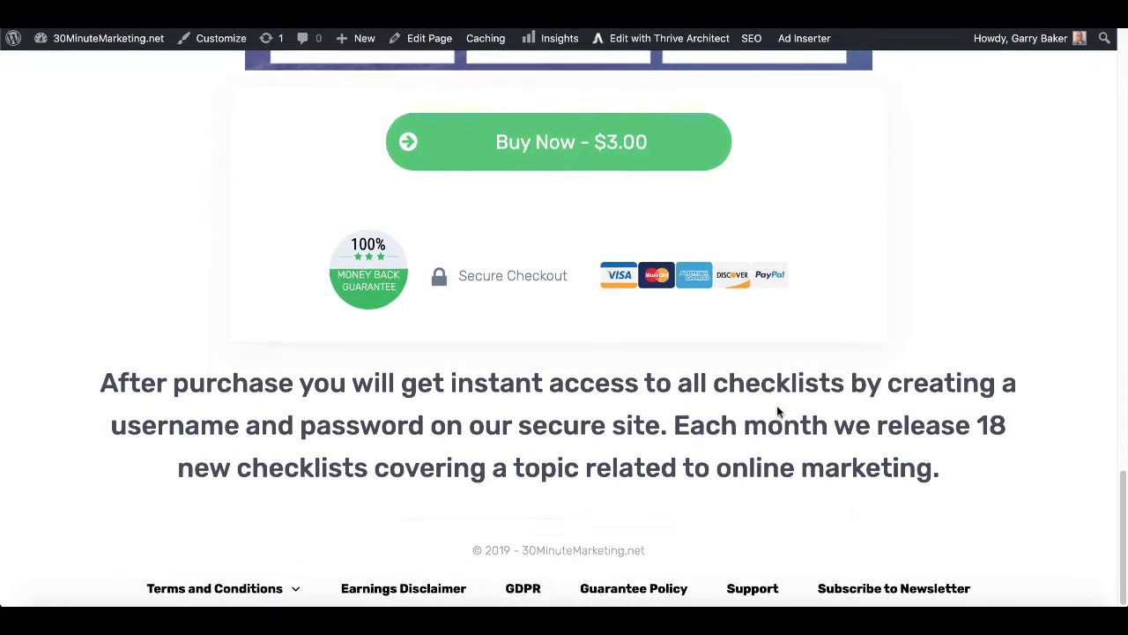
scroll(777, 407, up, 20)
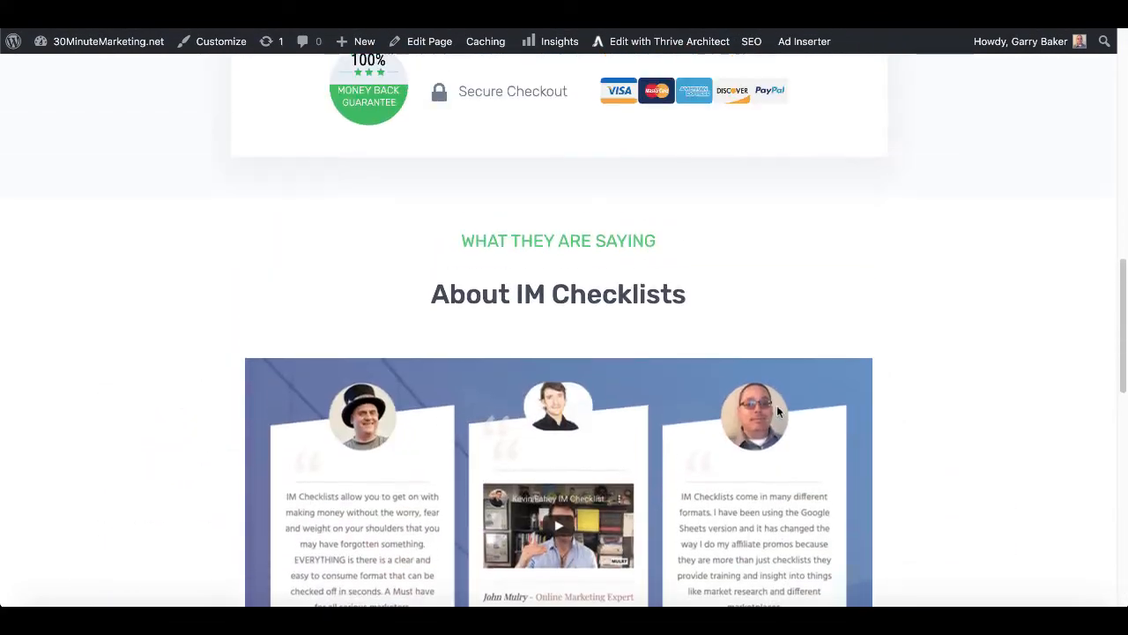
scroll(777, 412, up, 10)
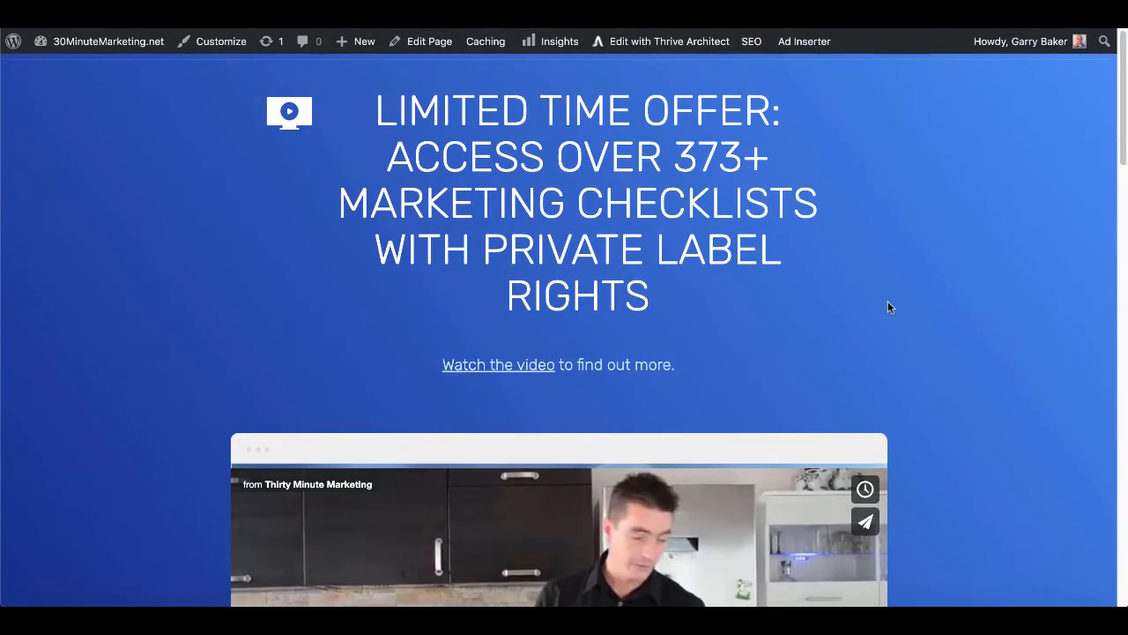
scroll(887, 303, down, 7)
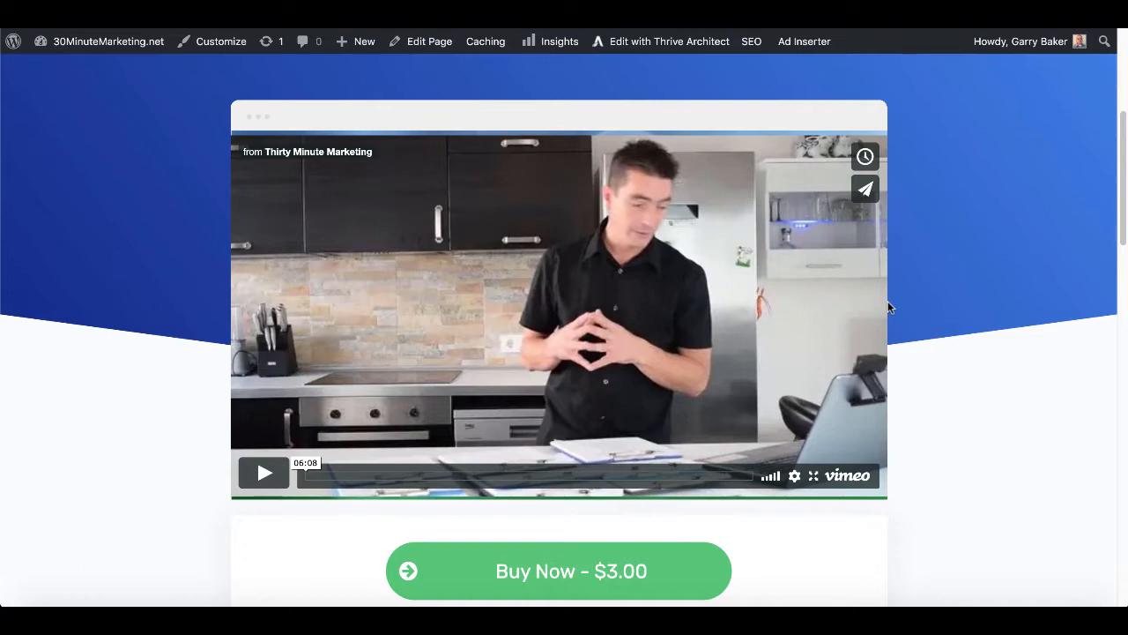
scroll(920, 376, down, 1)
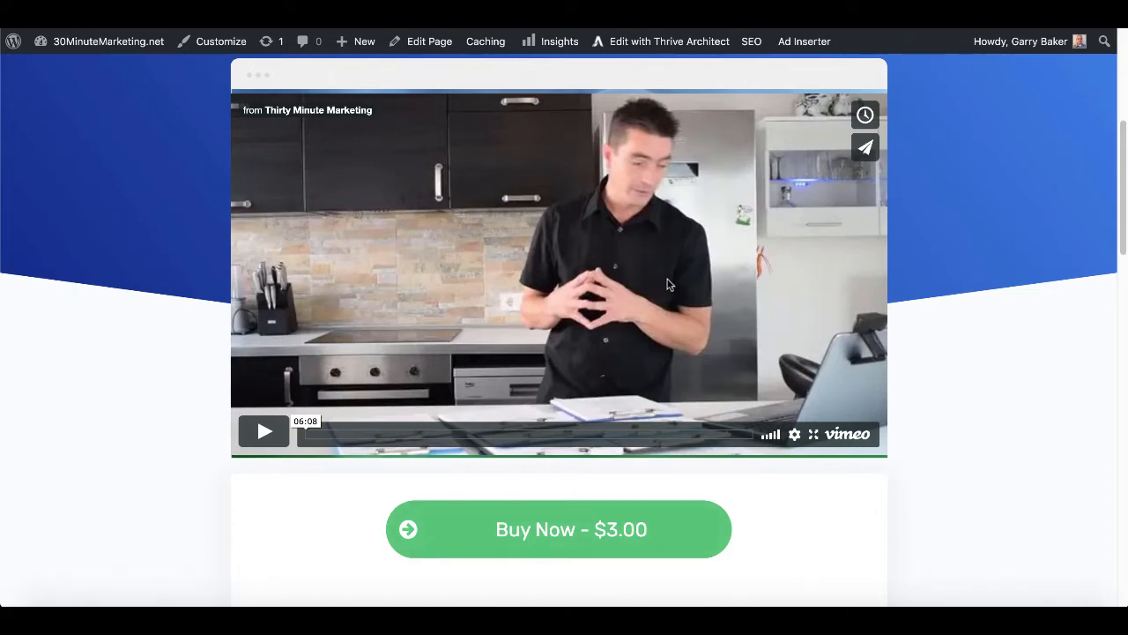
click(670, 522)
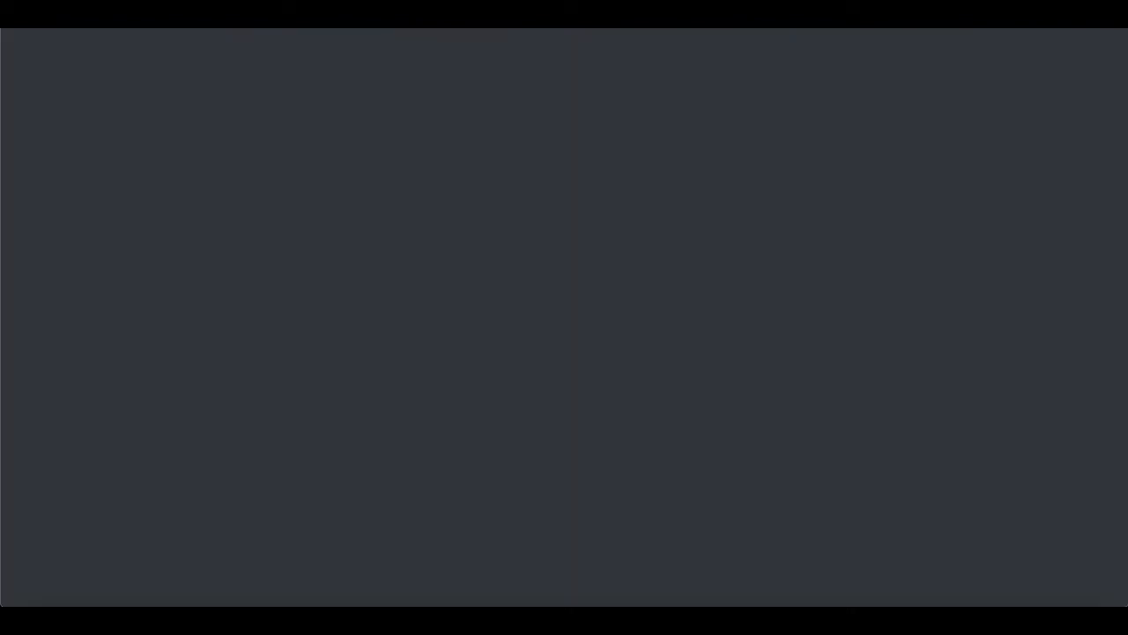
Review the IM Checklist Monthly Membership checkout, highlighting the $17.00 monthly payment.
scroll(990, 396, down, 1)
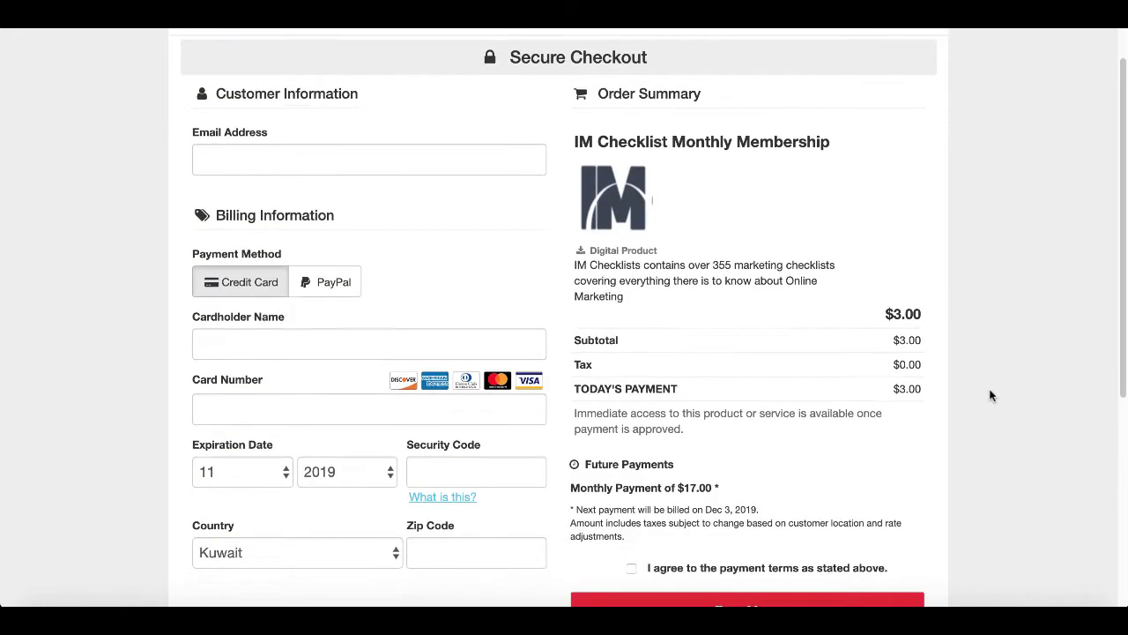
scroll(990, 395, down, 3)
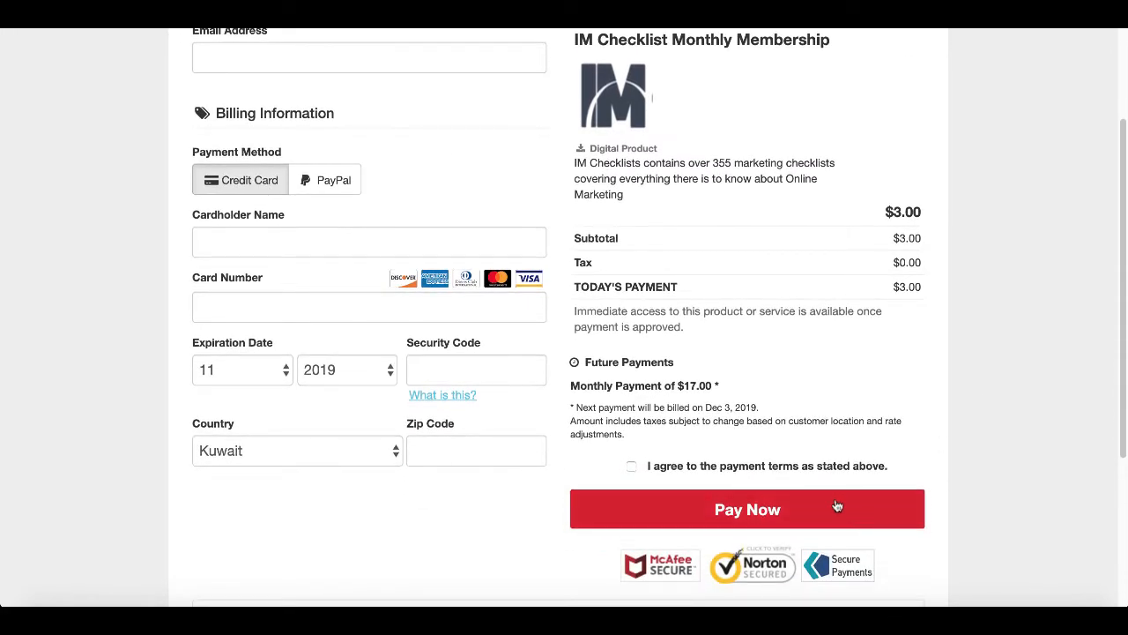
drag(726, 386, 568, 386)
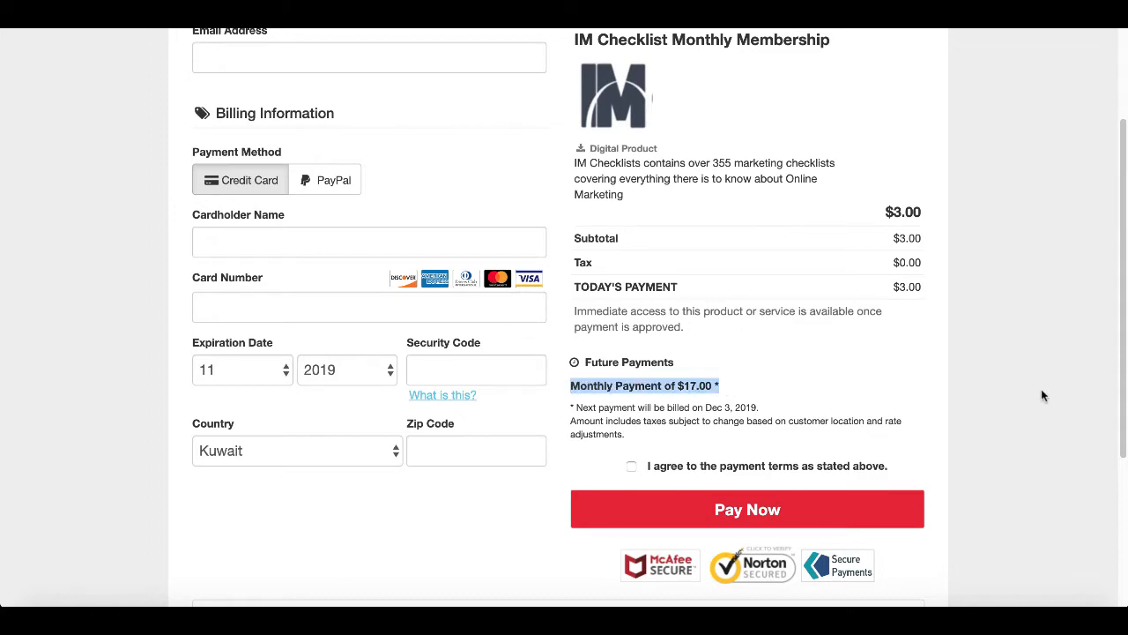
scroll(1042, 395, up, 4)
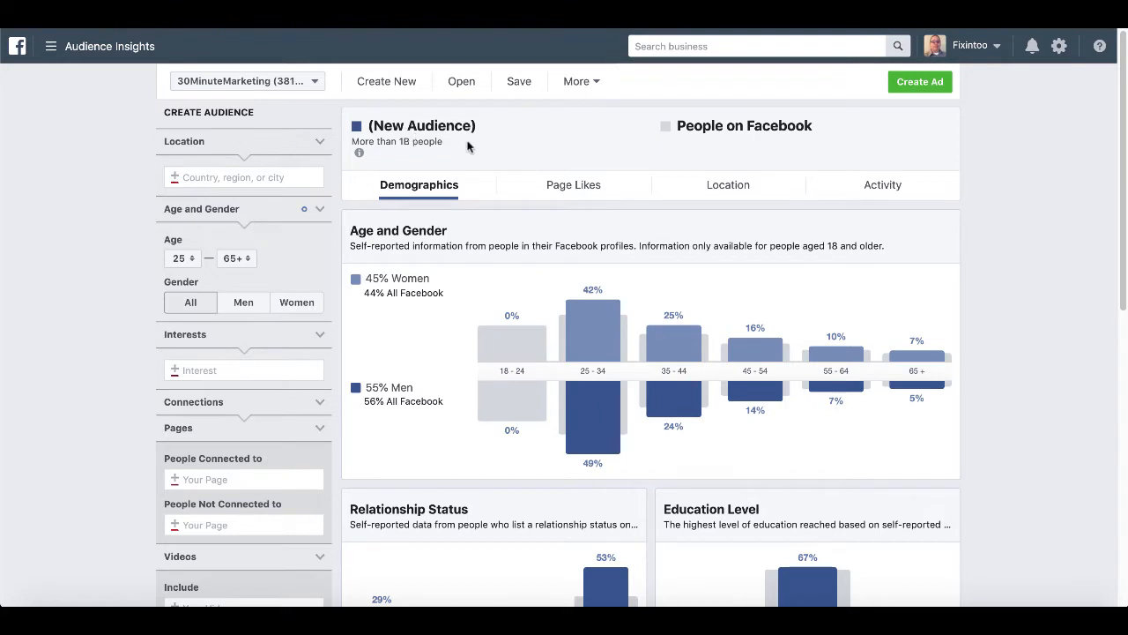
drag(456, 146, 347, 143)
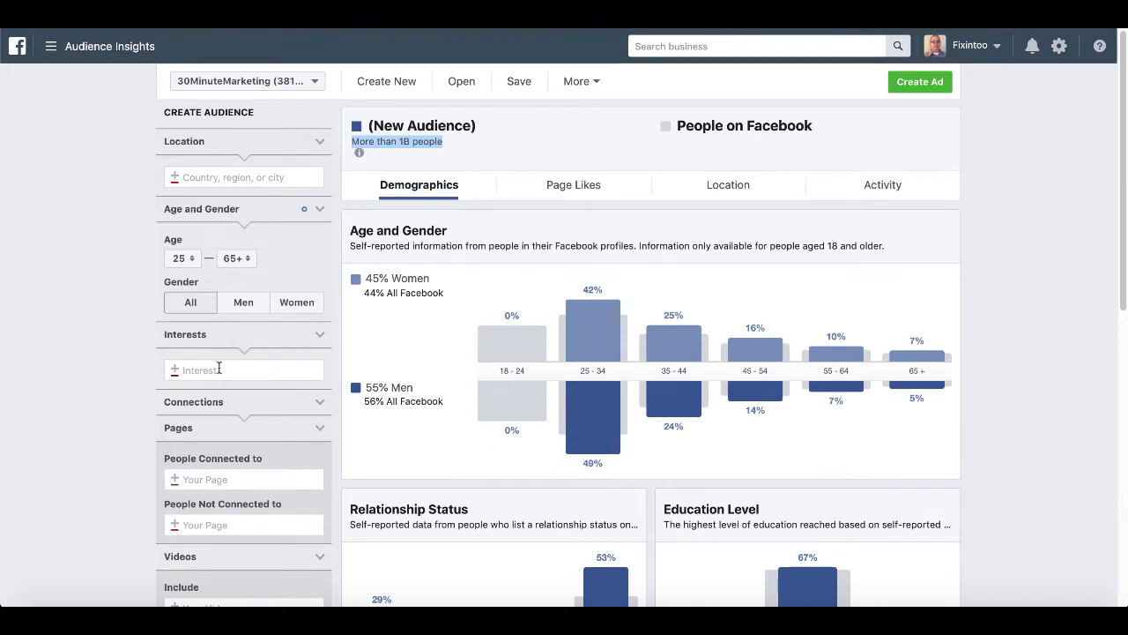
click(113, 371)
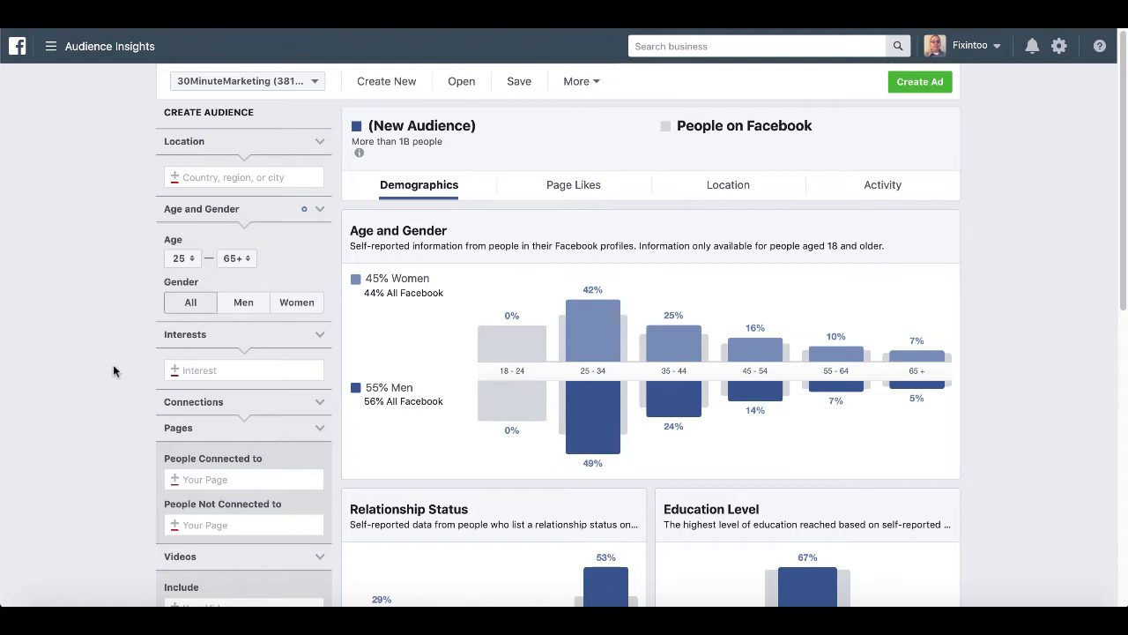
key(super+Tab)
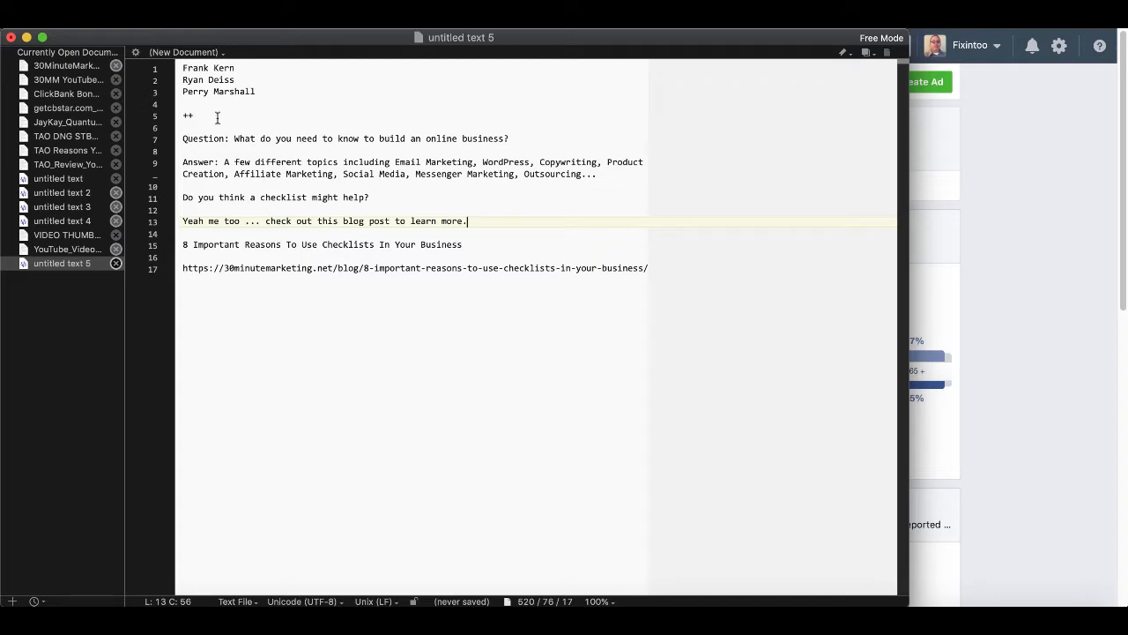
drag(257, 92, 177, 67)
click(276, 76)
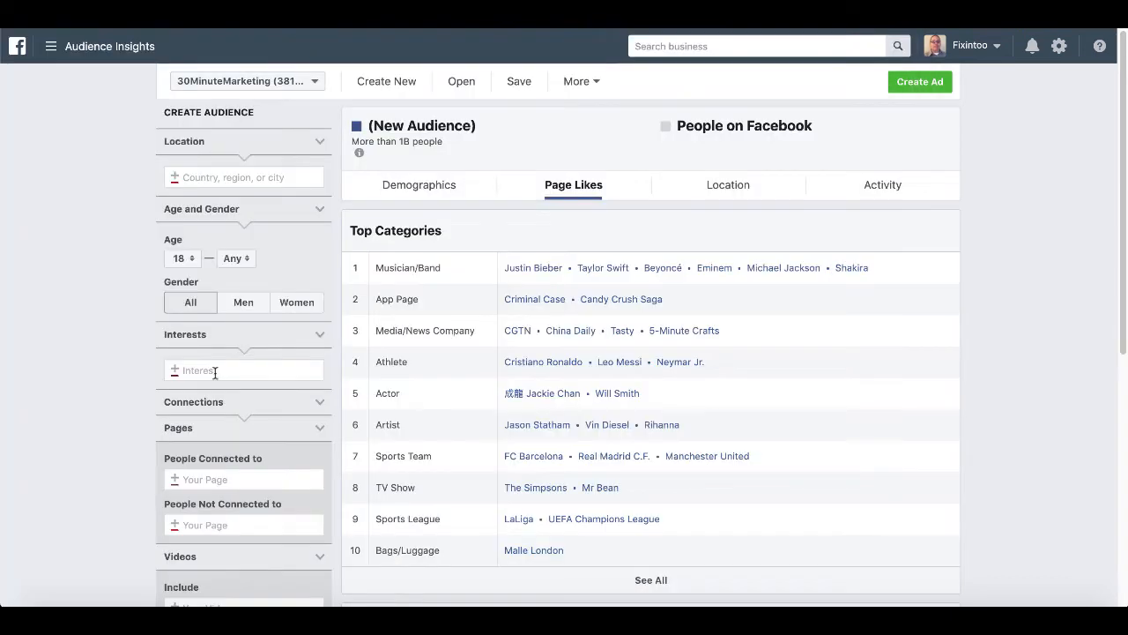
Add the first marketer's Public Figure page as an audience interest.
click(215, 372)
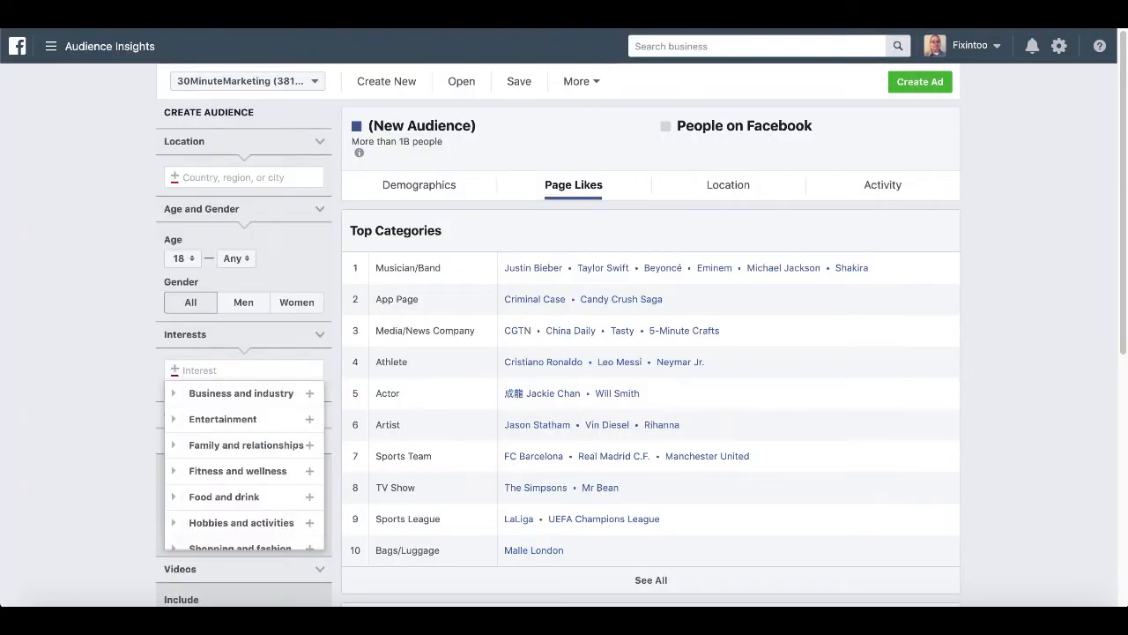
text(Frank Kern)
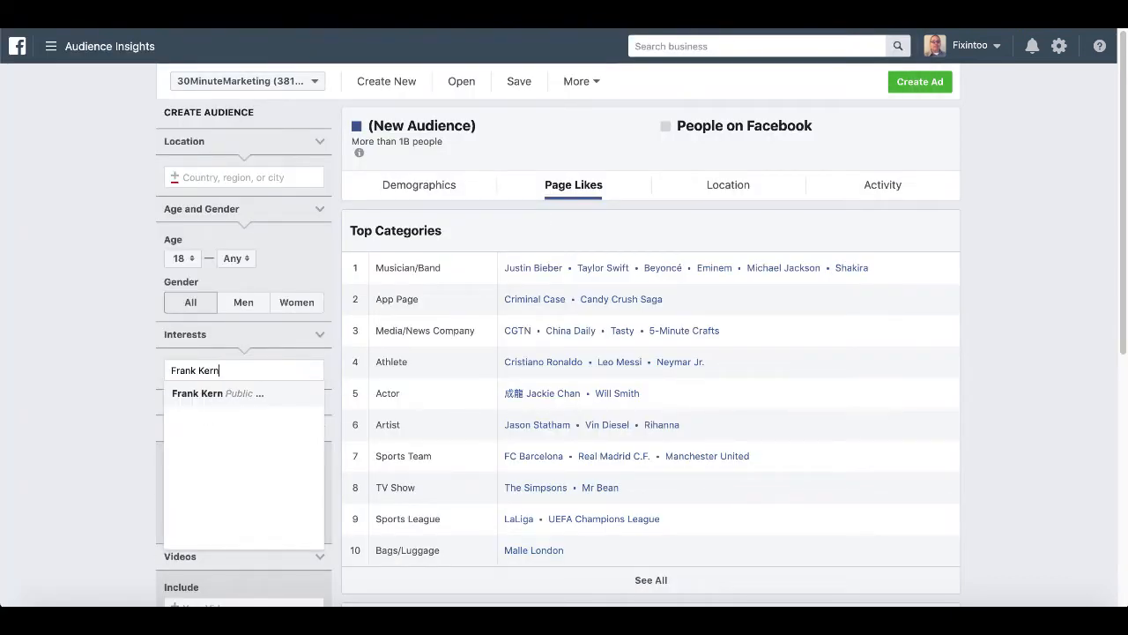
click(211, 393)
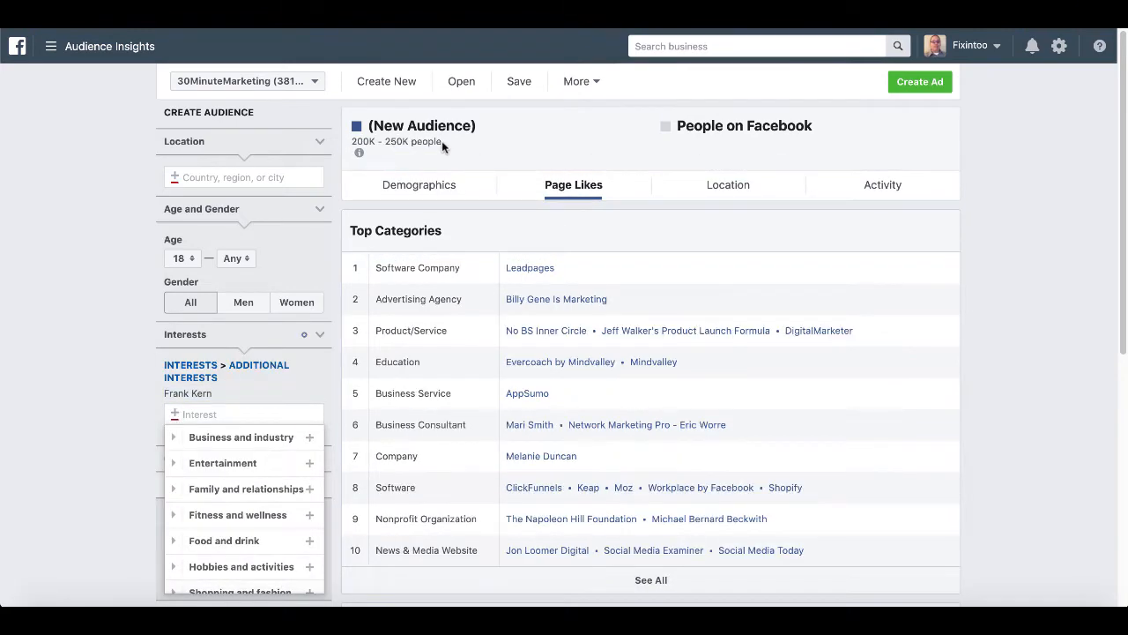
Review the Page Likes table and highlight the 200K–250K audience size.
scroll(438, 448, down, 5)
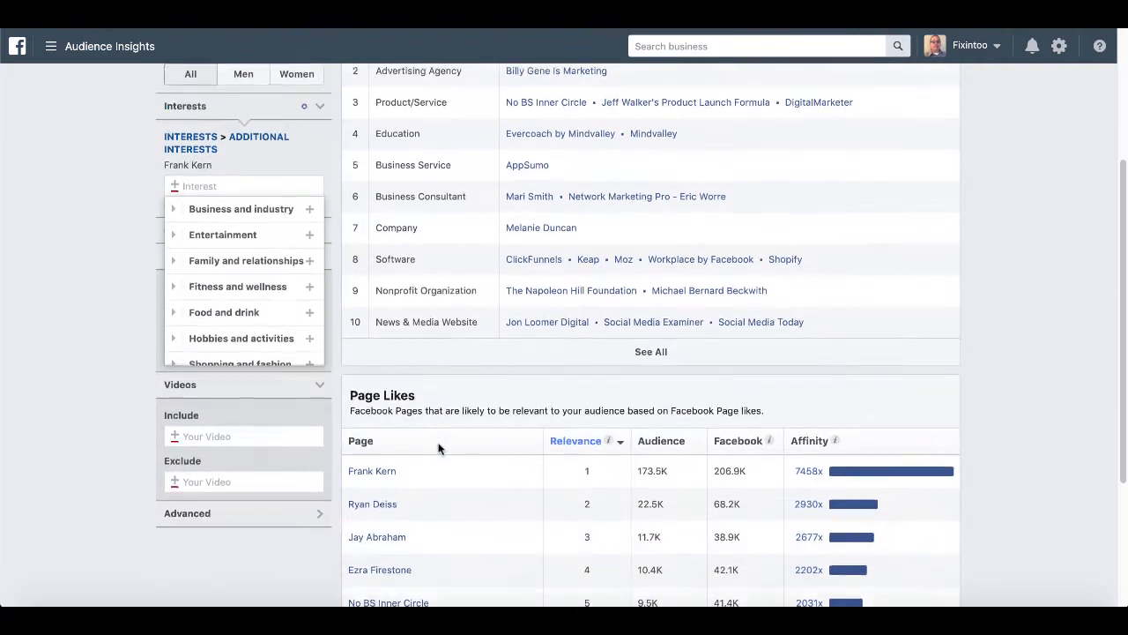
scroll(438, 448, down, 2)
mouse_move(391, 432)
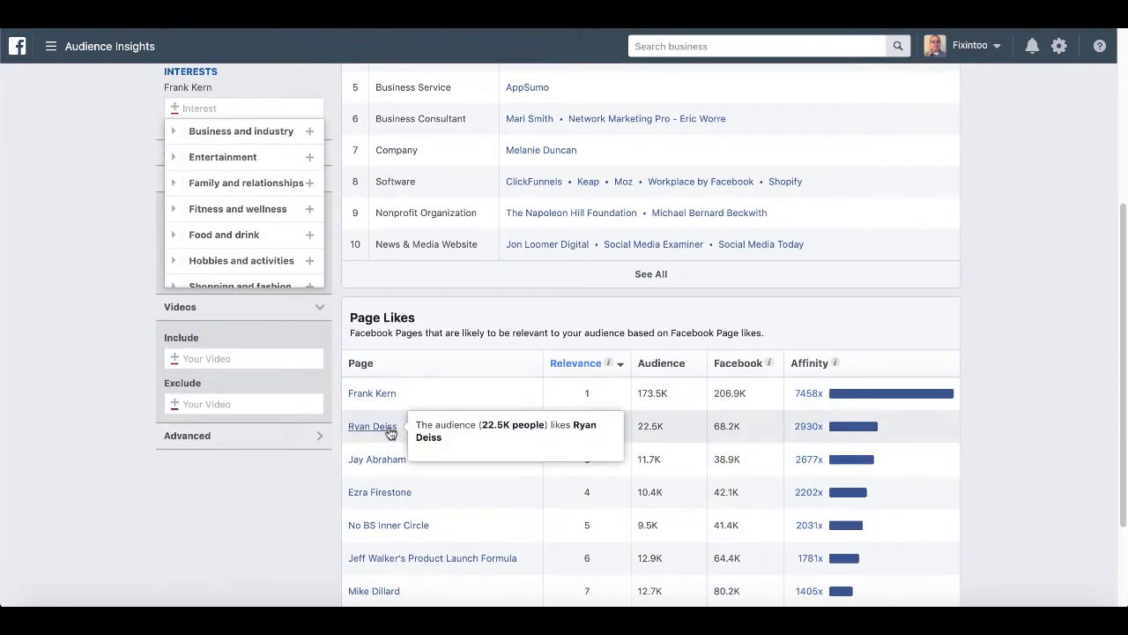
scroll(459, 476, down, 3)
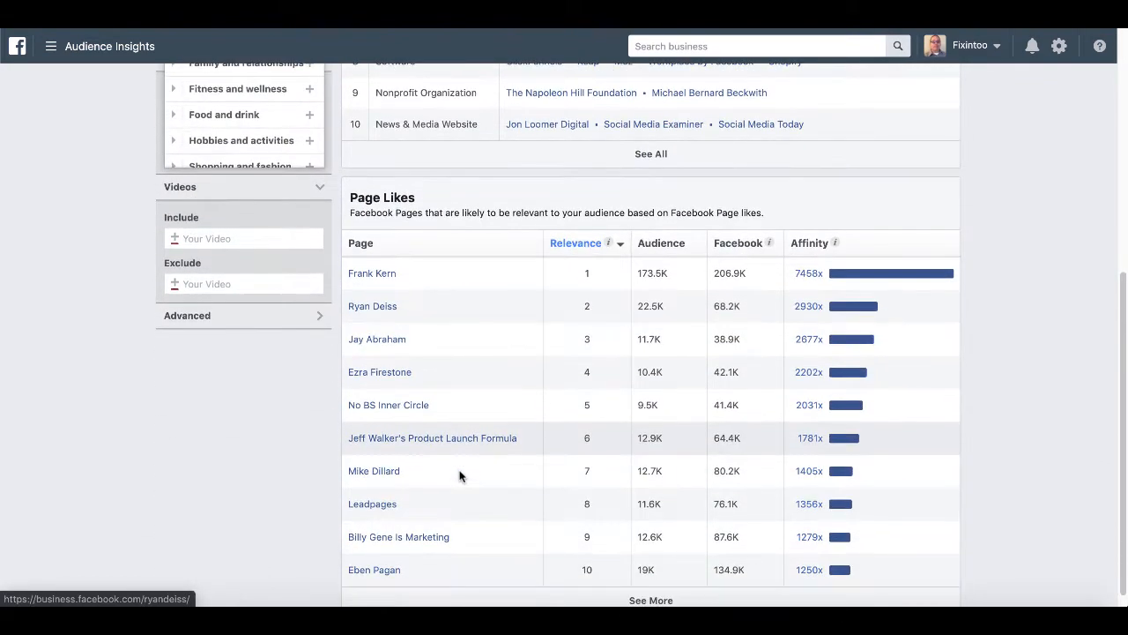
mouse_move(413, 386)
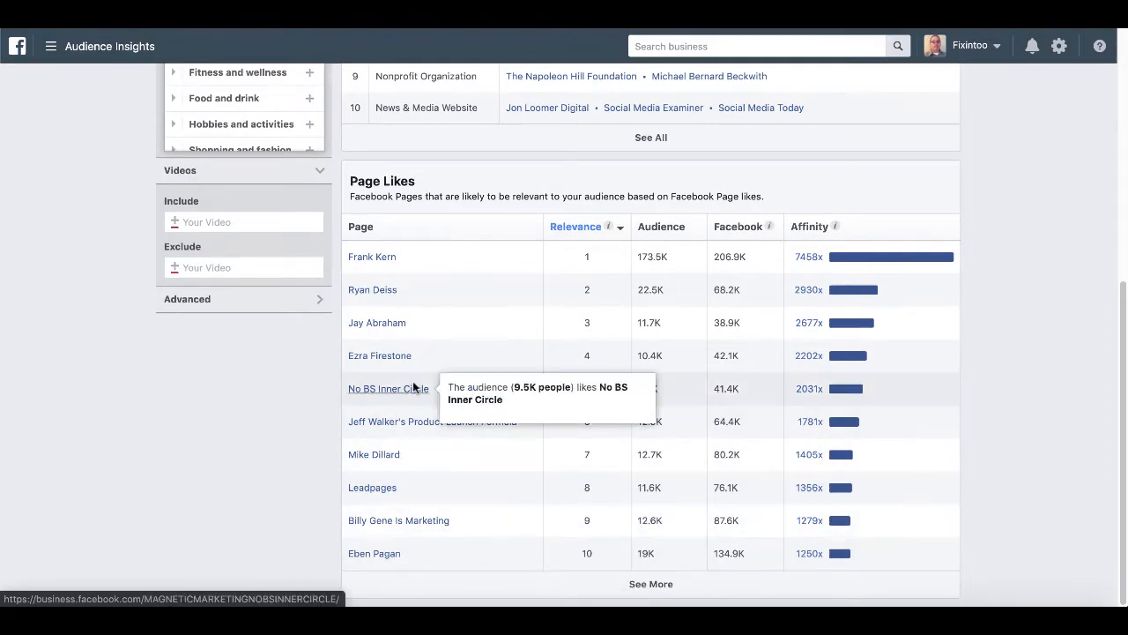
scroll(474, 406, up, 3)
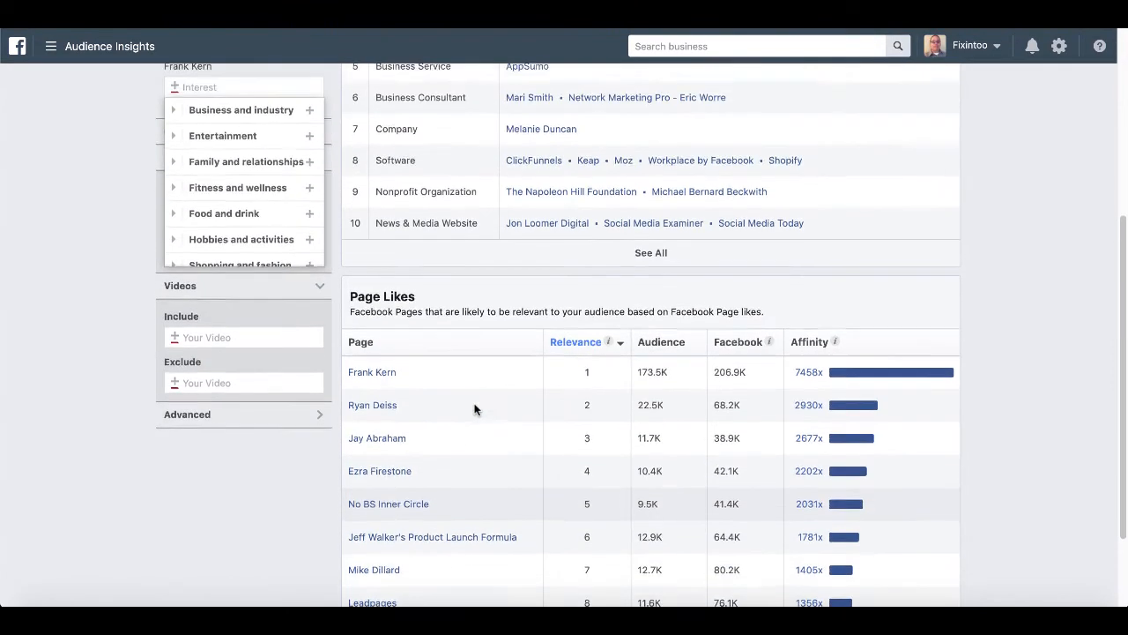
scroll(474, 408, up, 6)
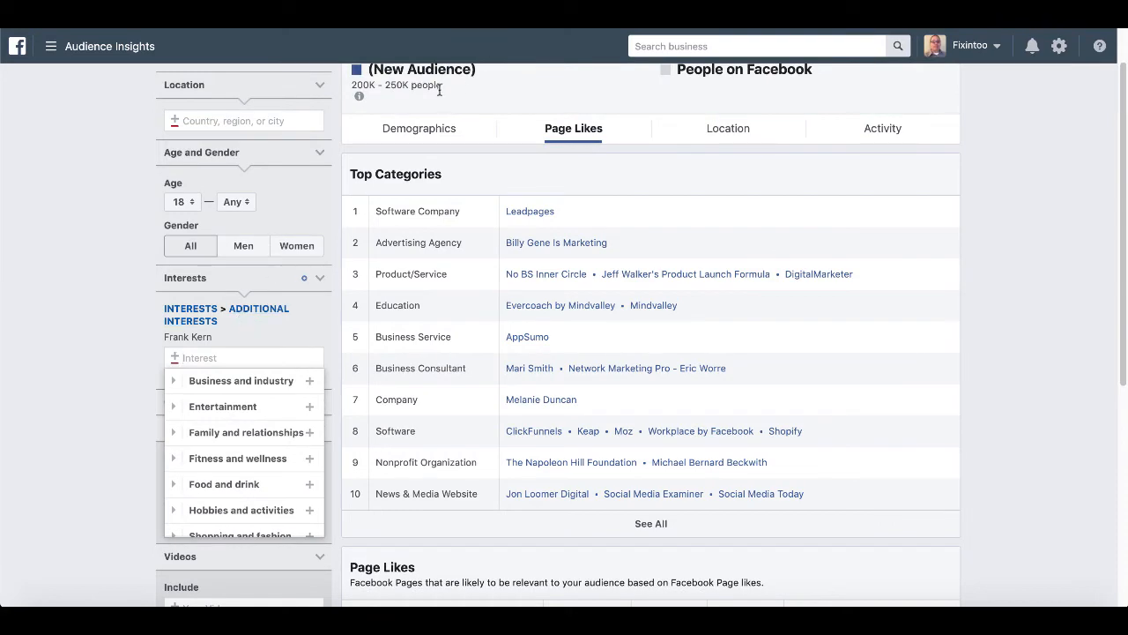
drag(443, 86, 345, 89)
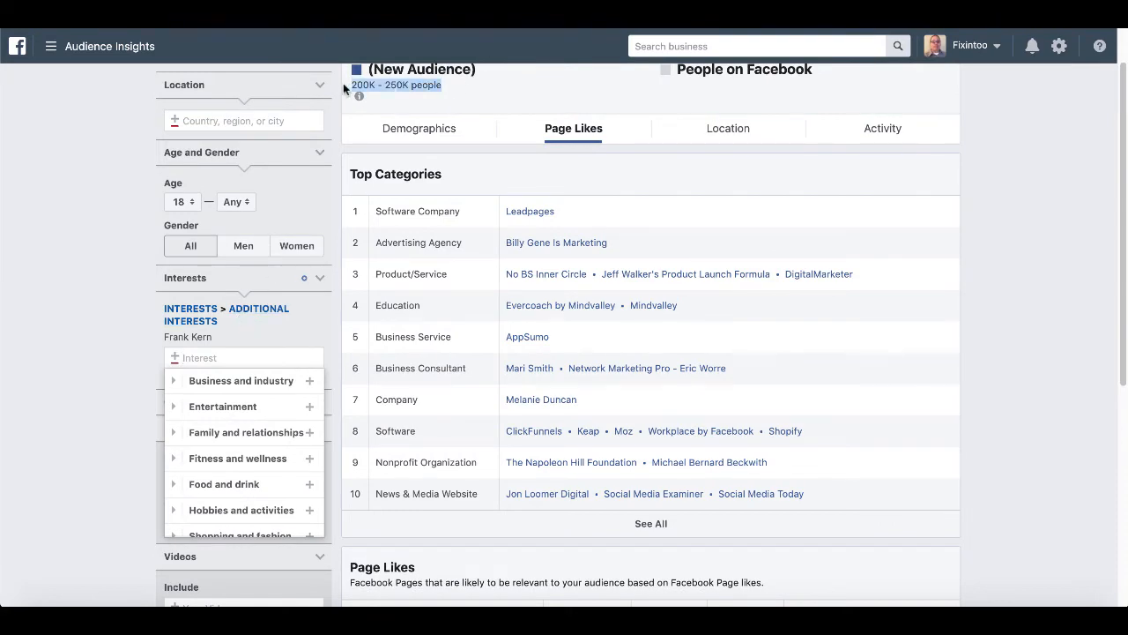
scroll(456, 132, up, 1)
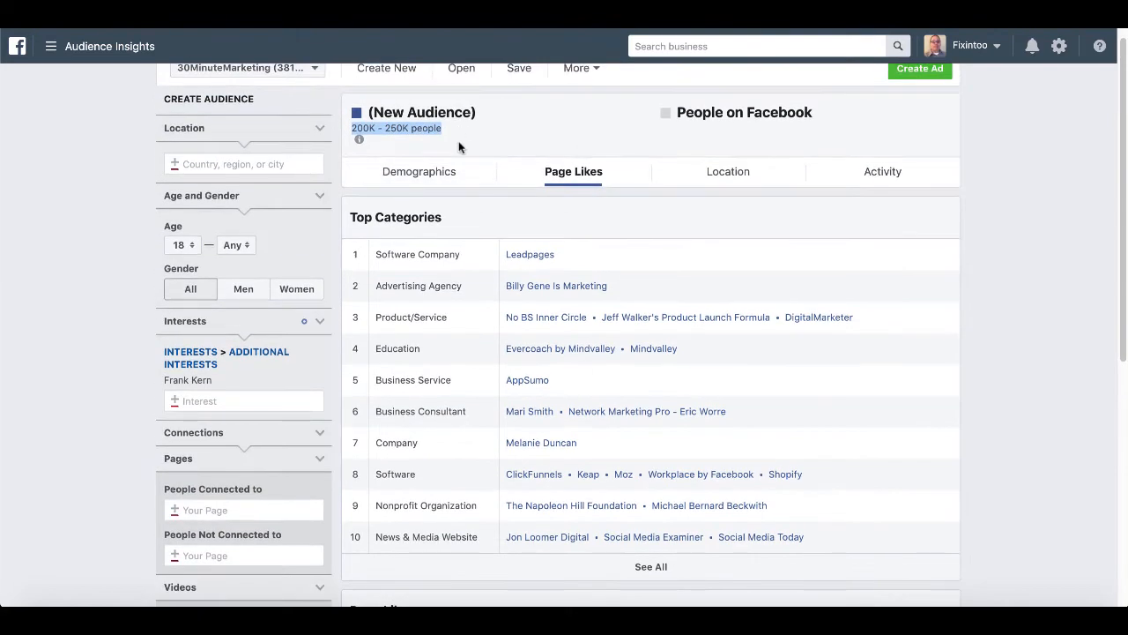
Add the second and third marketers' pages as interests from the suggestions.
click(213, 403)
text(Ryan )
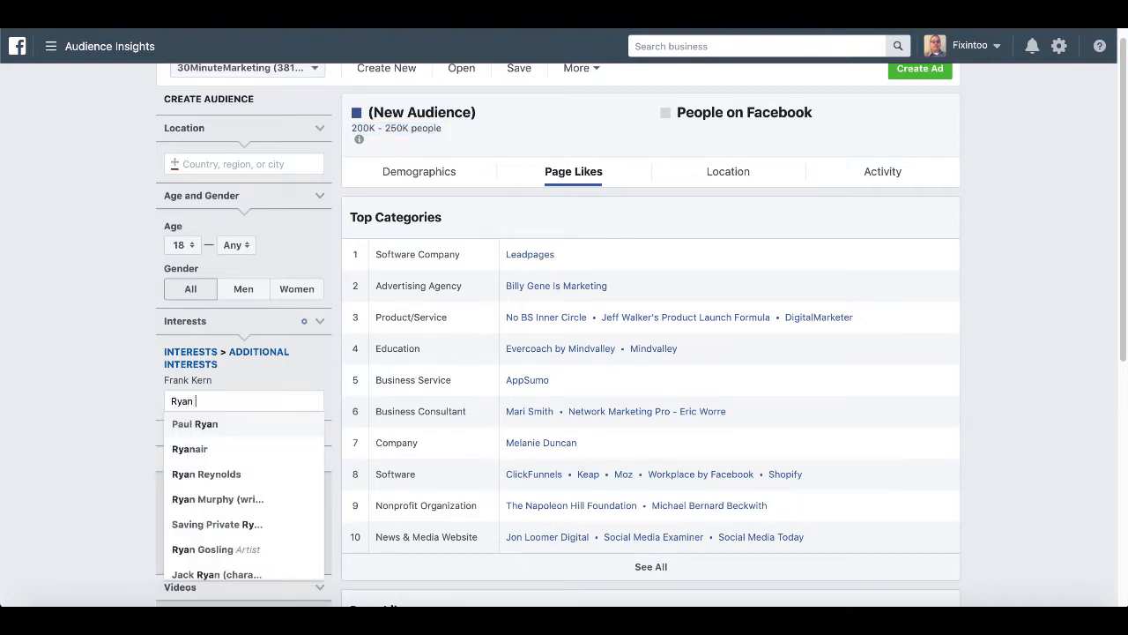
text(De)
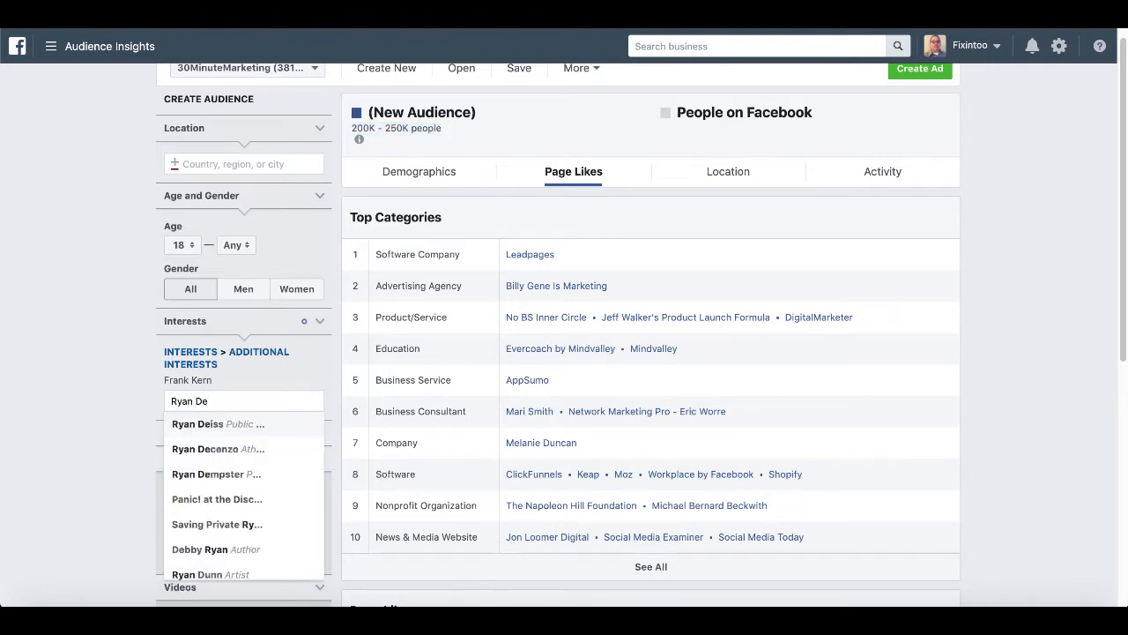
click(212, 427)
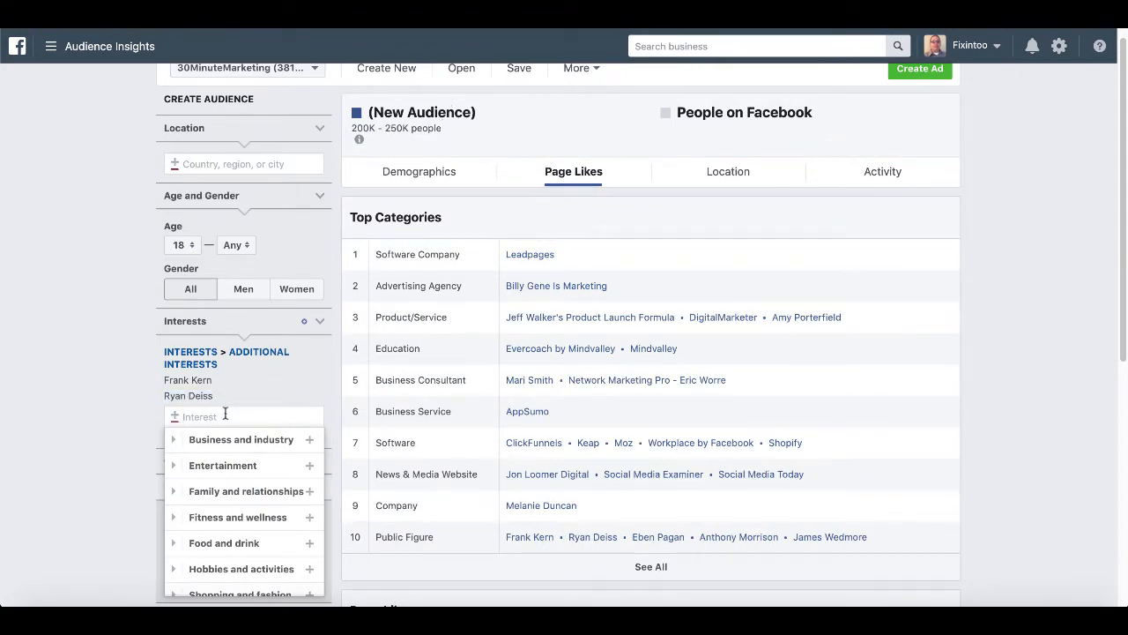
scroll(419, 553, down, 5)
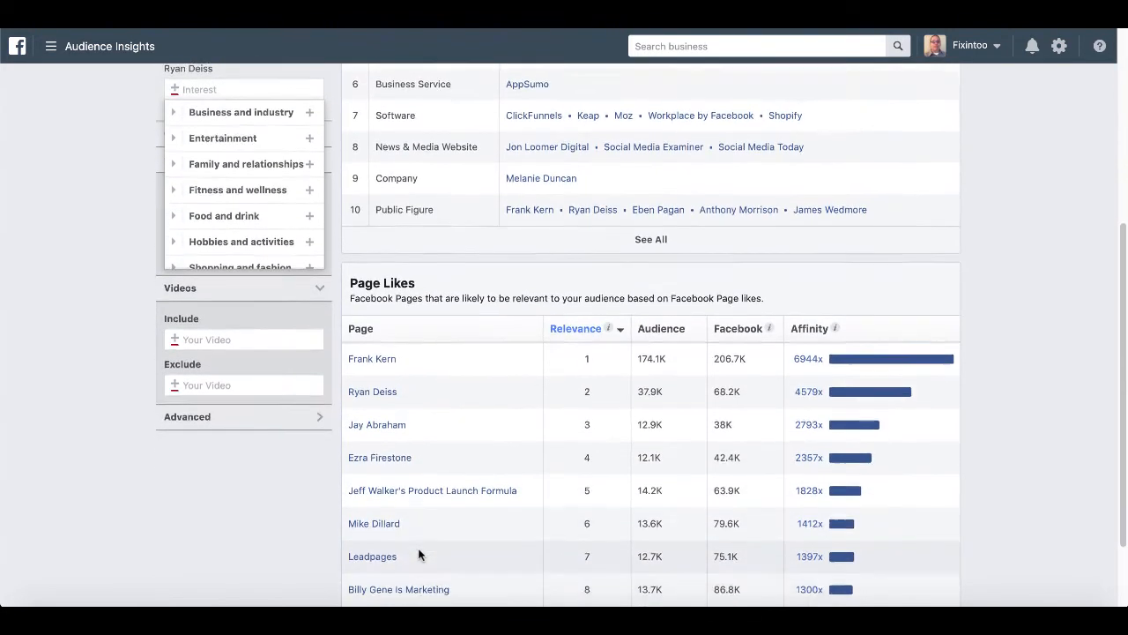
scroll(419, 553, up, 4)
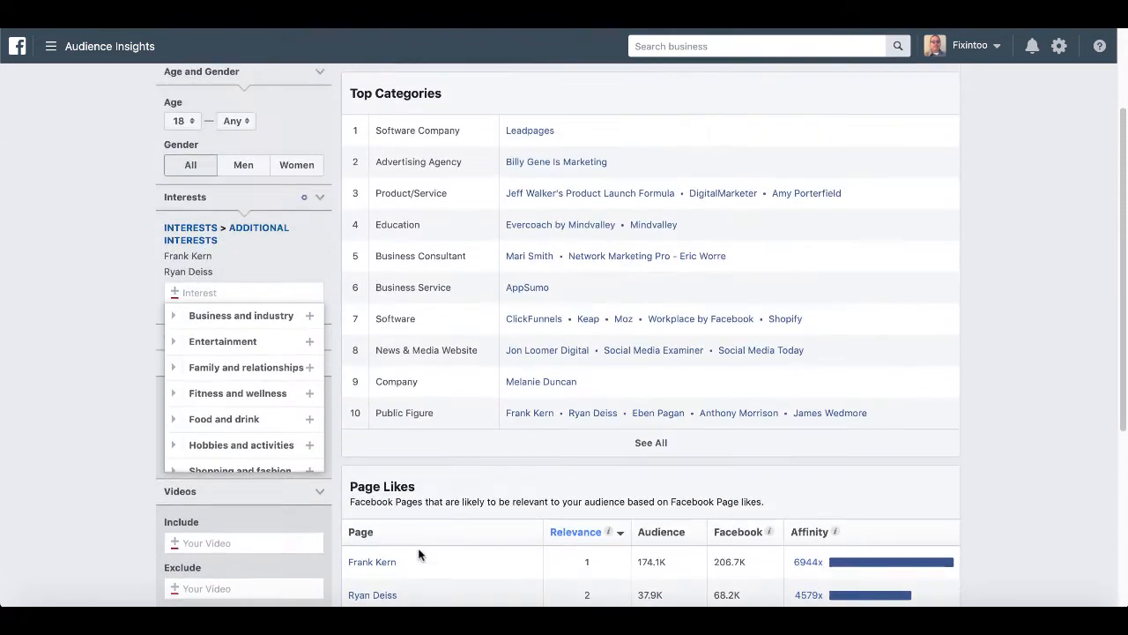
text(Perry M)
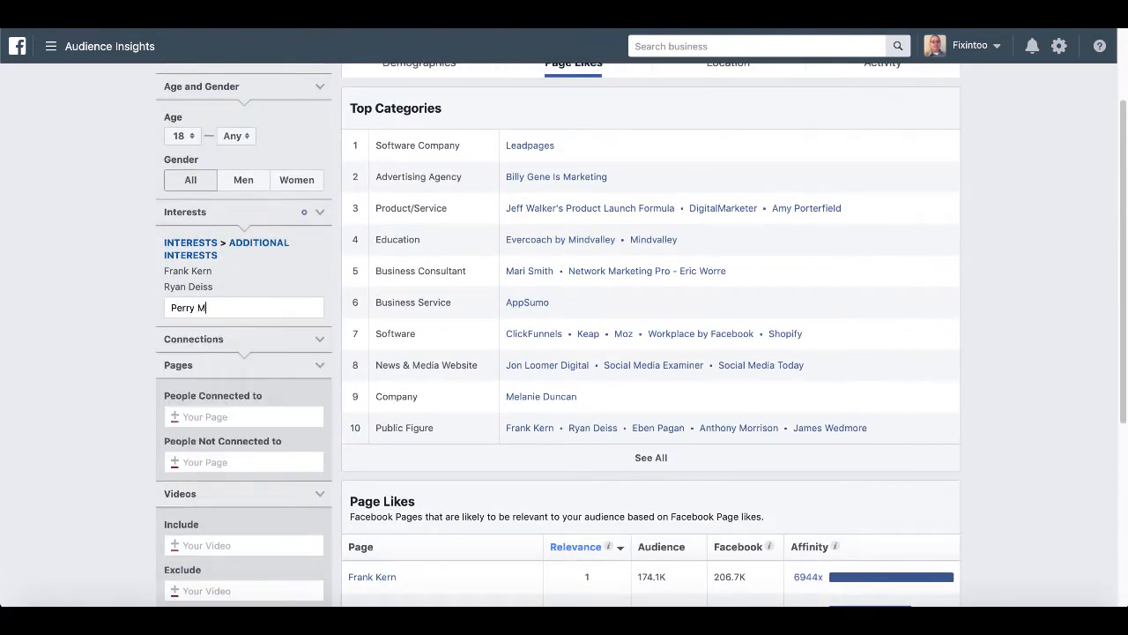
text(arsh)
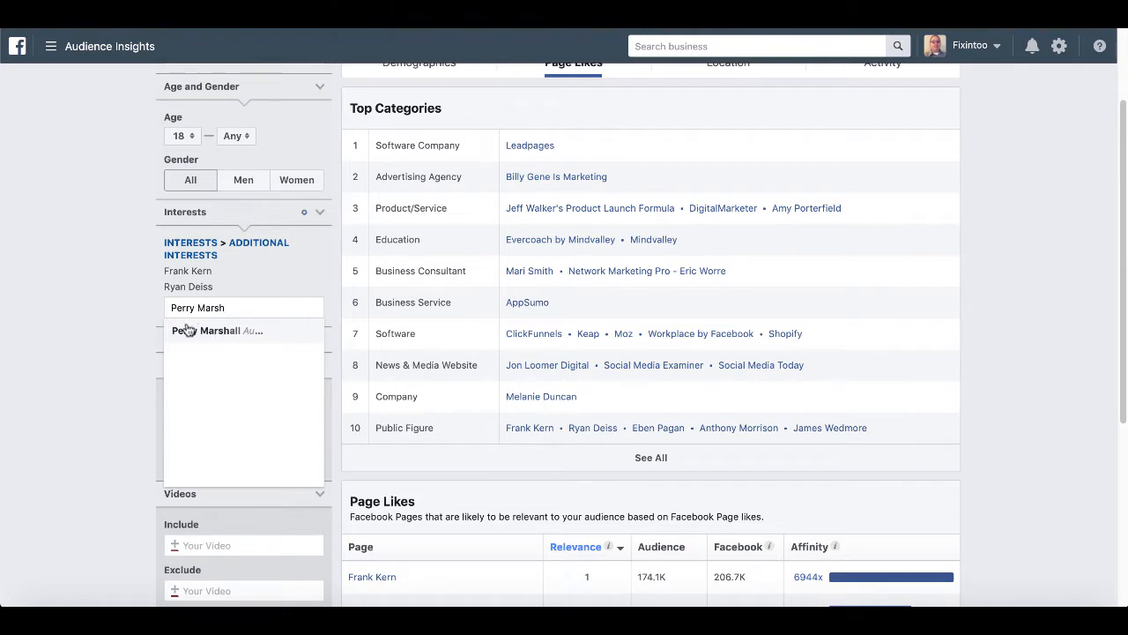
click(190, 331)
click(127, 294)
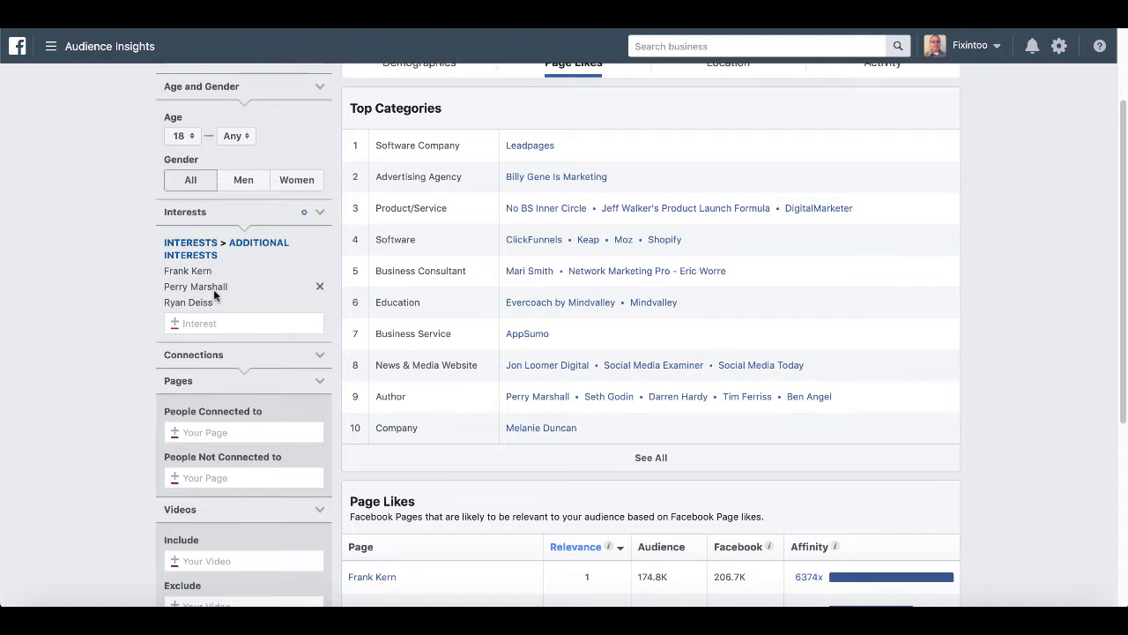
Switch to the Demographics breakdown and choose 25 as the minimum age.
scroll(464, 148, up, 2)
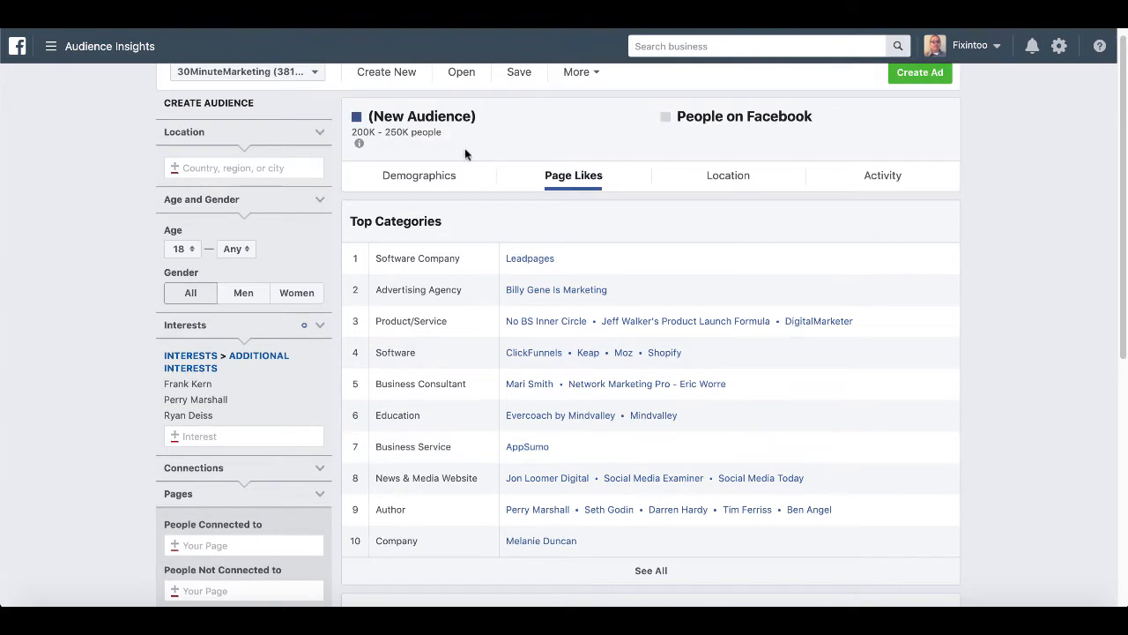
triple_click(358, 134)
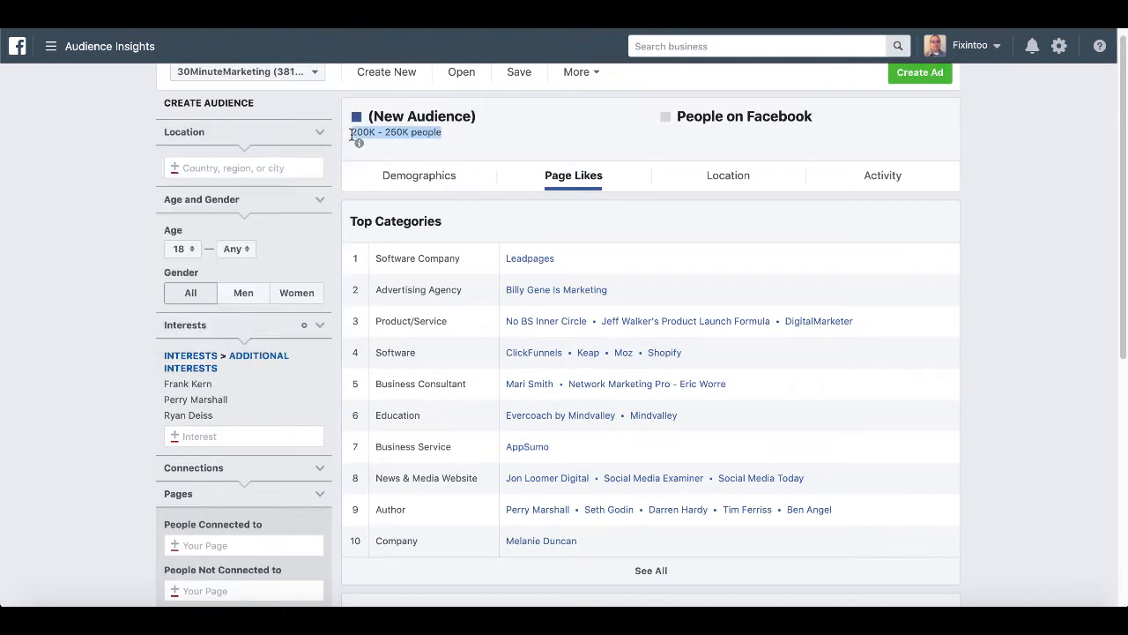
click(413, 176)
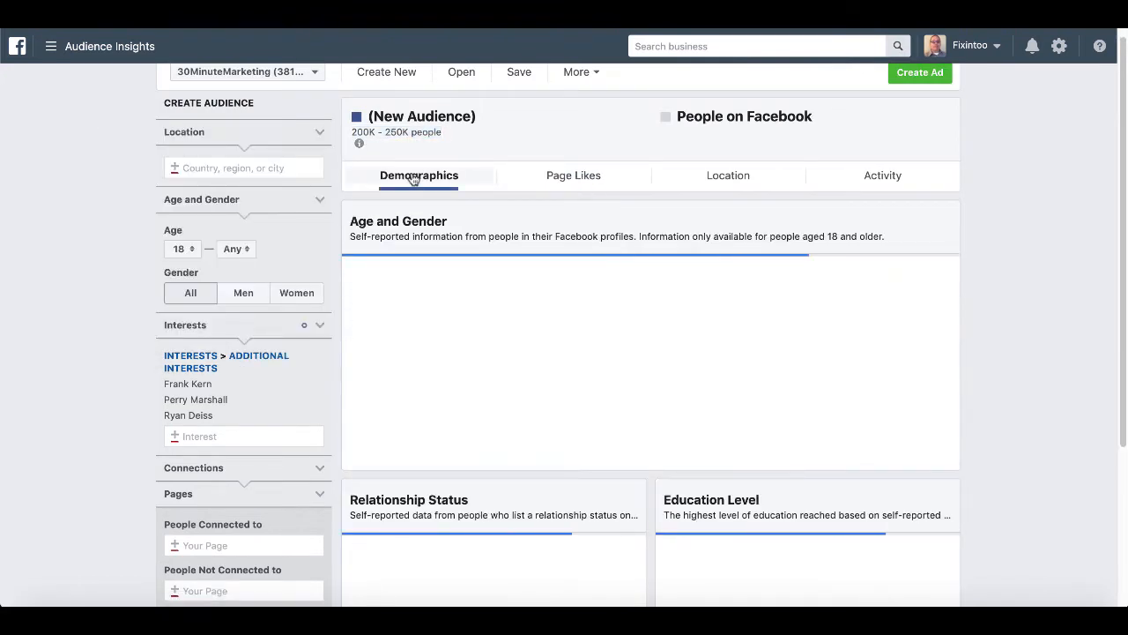
mouse_move(590, 392)
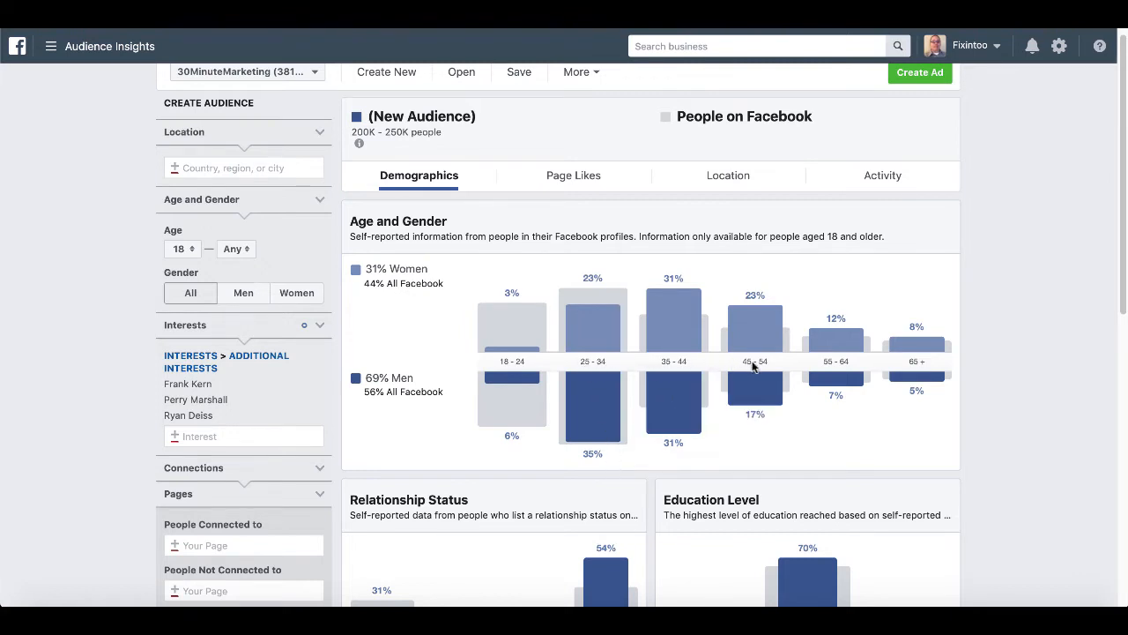
click(190, 252)
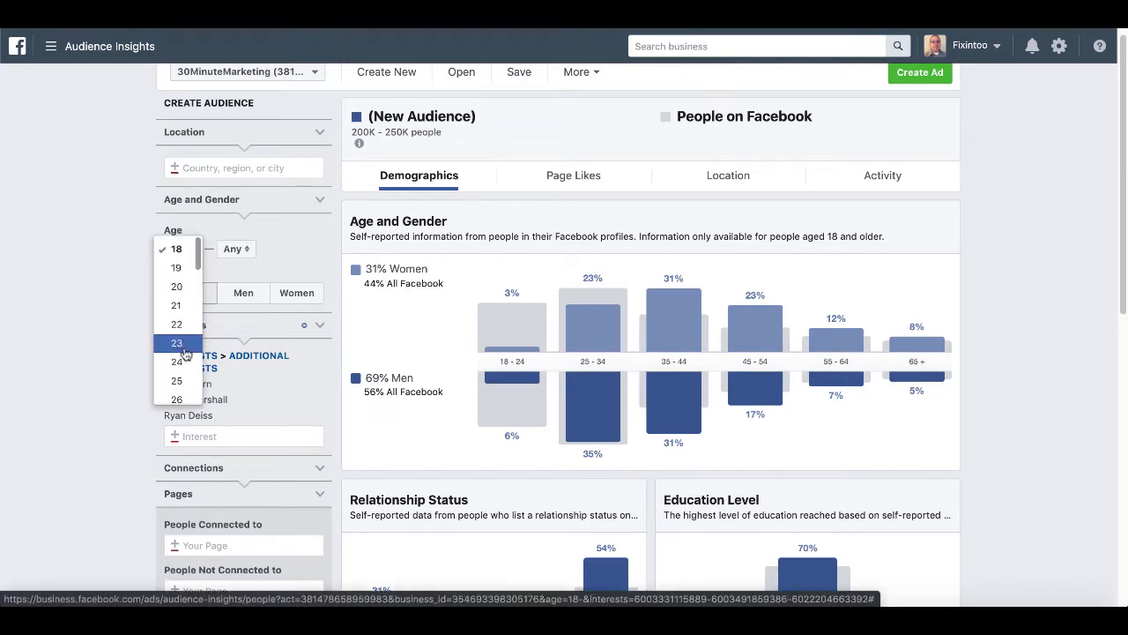
click(185, 380)
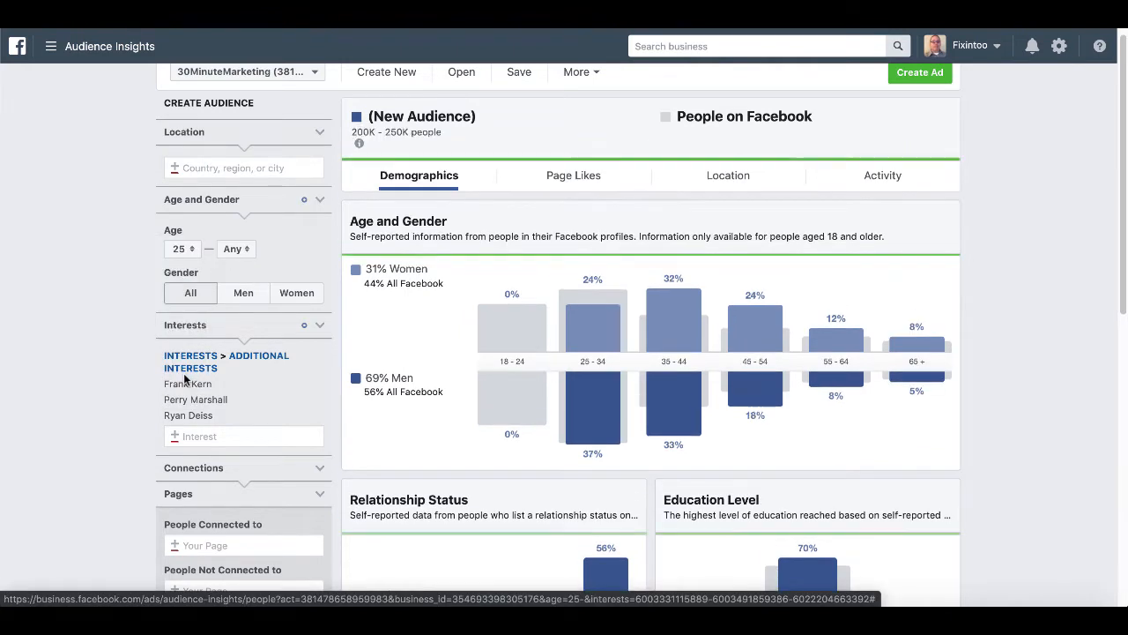
drag(448, 131, 351, 133)
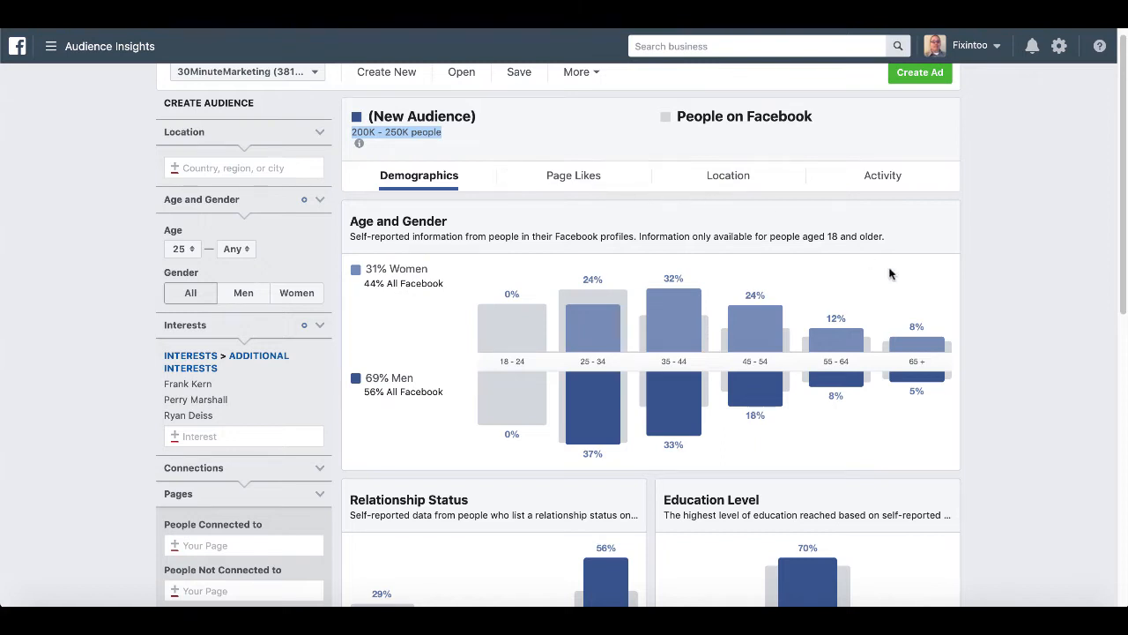
scroll(999, 365, up, 1)
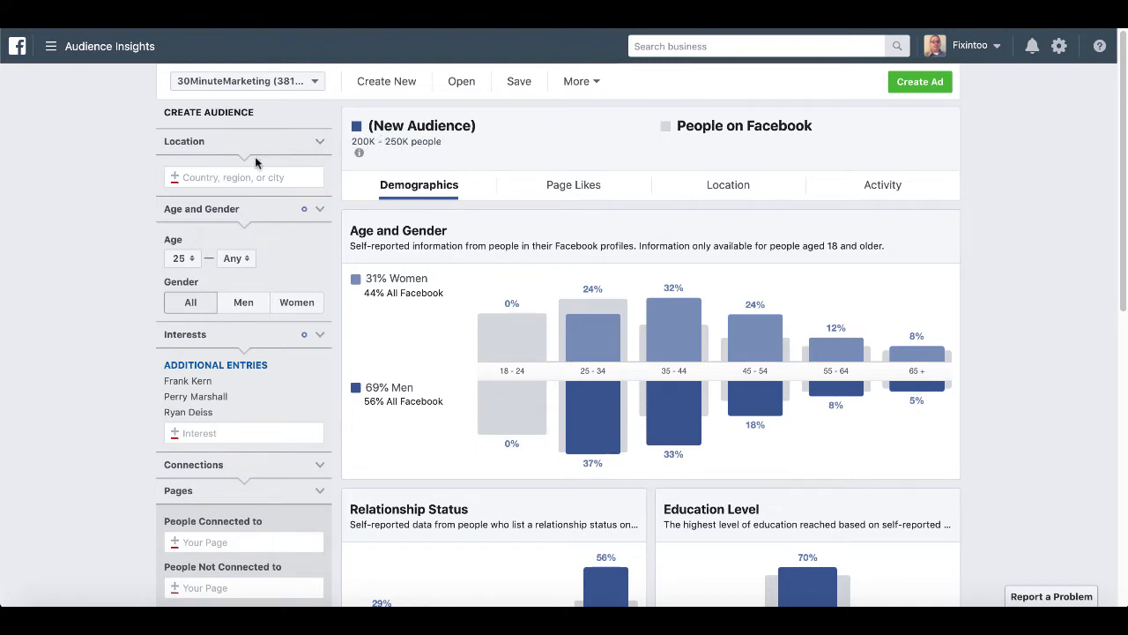
click(231, 177)
text(united states)
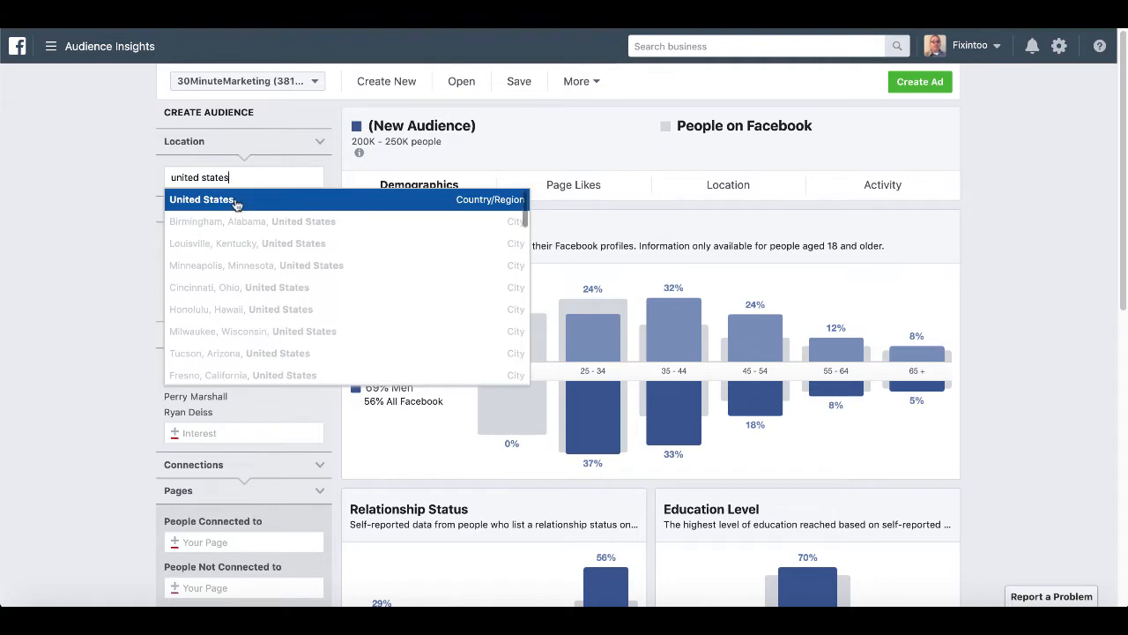
click(235, 202)
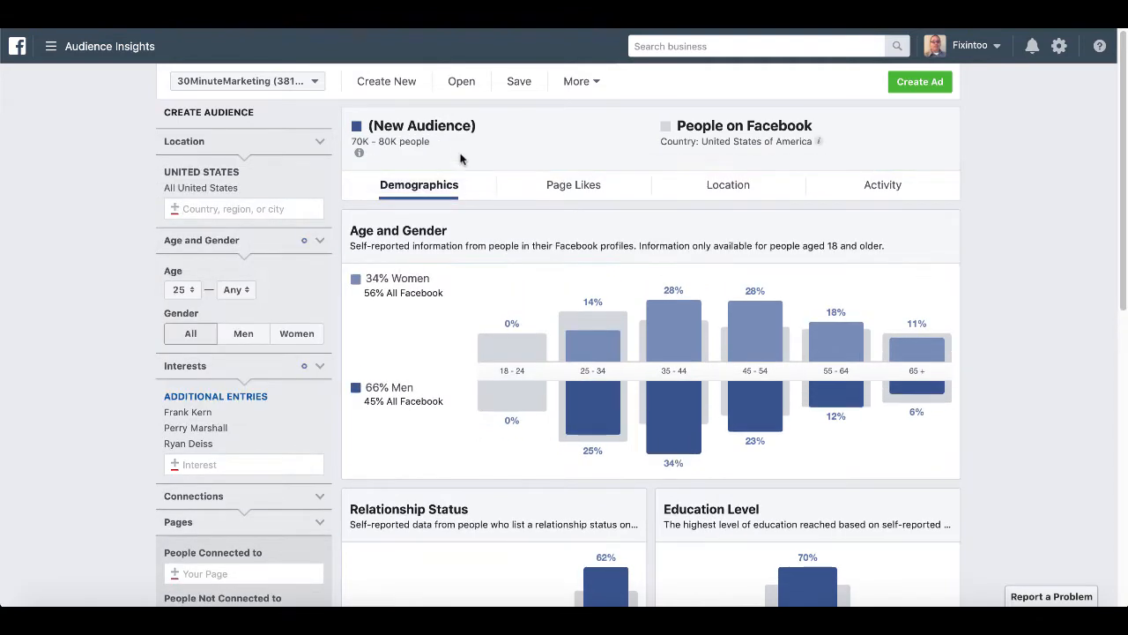
drag(432, 147, 351, 145)
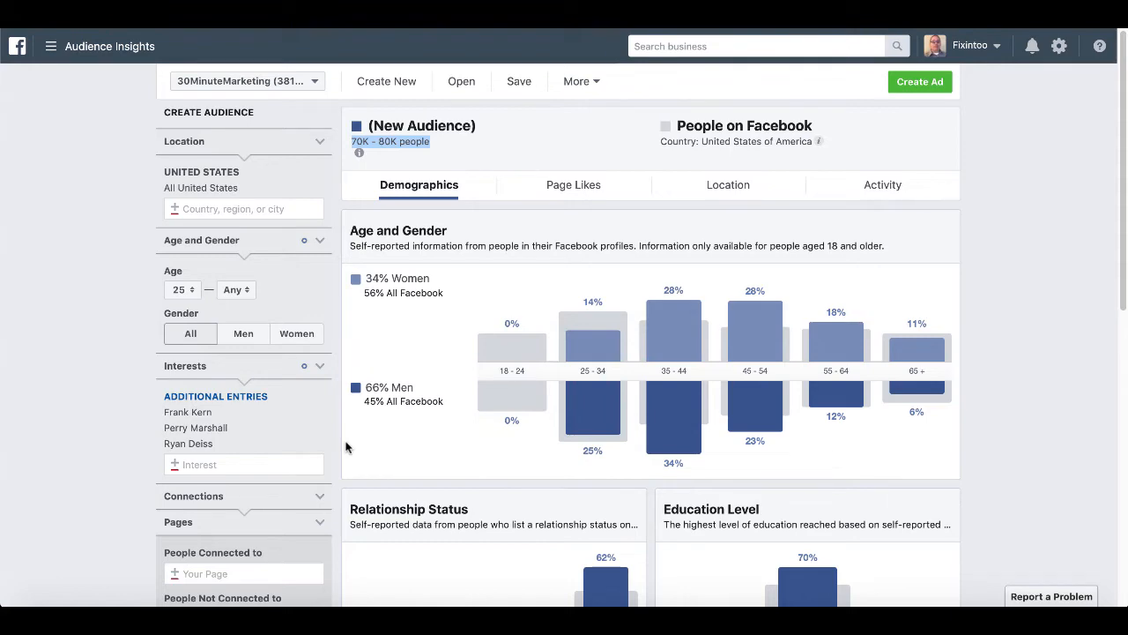
Save the audience via More > Save As with the name 'US Marketers 25+'.
click(587, 81)
click(589, 111)
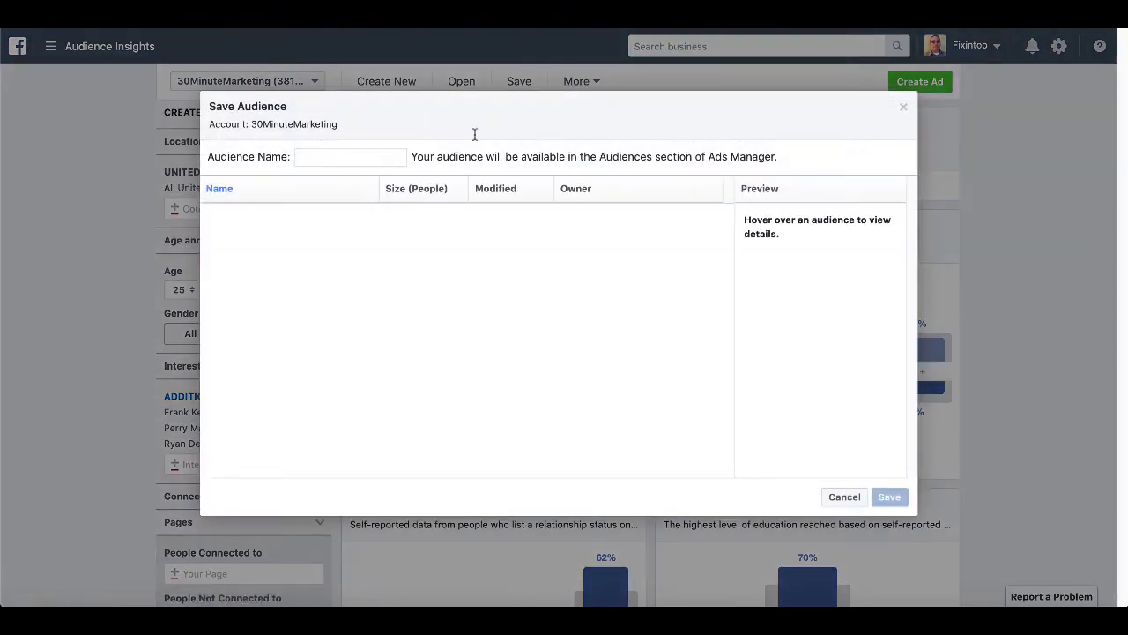
click(345, 163)
text(US Mark)
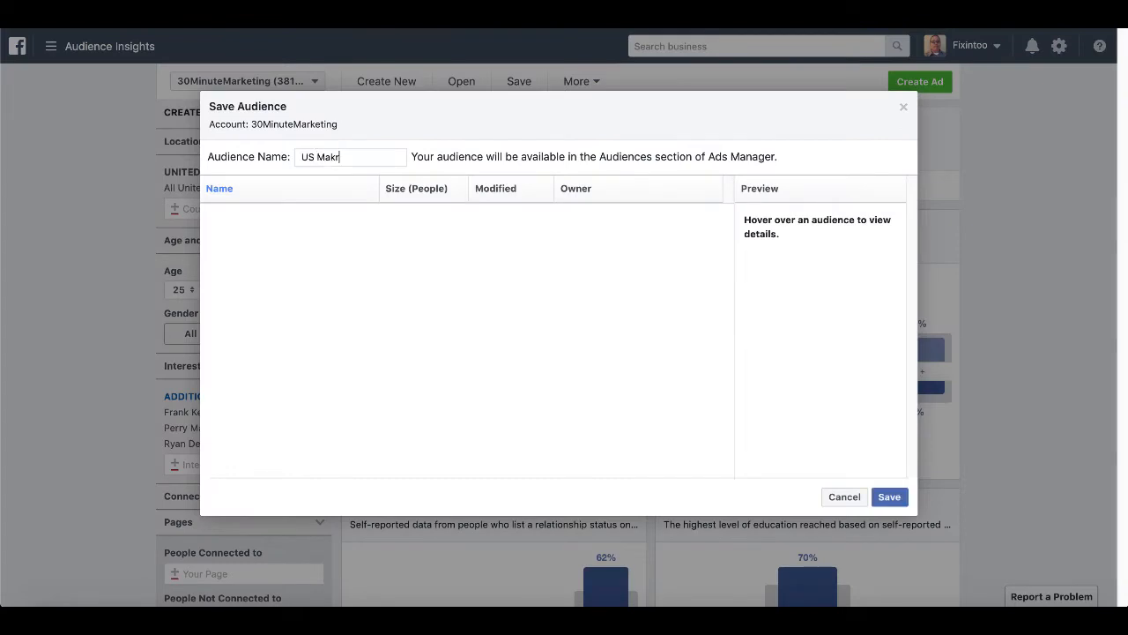
key(BackSpace)
key(BackSpace)
text(rketers 25+)
click(890, 496)
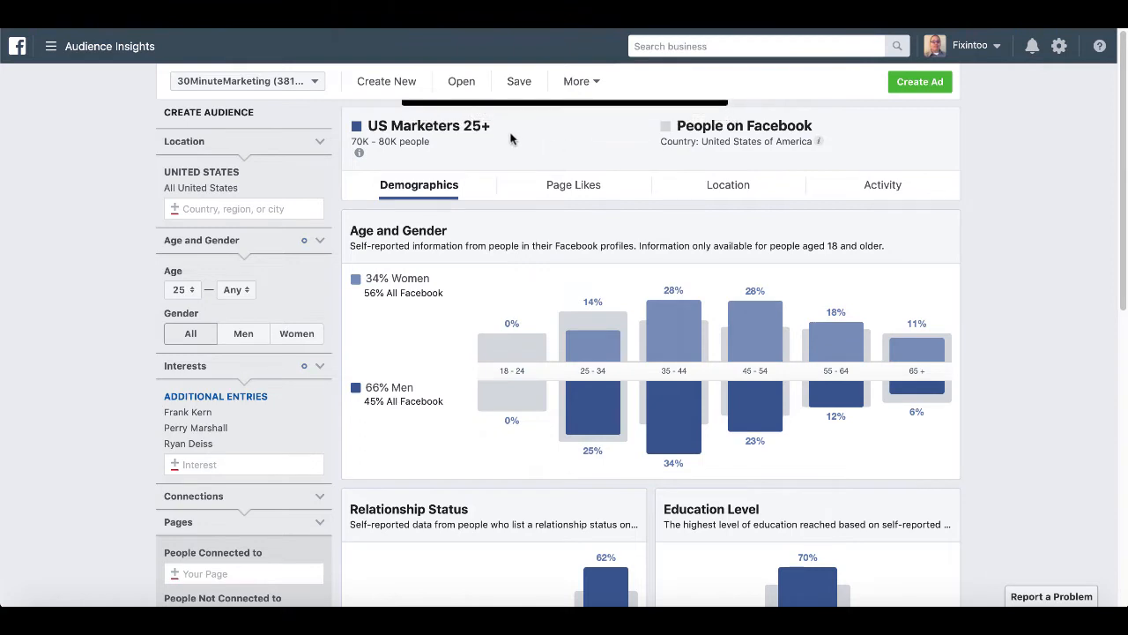
drag(498, 130, 369, 127)
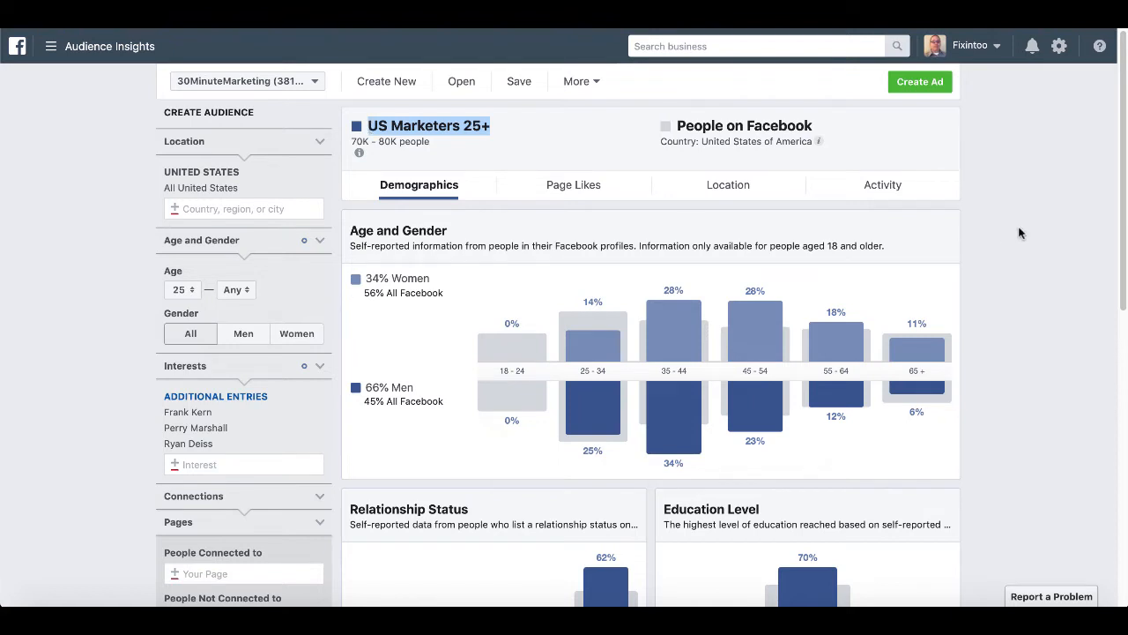
Create an ad from this audience in Ads Manager and pick the Traffic objective.
click(920, 84)
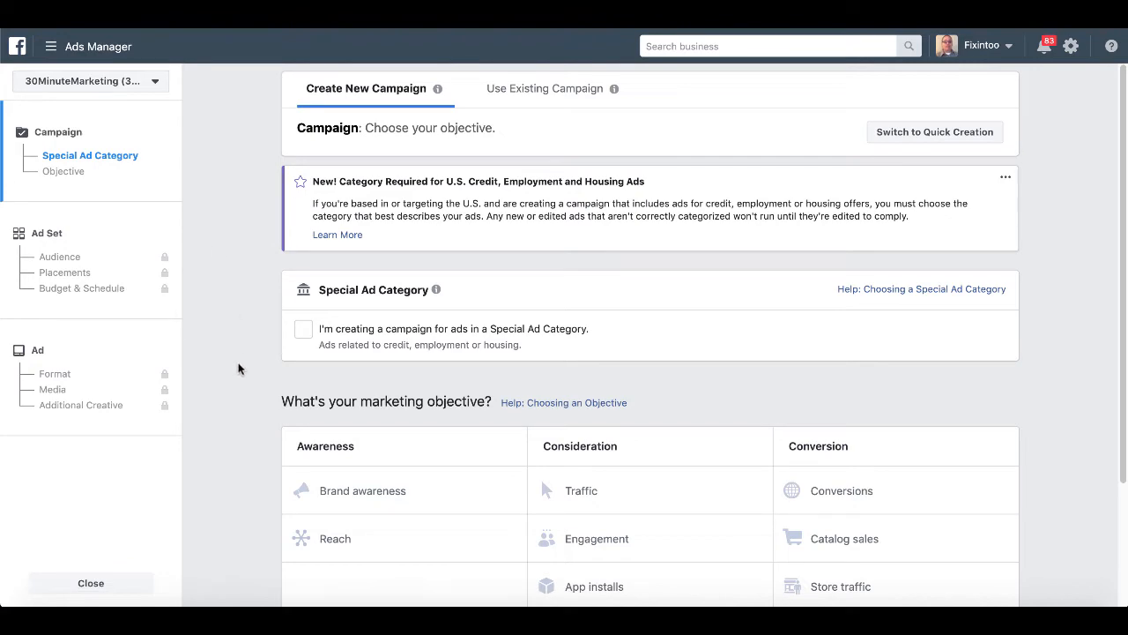
scroll(239, 415, down, 3)
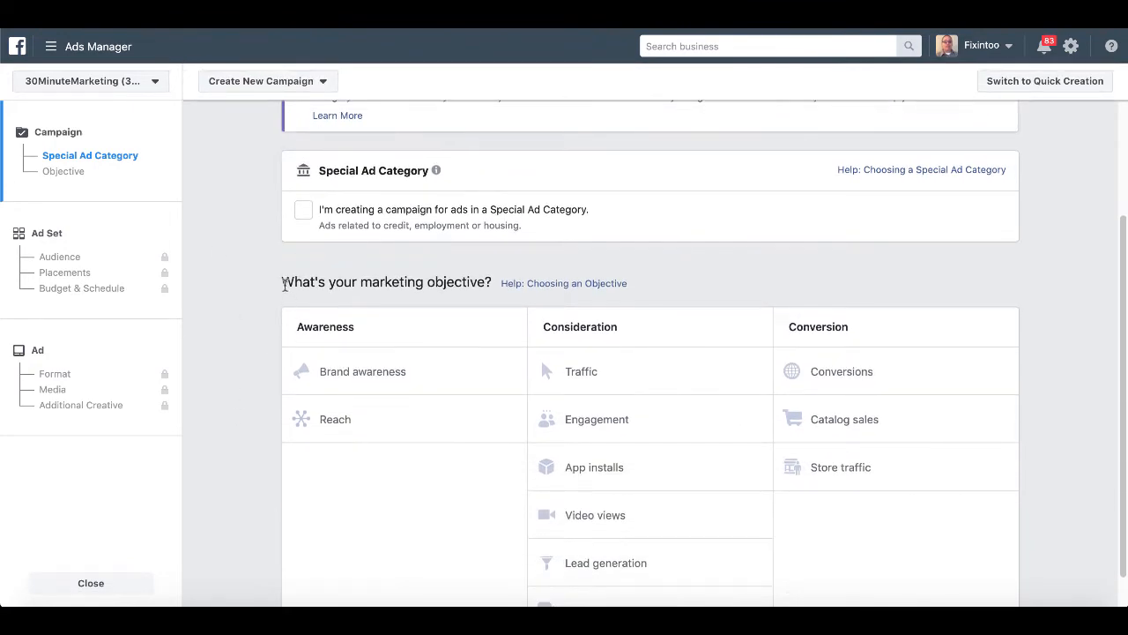
drag(284, 284, 492, 282)
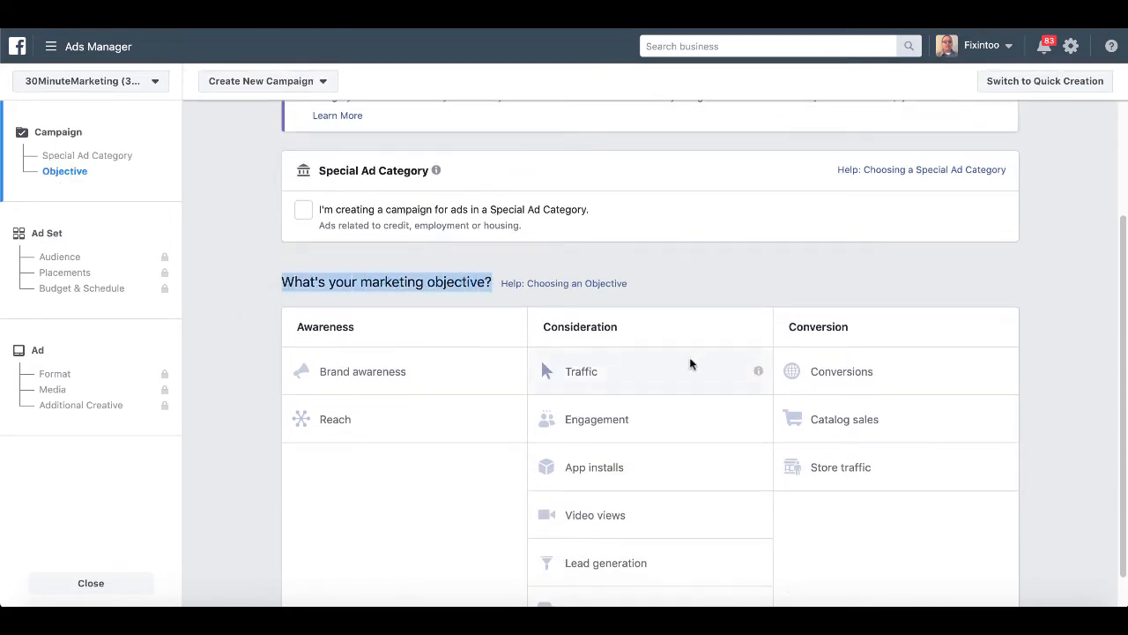
scroll(657, 375, down, 1)
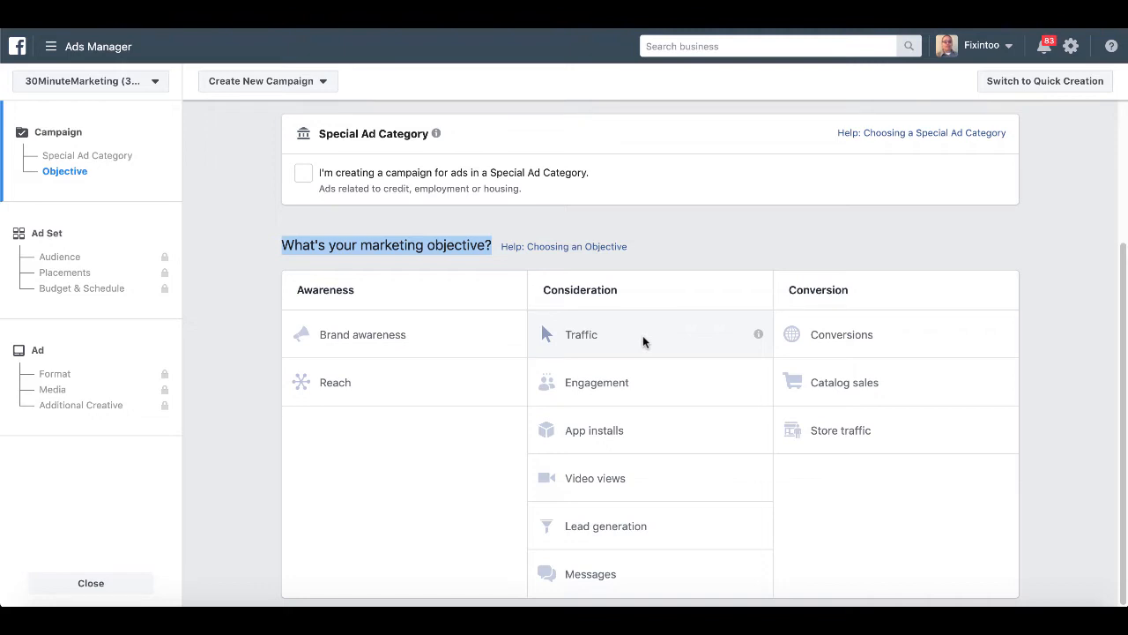
click(670, 334)
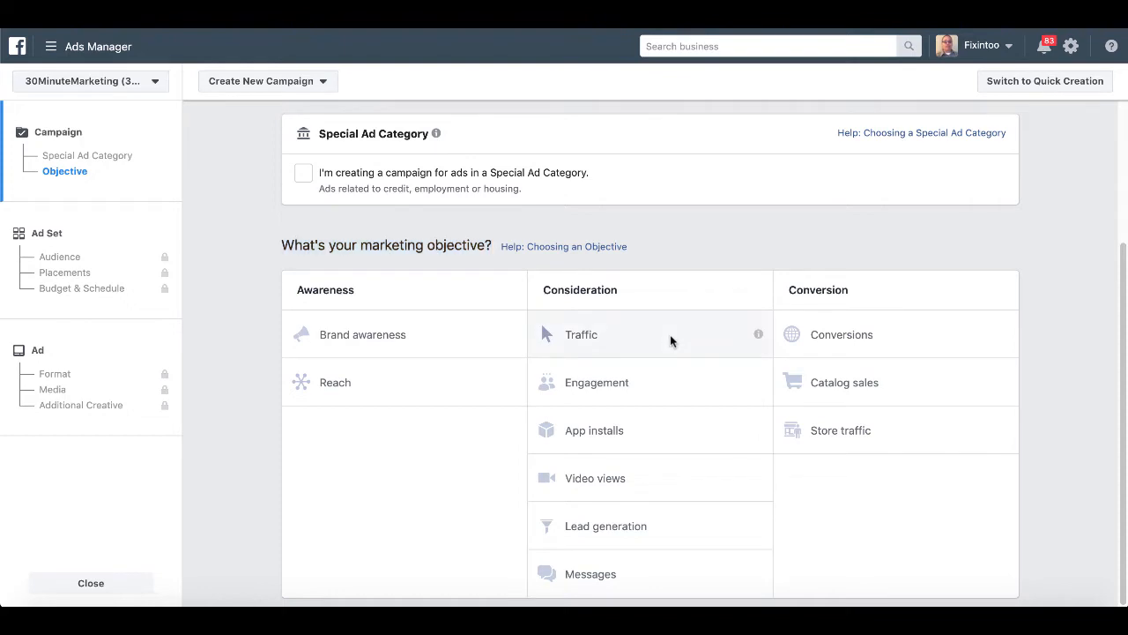
click(670, 334)
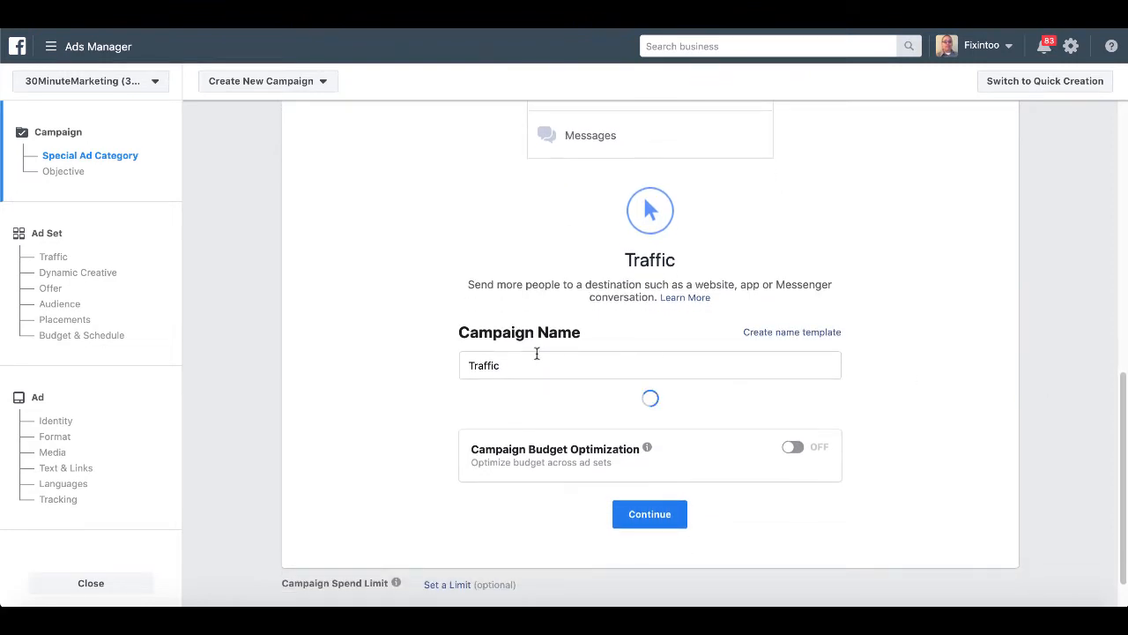
Name the campaign 'Traffic IM Checklists 28NOV2019'.
click(512, 366)
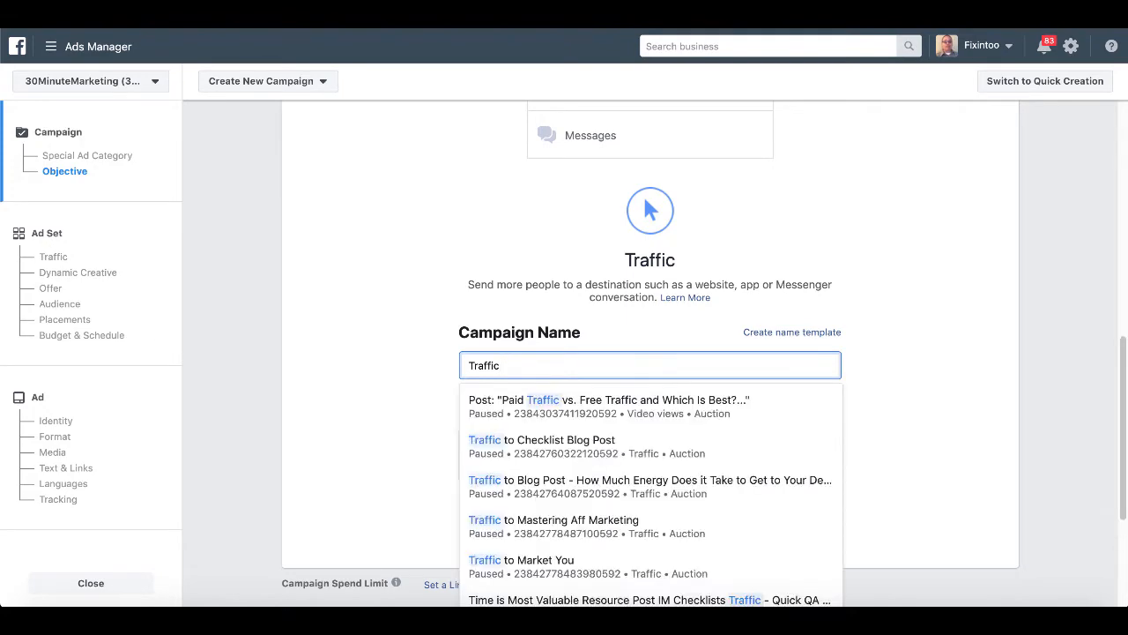
text(IM CH)
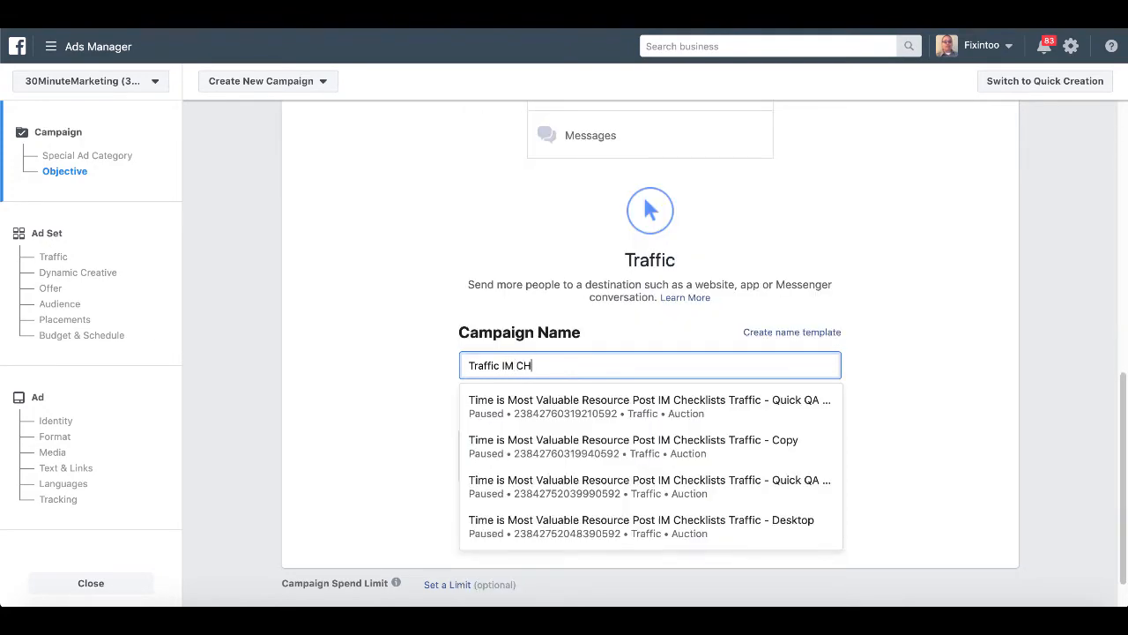
key(BackSpace)
text(hec)
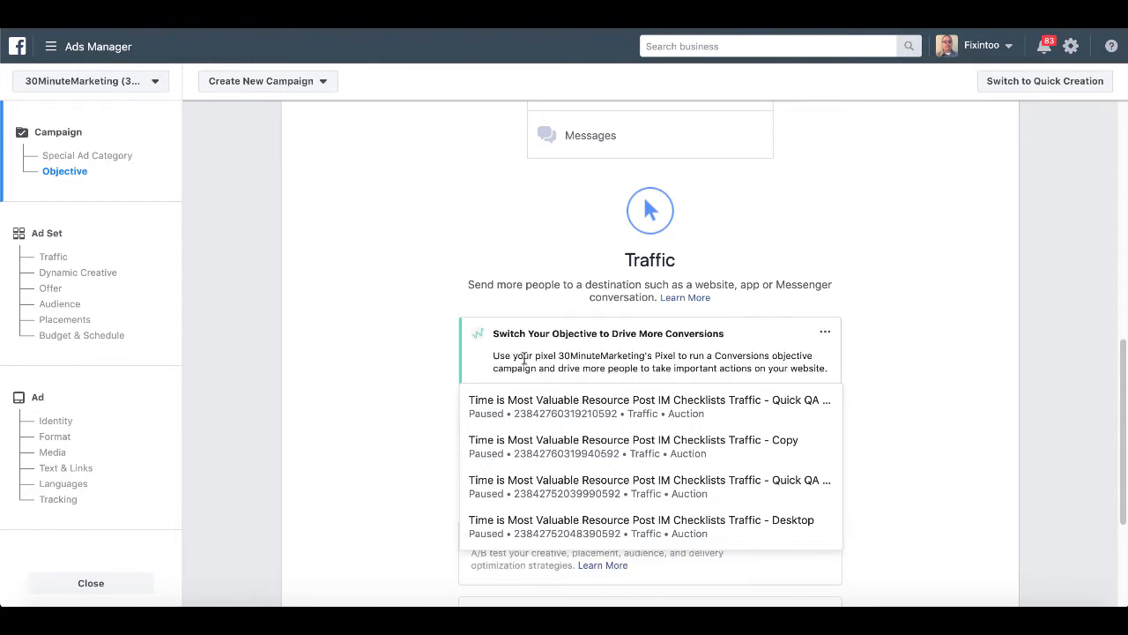
click(896, 377)
scroll(889, 408, down, 2)
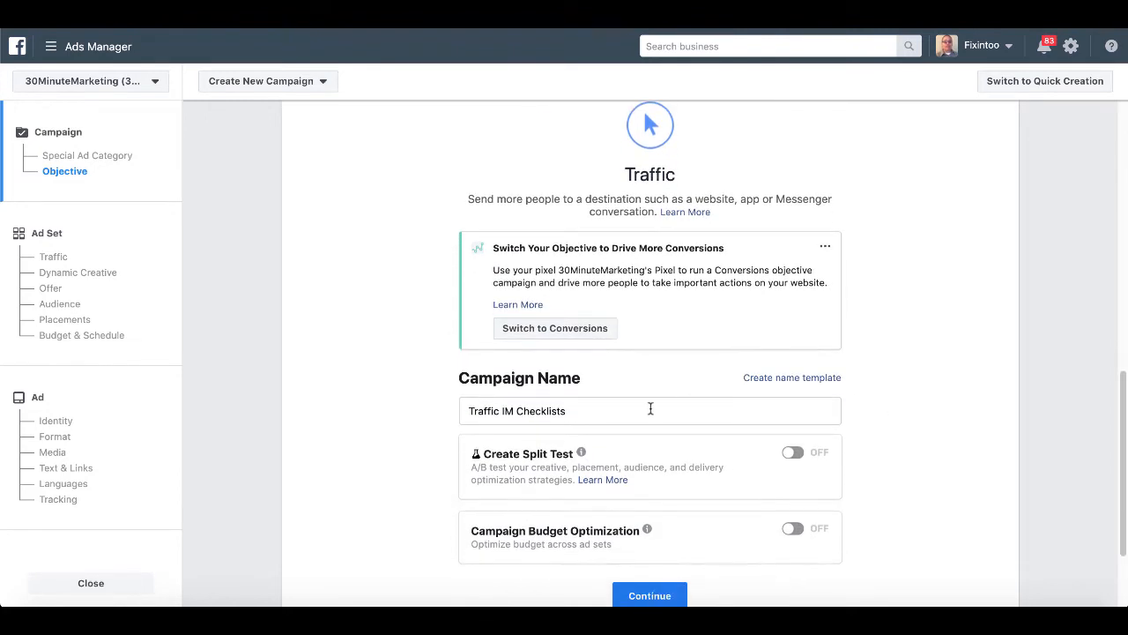
click(581, 408)
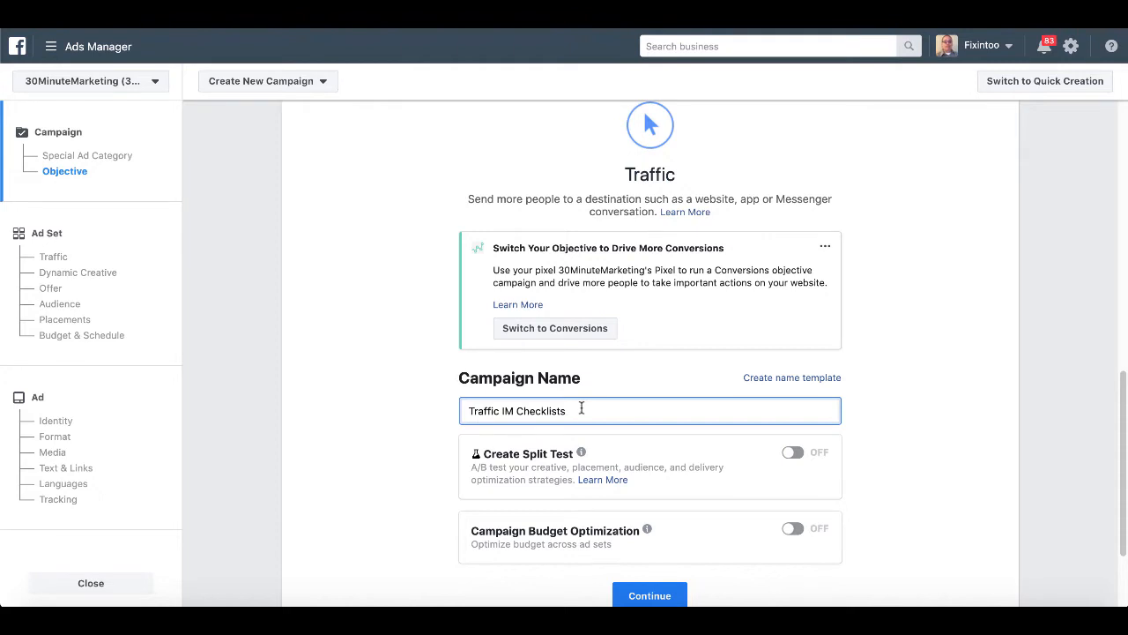
text(28NOV2019)
scroll(952, 398, down, 1)
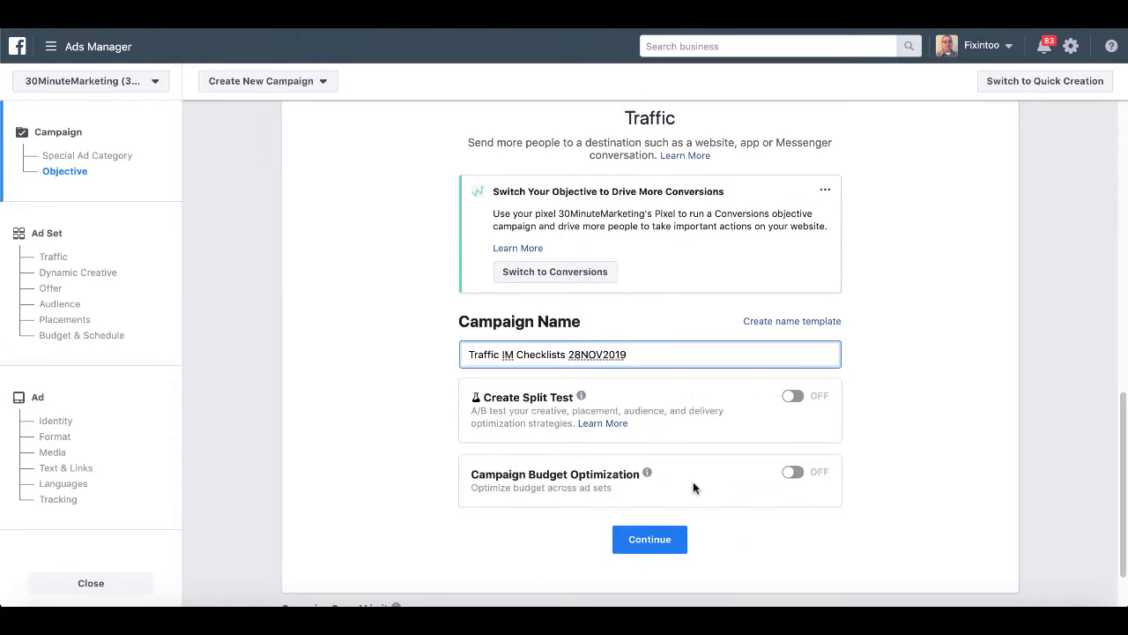
scroll(693, 487, down, 1)
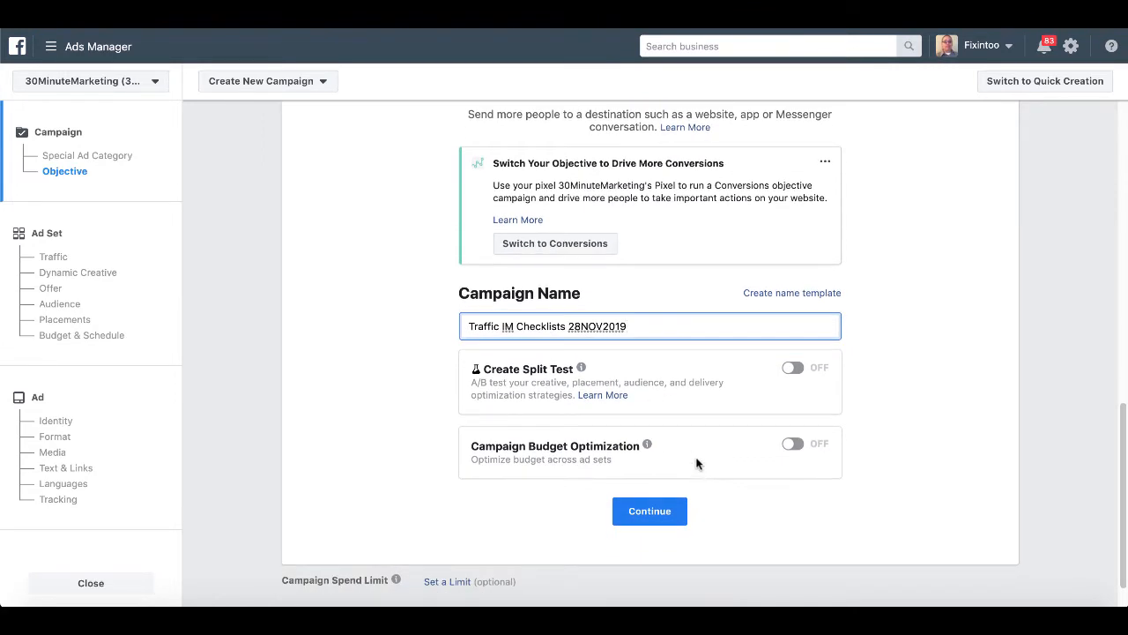
scroll(696, 463, up, 1)
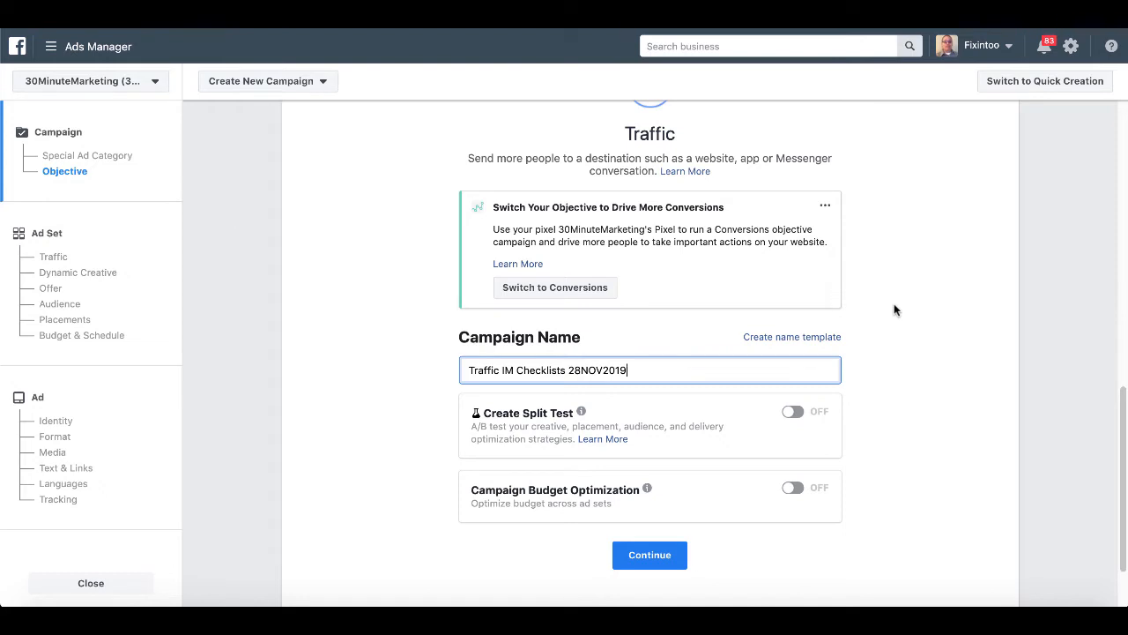
Check the full campaign name, then continue to the ad set settings.
click(469, 370)
drag(487, 370, 640, 371)
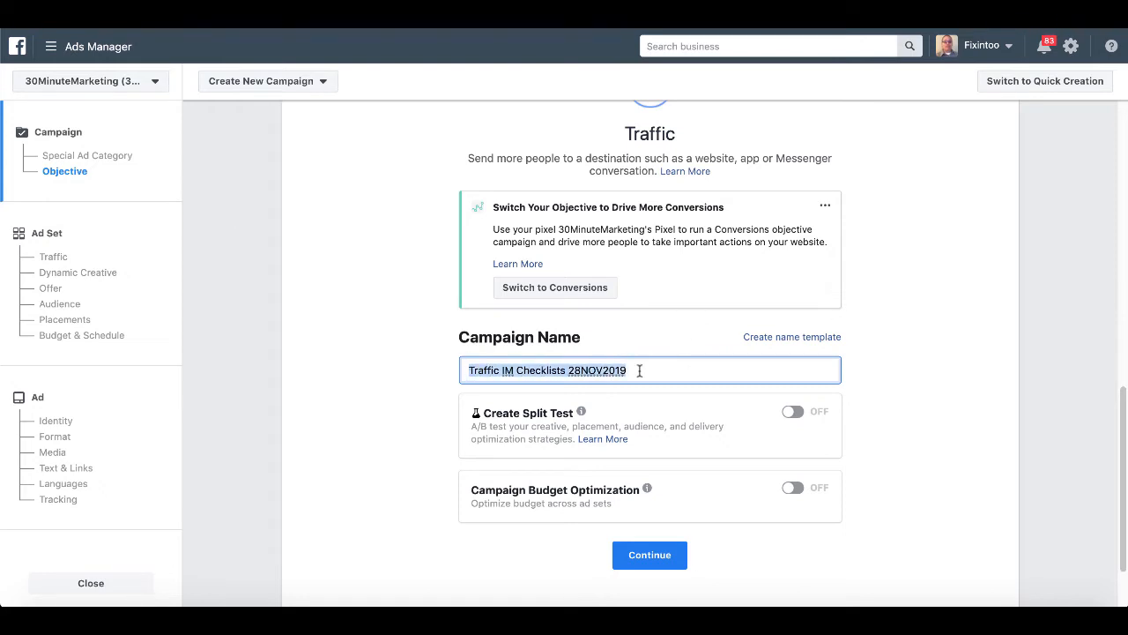
click(639, 555)
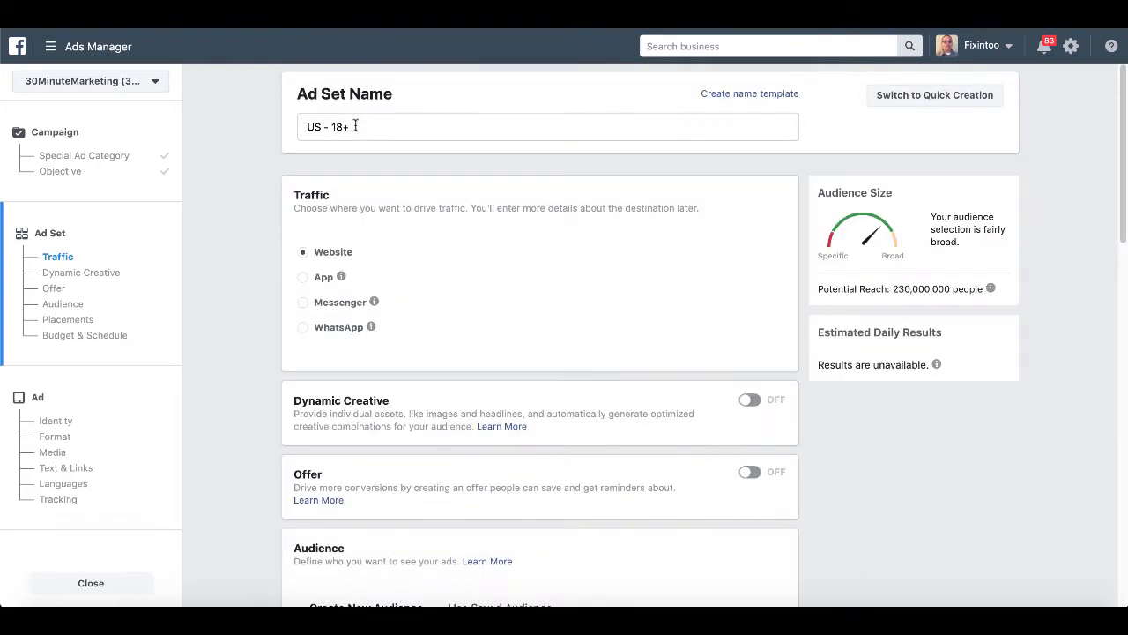
Replace the default ad set name 'US - 18+' with 'US 25+ Marketers IM Checklists'.
triple_click(356, 127)
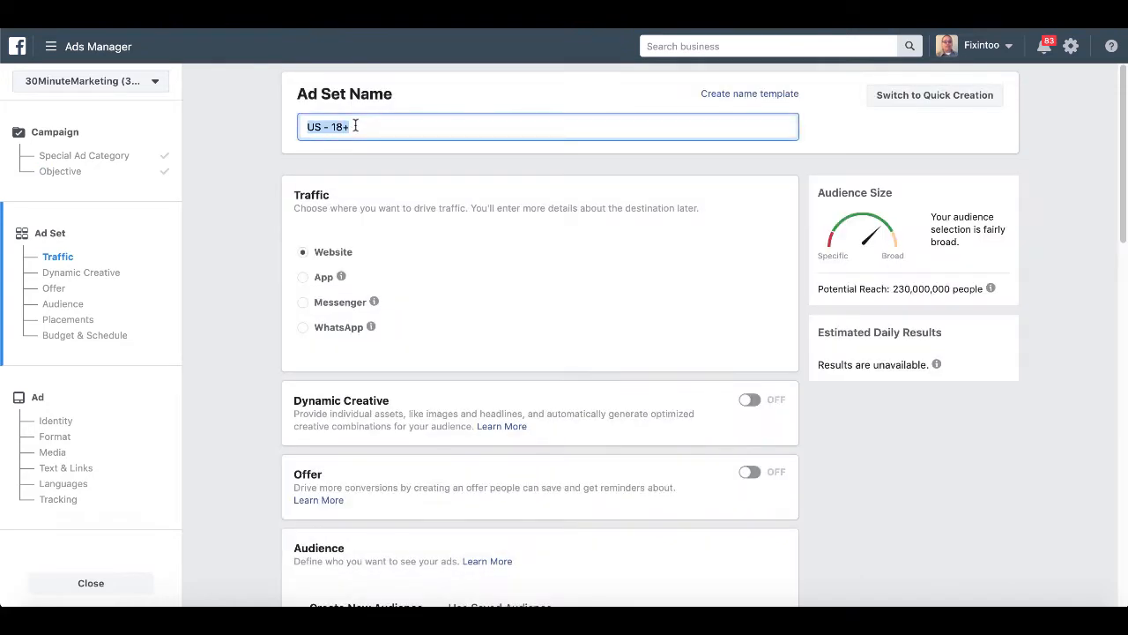
text(US)
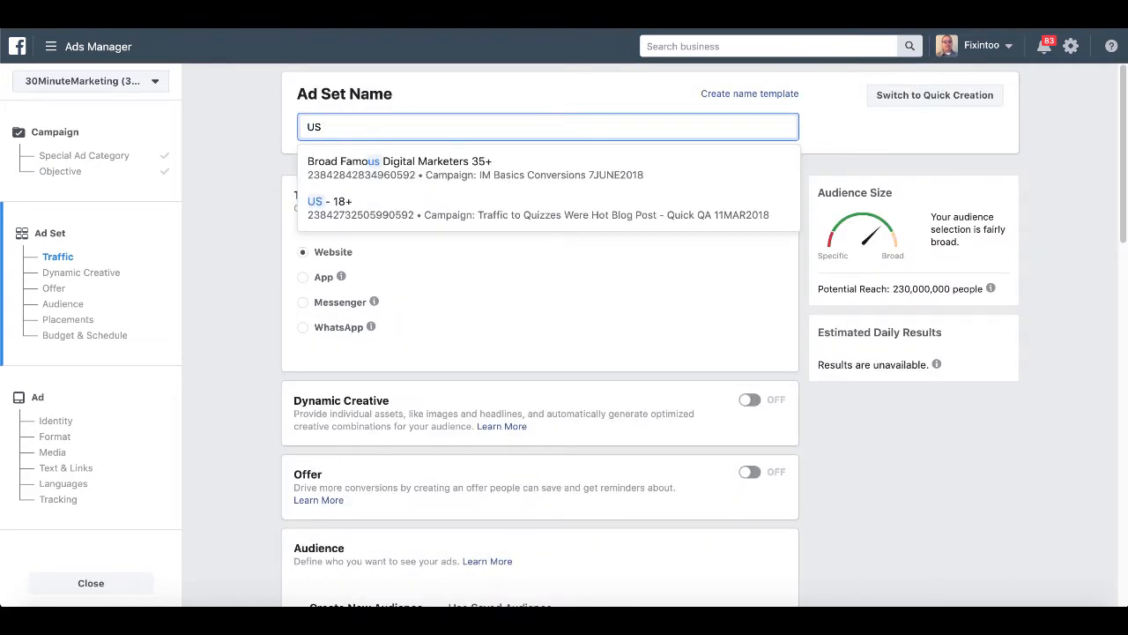
text( 25)
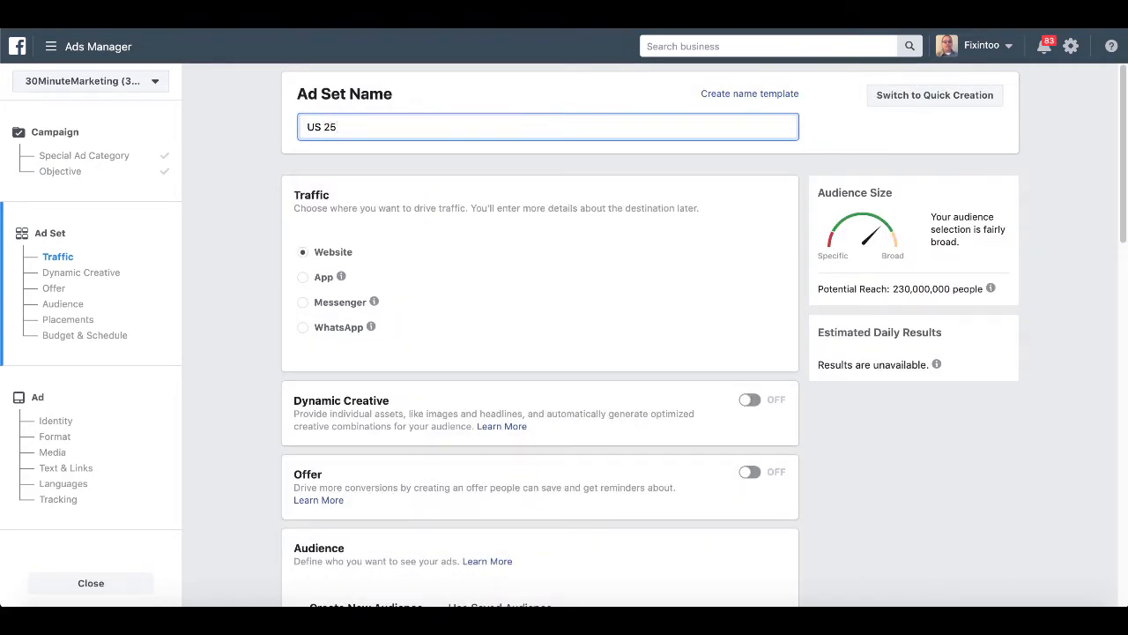
text(+ Marketers IM Checklists)
scroll(260, 378, down, 3)
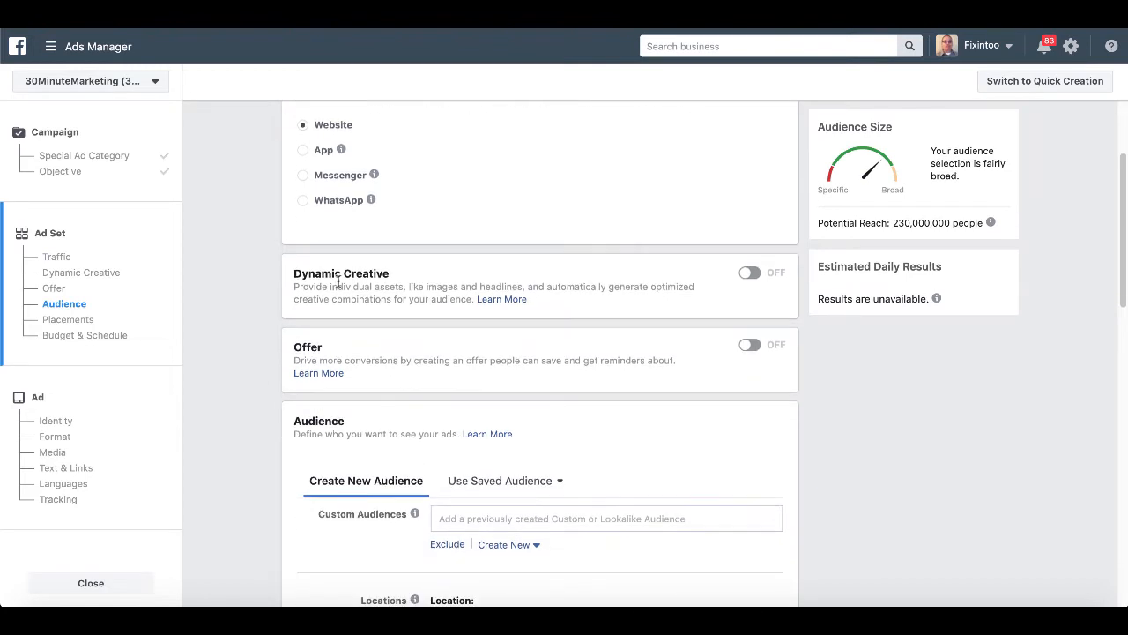
scroll(250, 388, down, 3)
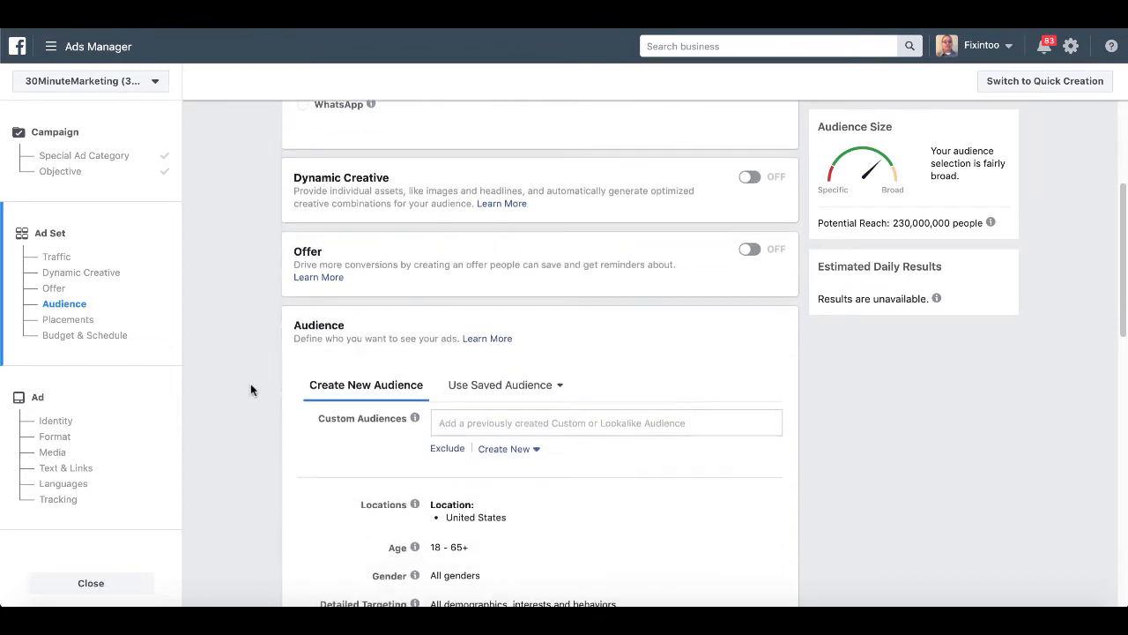
Apply the saved 'US Marketers 25+' audience to the ad set and open it in Edit Audience.
click(545, 335)
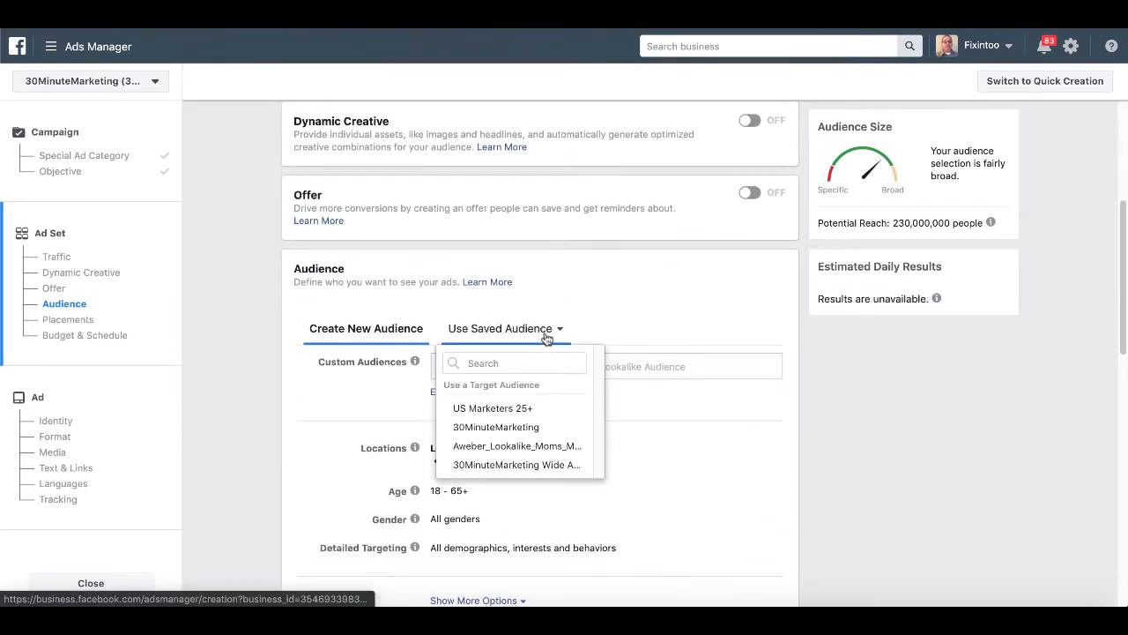
mouse_move(513, 410)
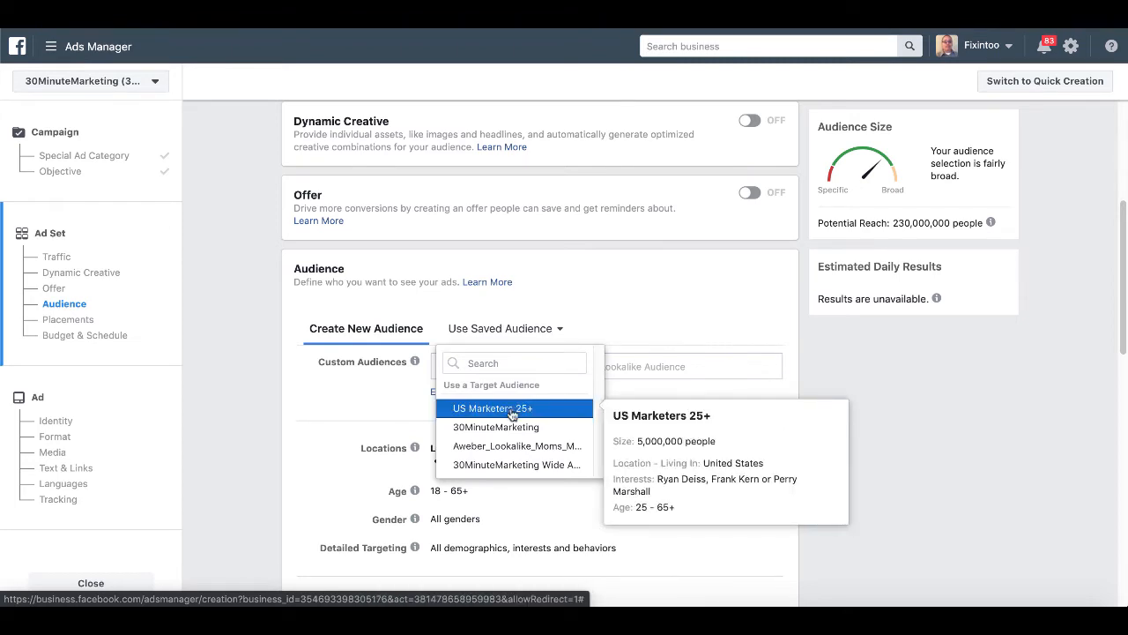
click(511, 412)
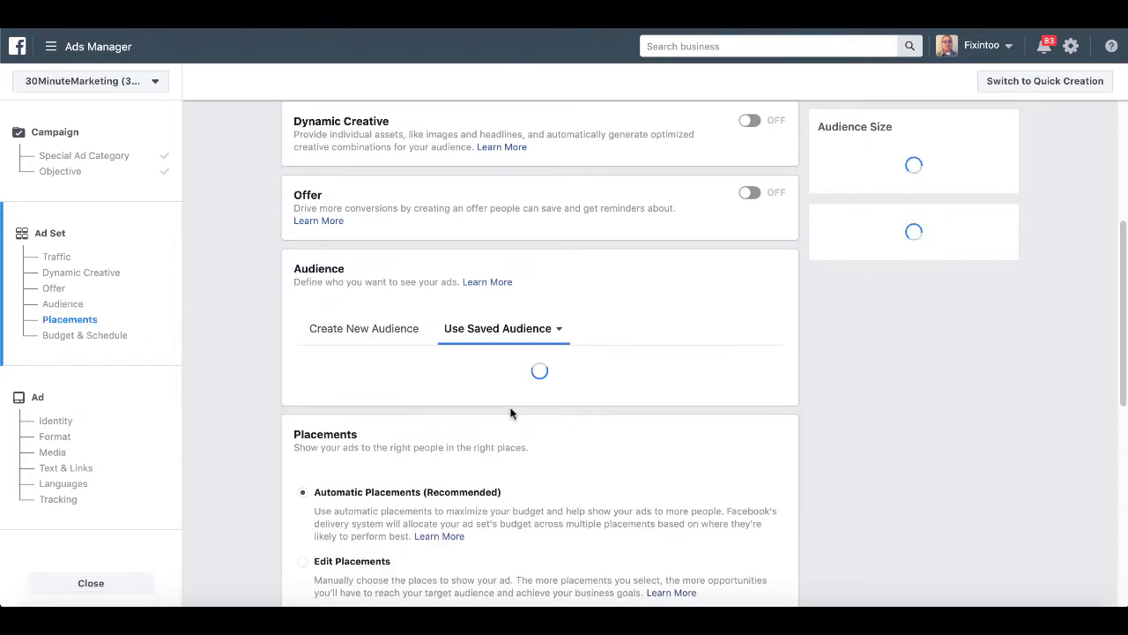
mouse_move(980, 222)
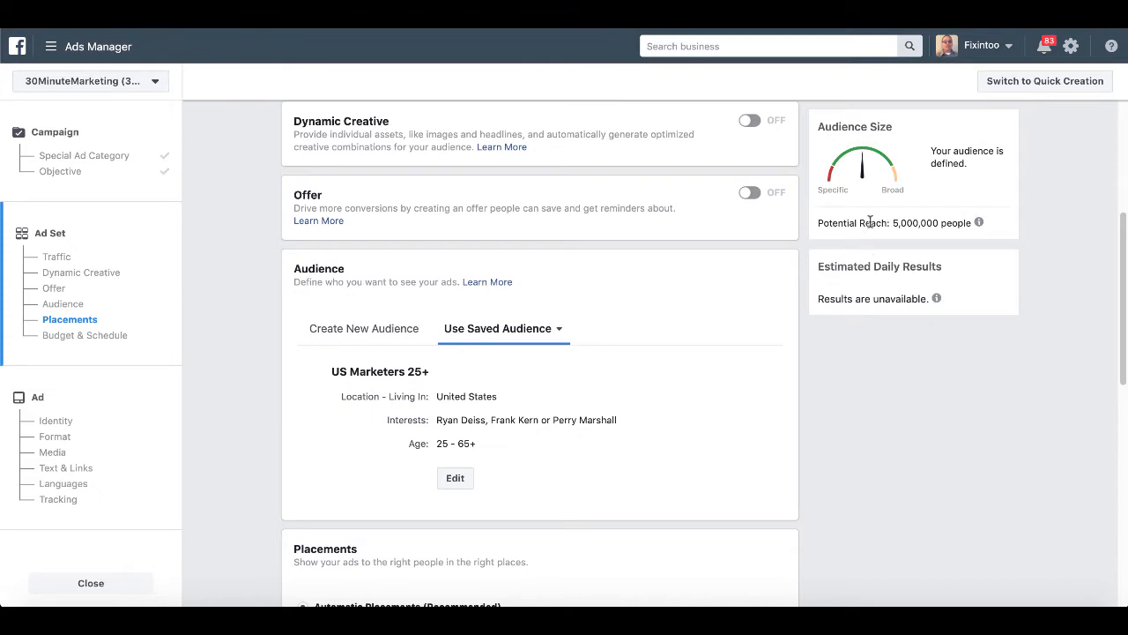
click(456, 478)
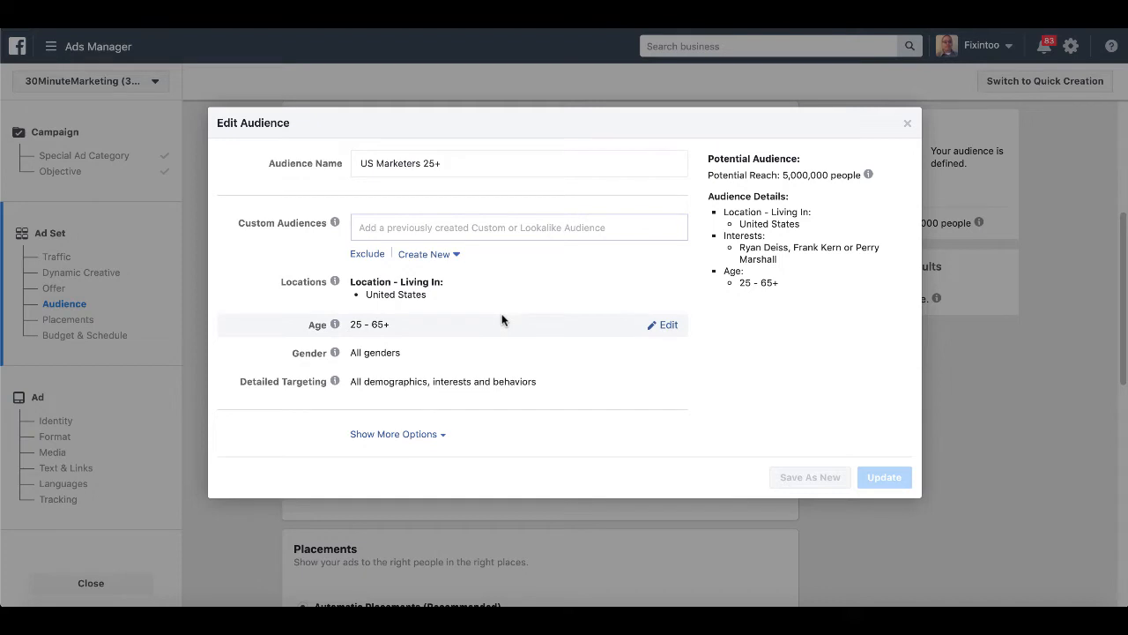
Add Frank Kern and Ryan Deiss as detailed targeting interests.
click(507, 381)
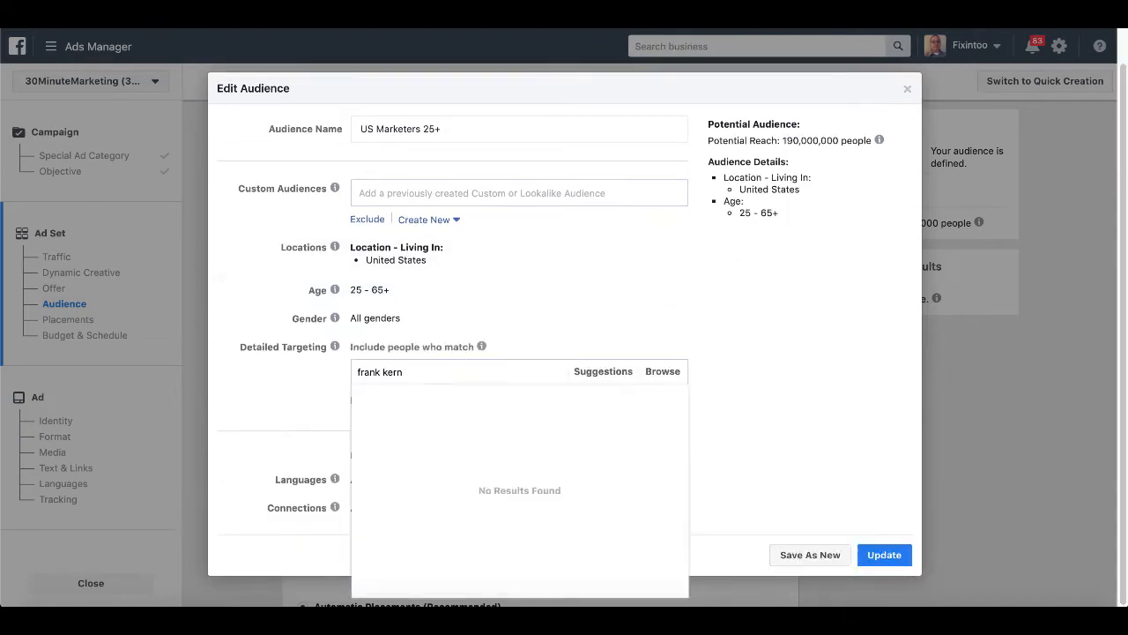
text(frank kern)
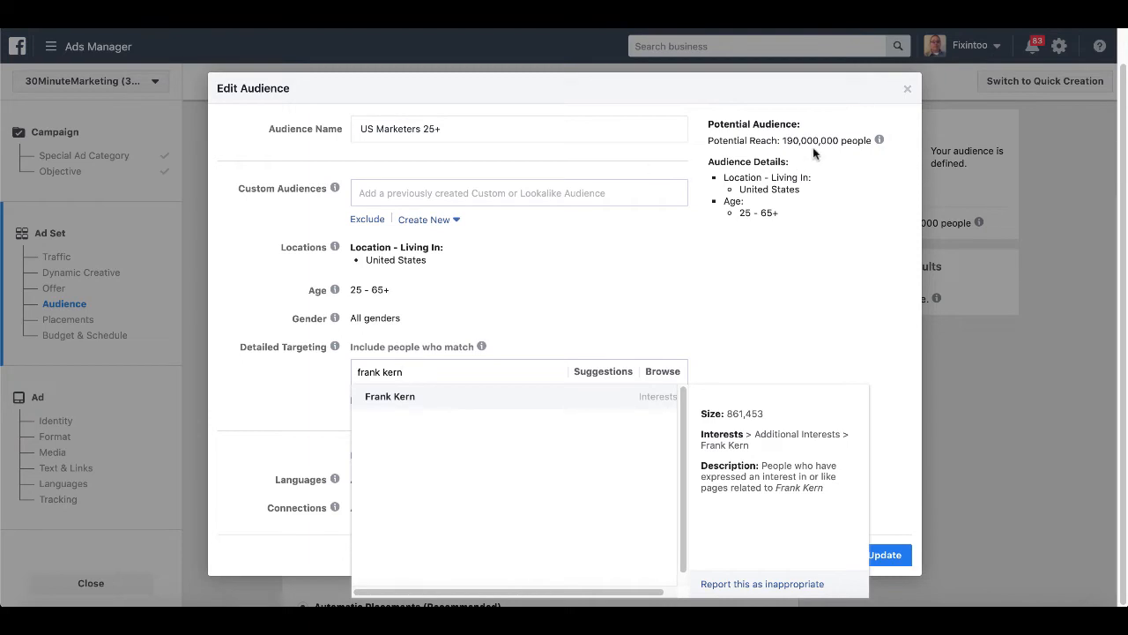
click(418, 396)
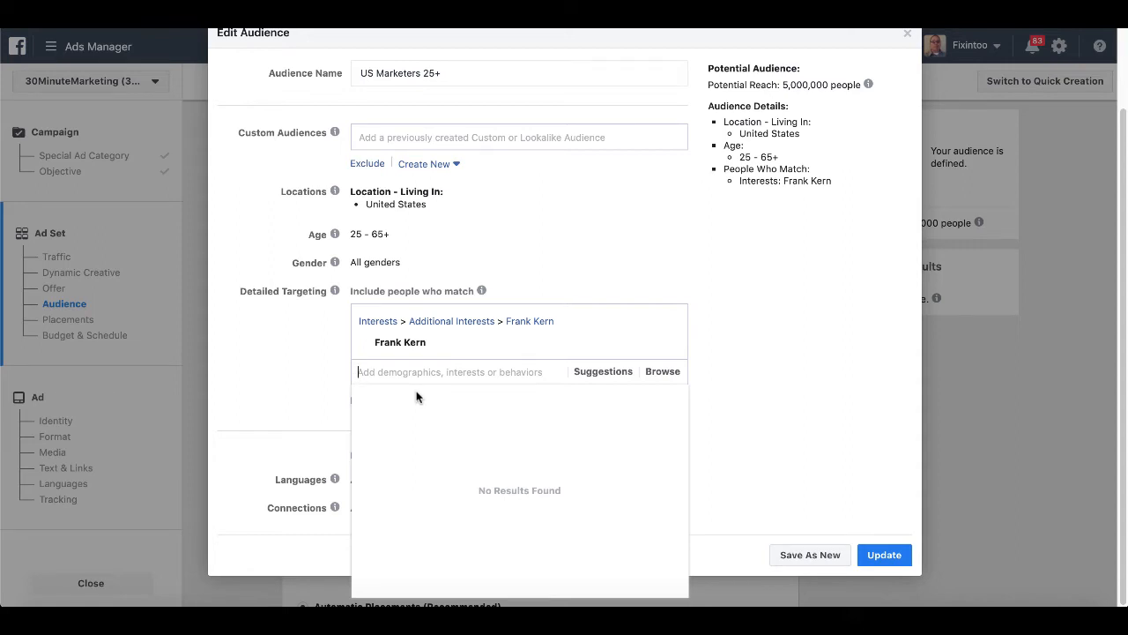
text(ryan deiss)
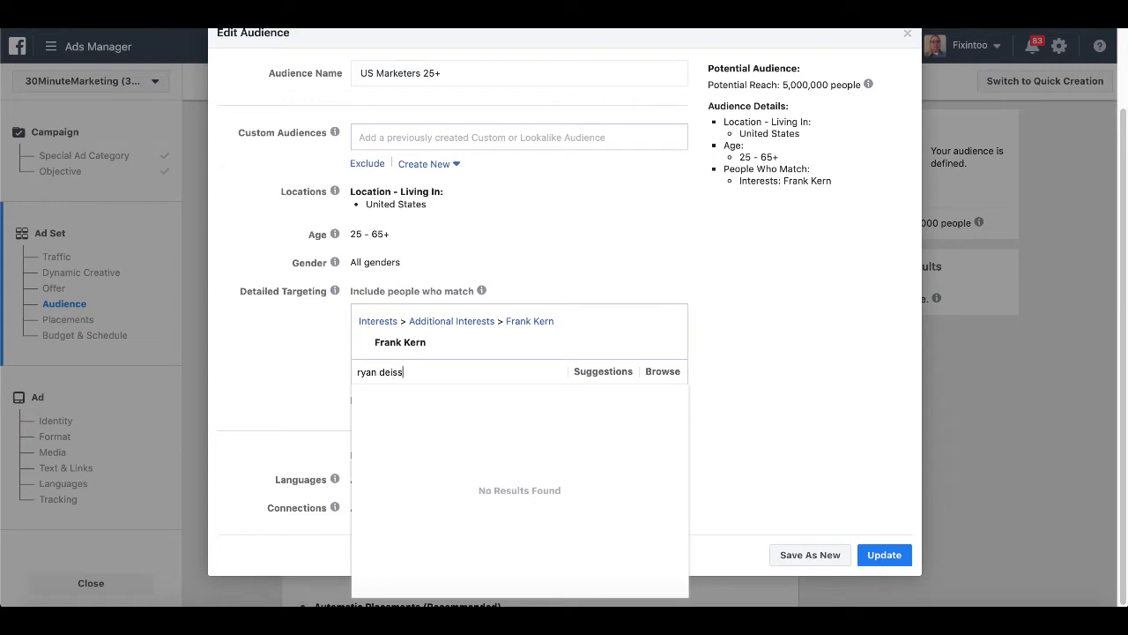
click(423, 396)
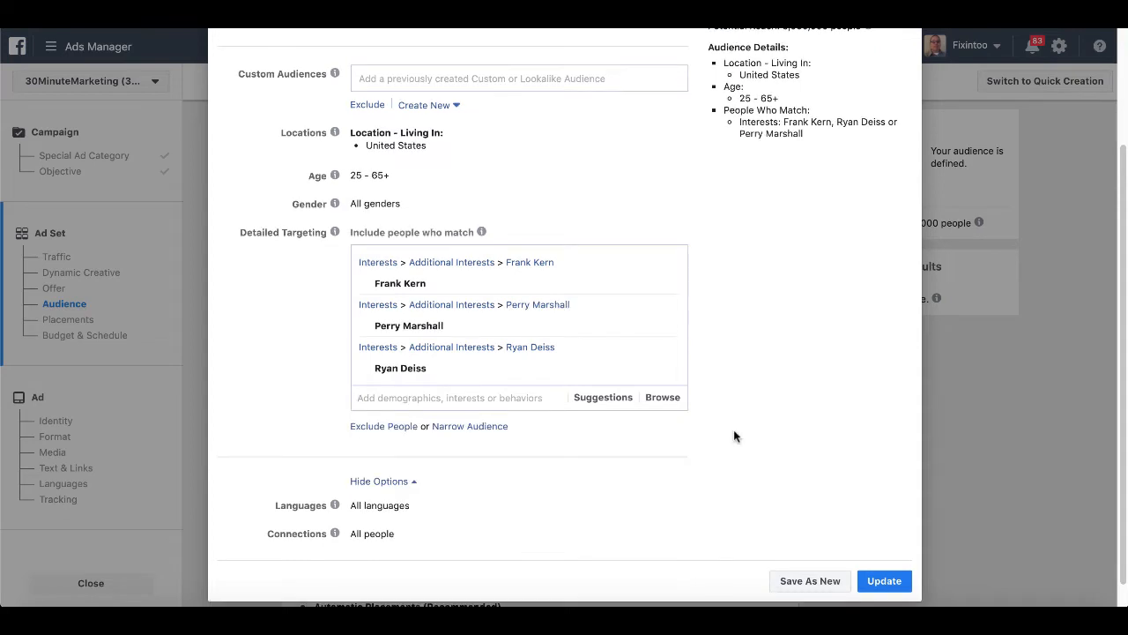
Review the narrowed audience and save it as a new audience.
scroll(733, 429, up, 1)
mouse_move(594, 342)
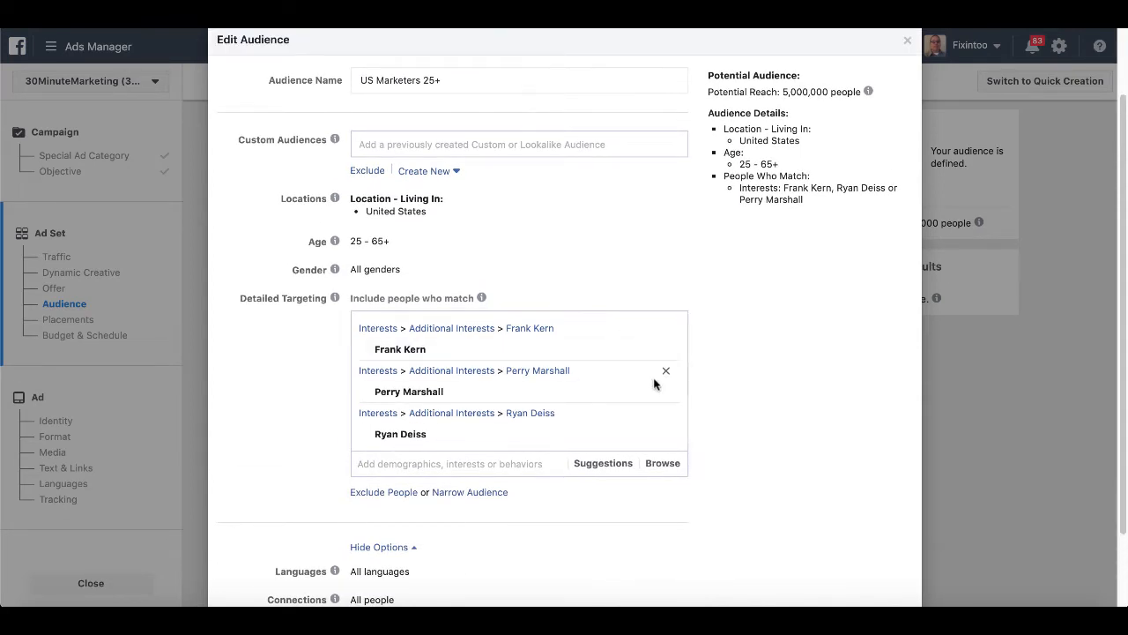
mouse_move(648, 438)
scroll(735, 396, down, 2)
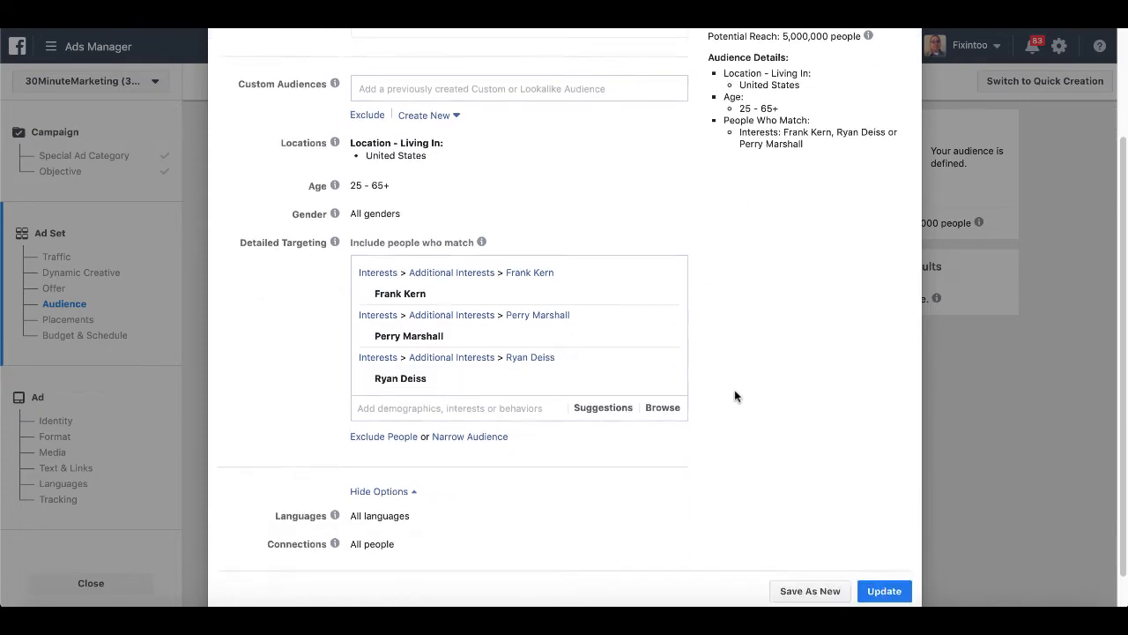
scroll(735, 396, up, 3)
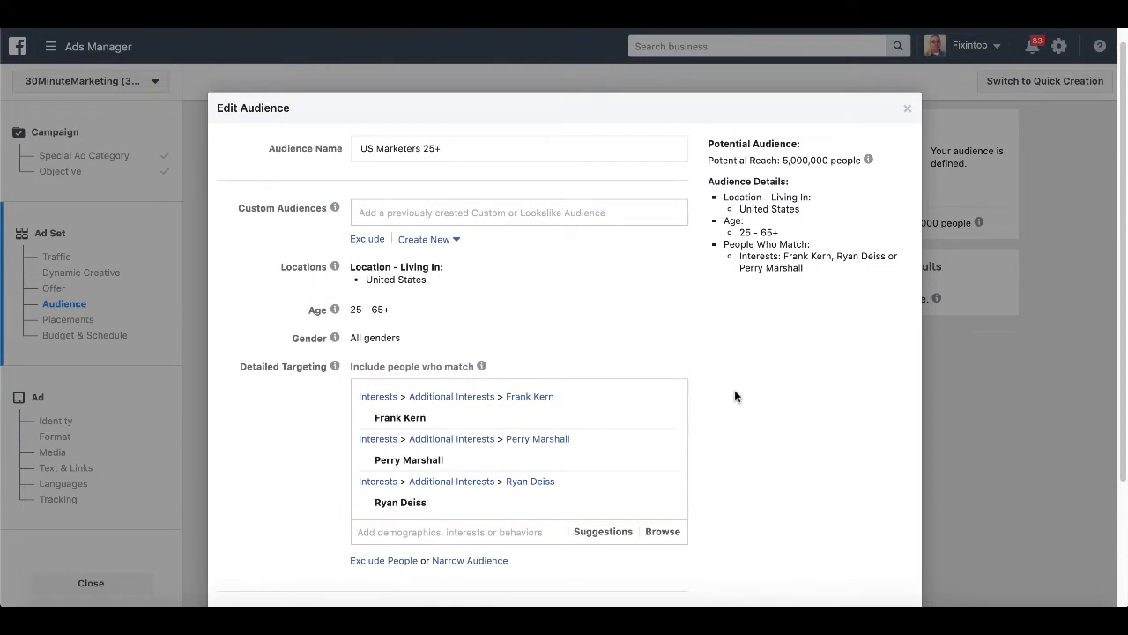
scroll(735, 396, down, 1)
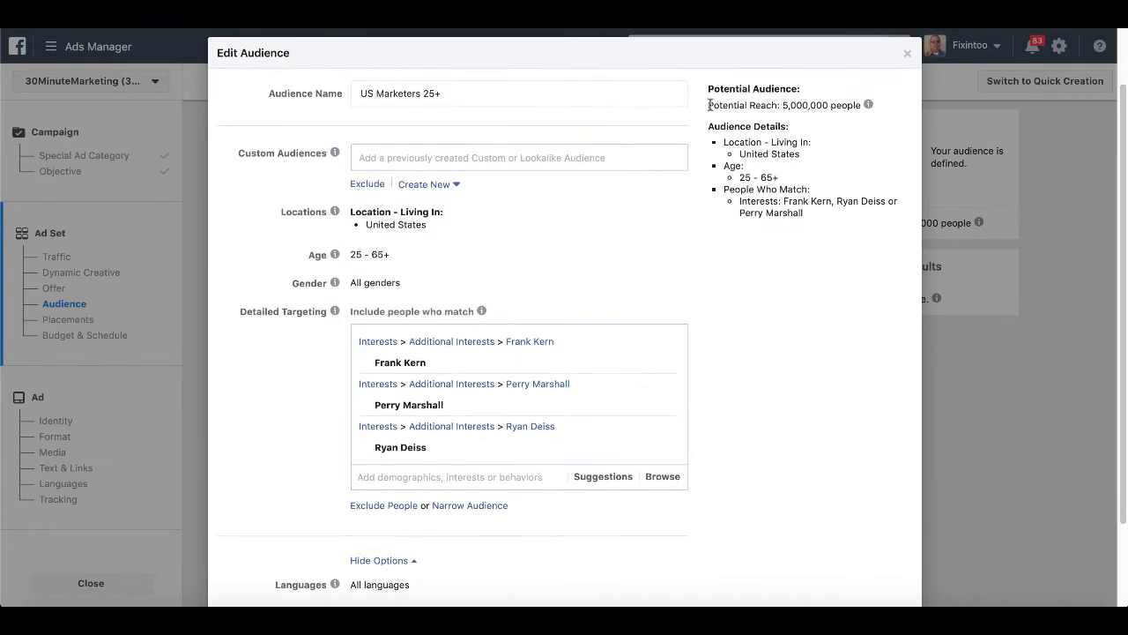
drag(709, 105, 861, 105)
mouse_move(868, 105)
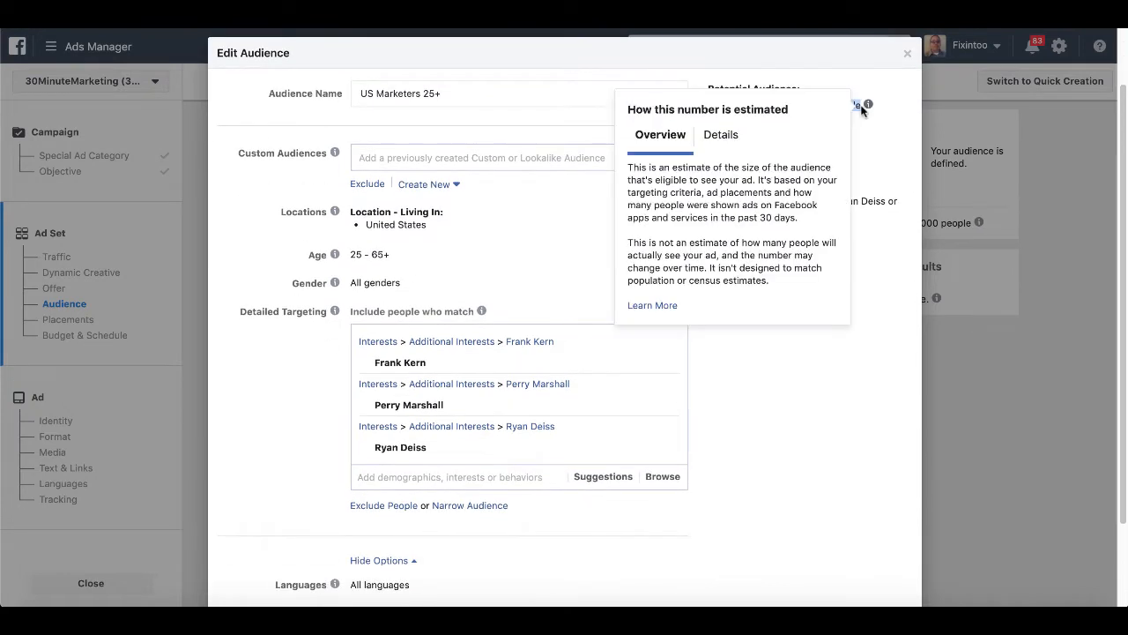
scroll(736, 422, down, 2)
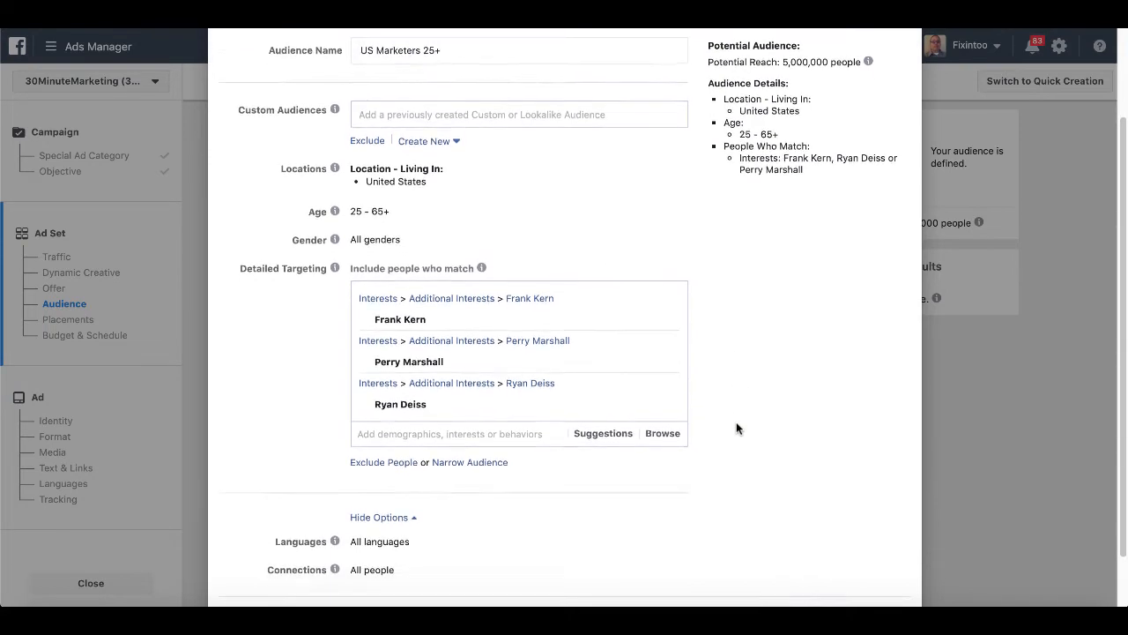
scroll(737, 425, up, 2)
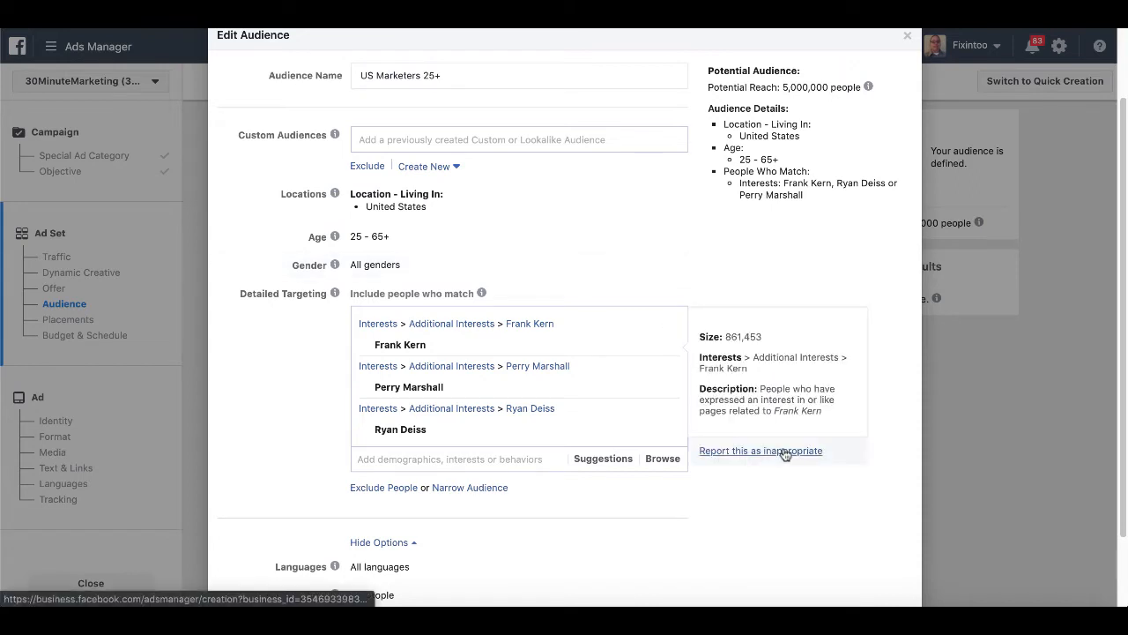
scroll(771, 497, down, 2)
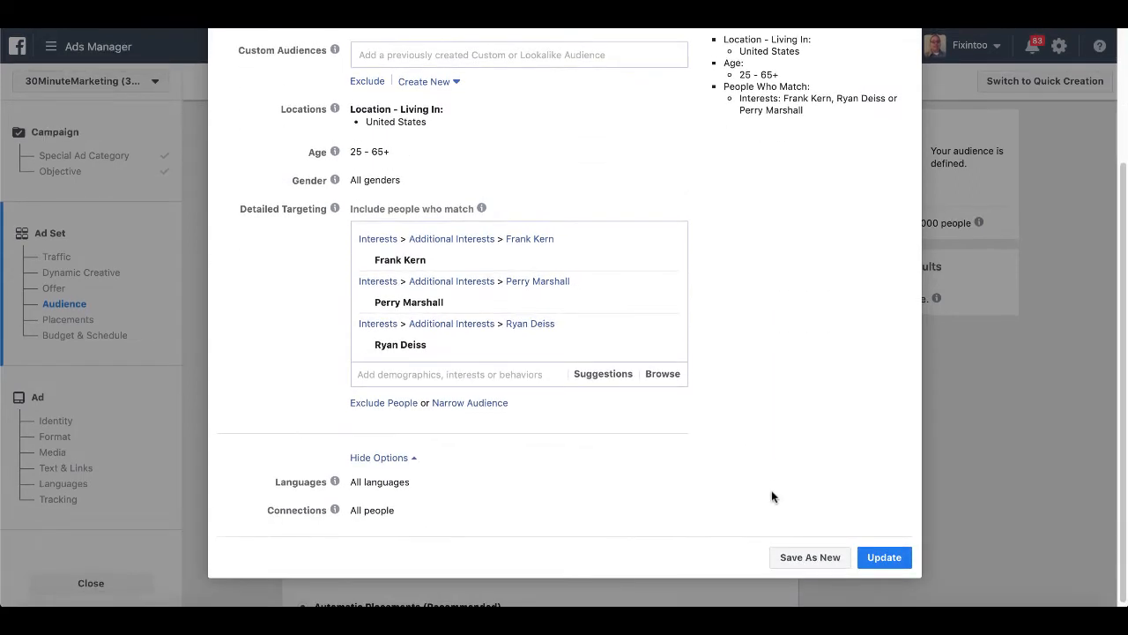
click(821, 556)
click(767, 349)
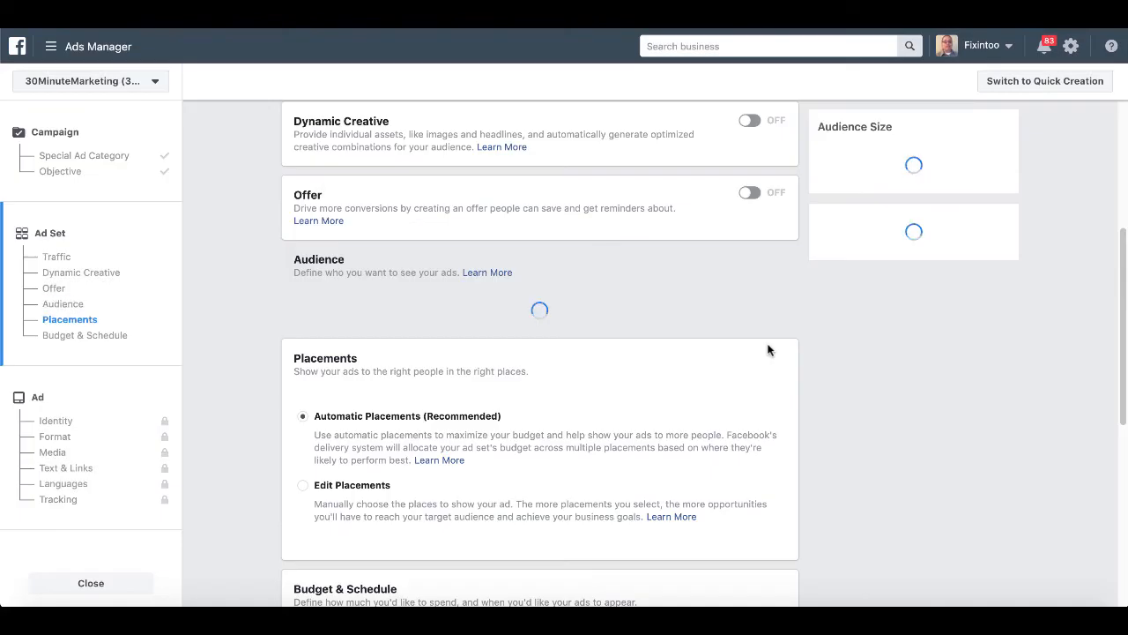
Keep Link Clicks as the ad delivery optimization.
scroll(693, 355, down, 2)
drag(666, 358, 346, 353)
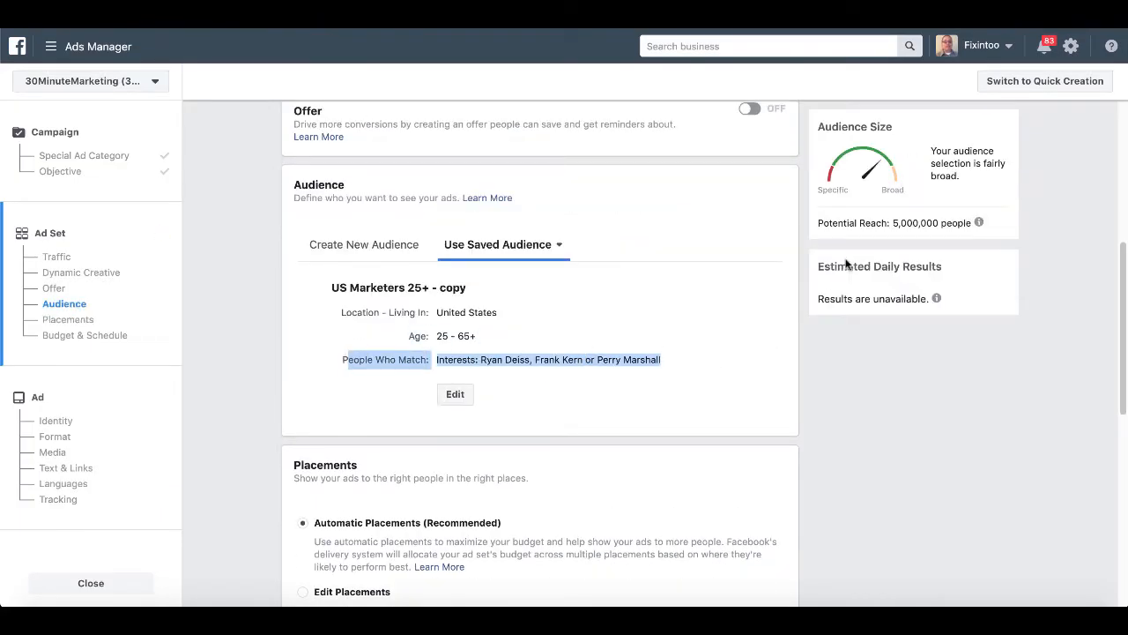
drag(931, 151, 959, 154)
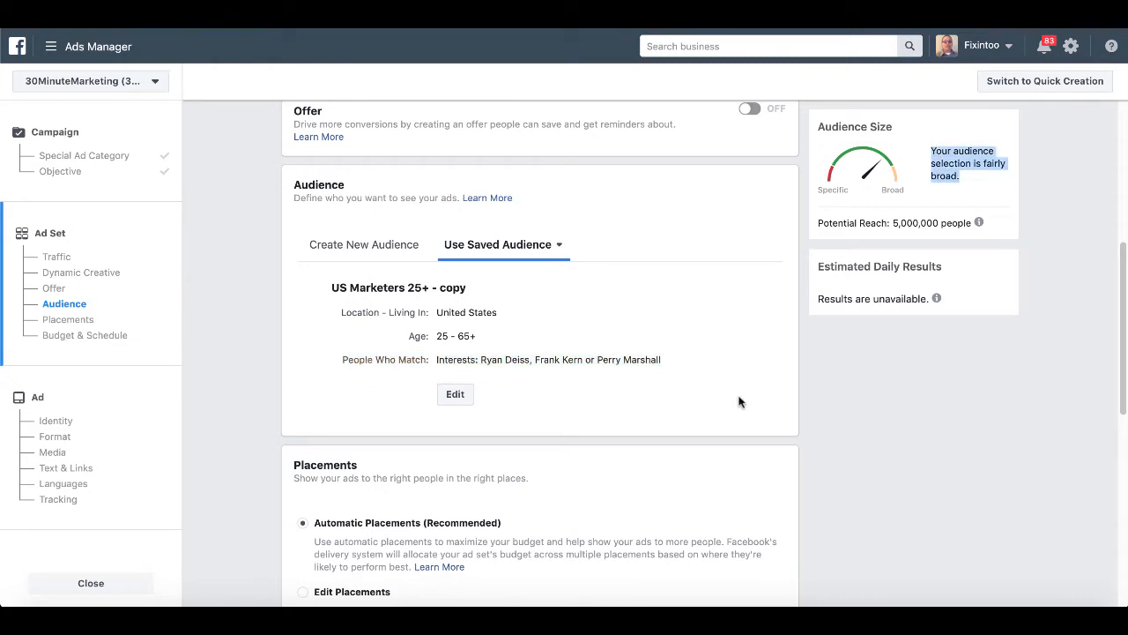
scroll(734, 415, up, 3)
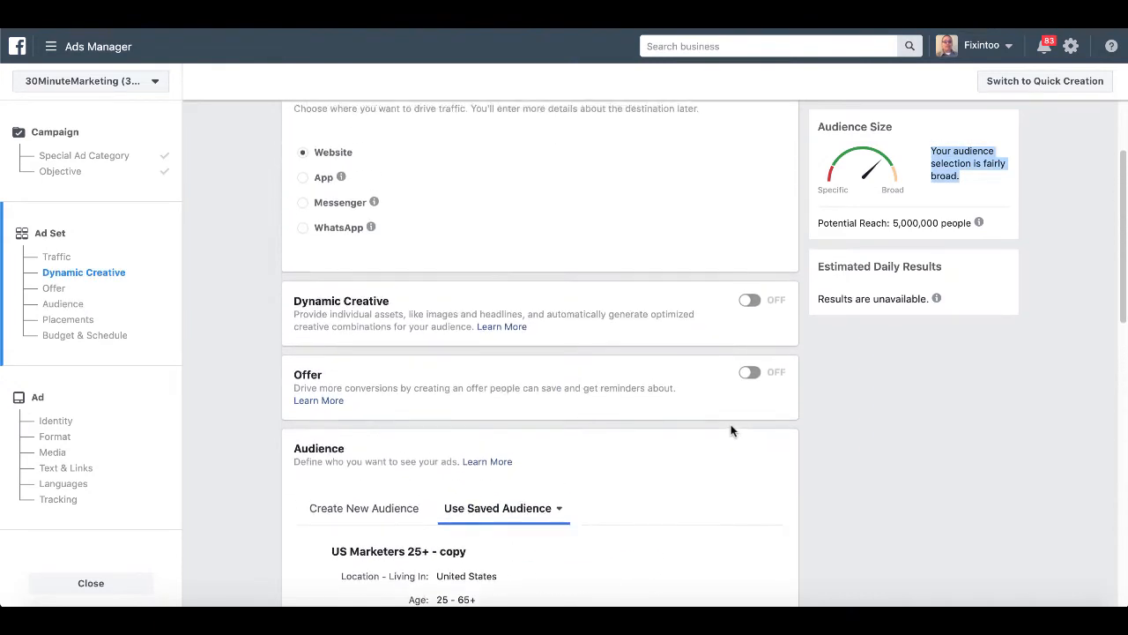
scroll(731, 430, up, 2)
scroll(730, 430, down, 6)
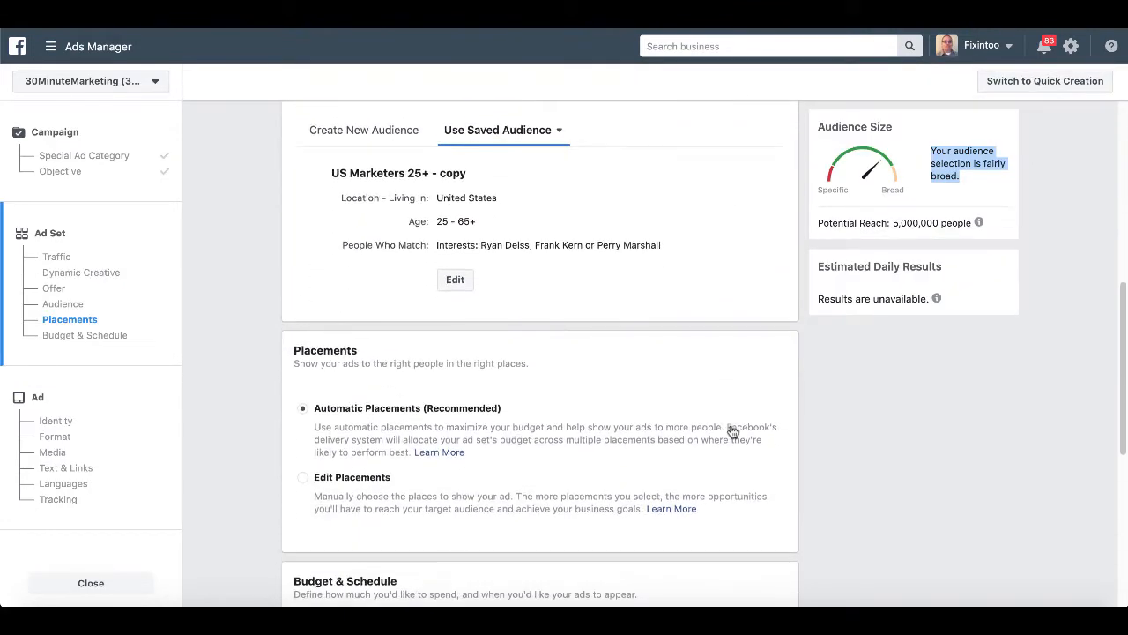
scroll(731, 431, down, 3)
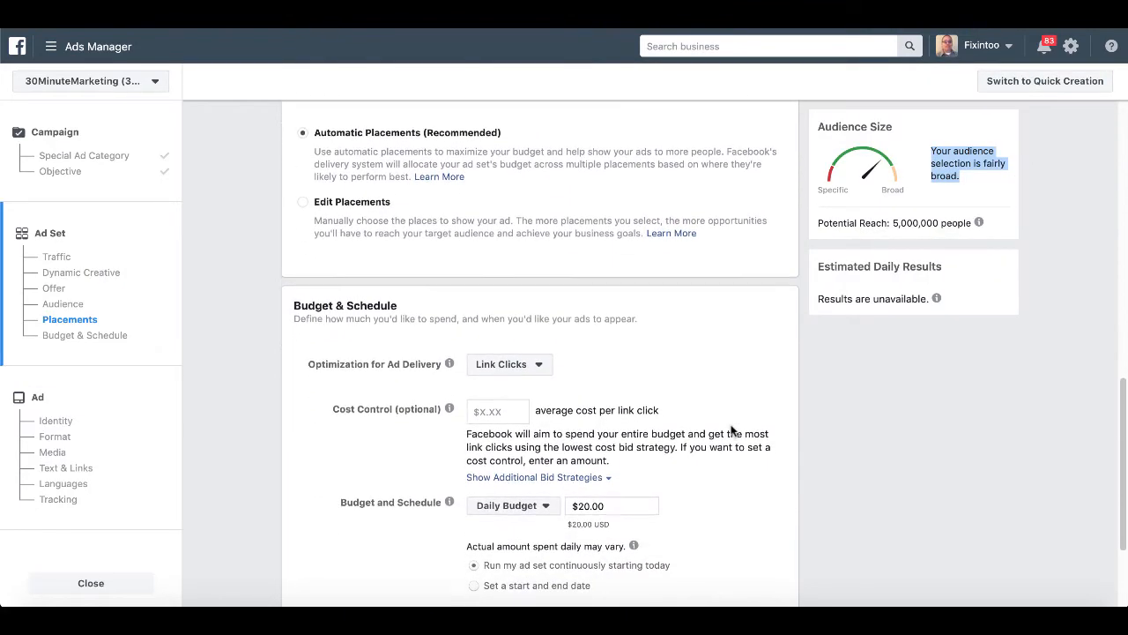
scroll(731, 430, down, 1)
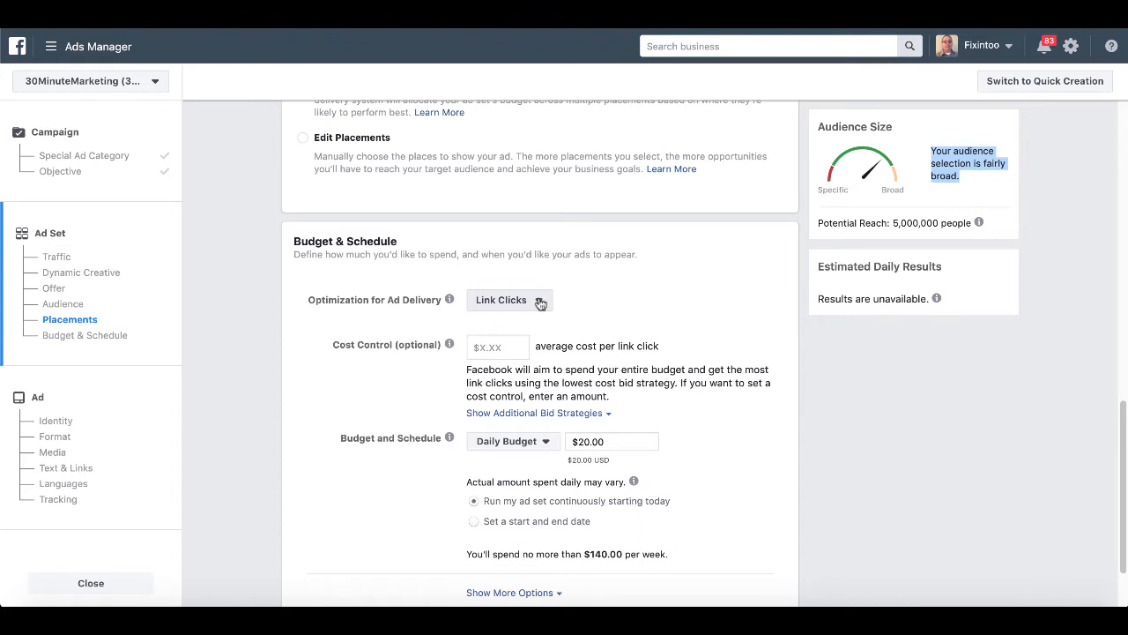
click(540, 303)
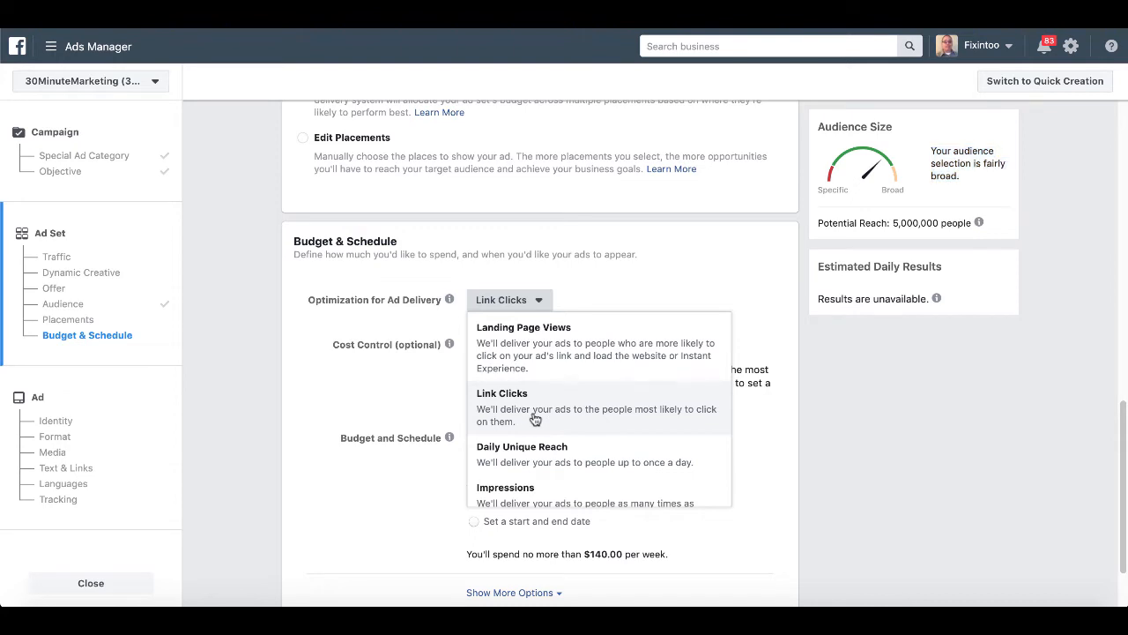
click(534, 419)
Set the daily budget to $5.00 and finish the ad set.
scroll(710, 425, down, 1)
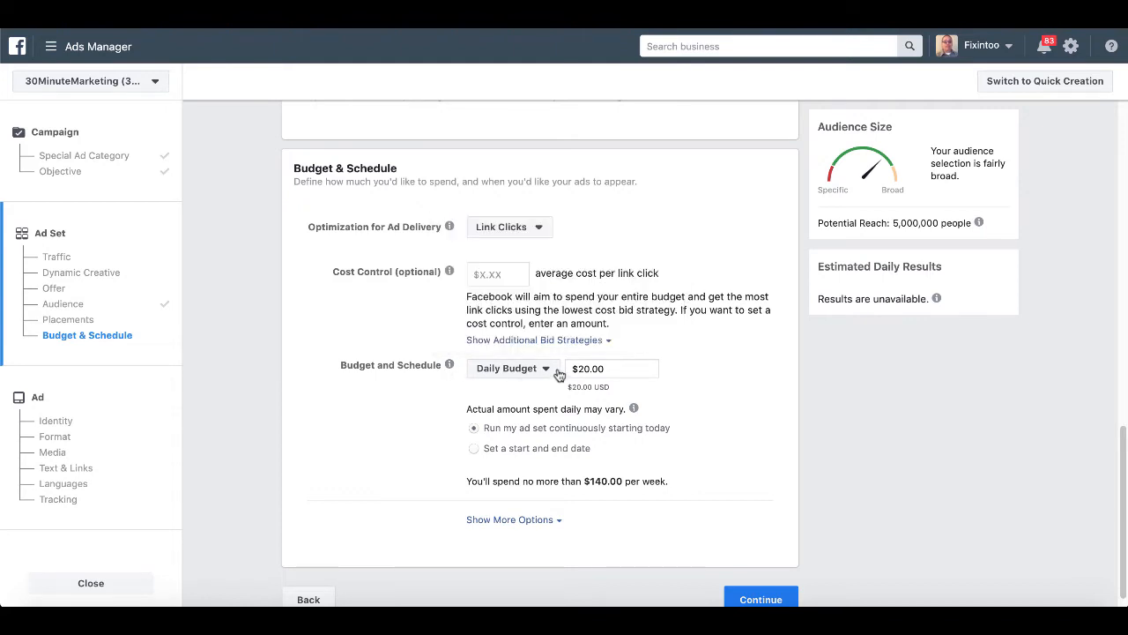
triple_click(604, 367)
text(5)
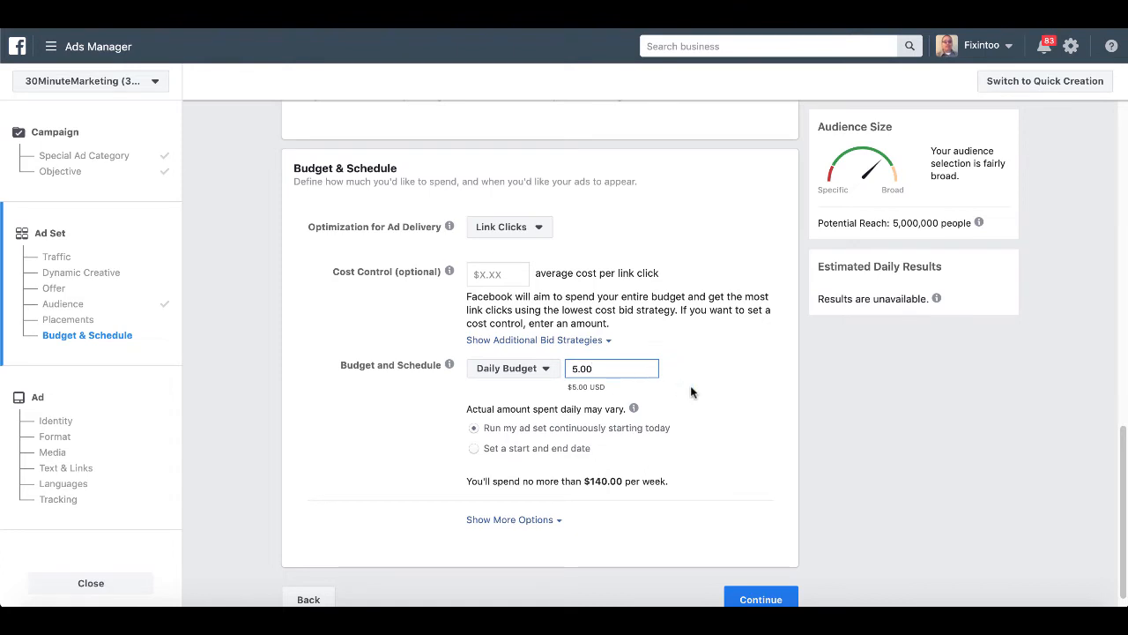
scroll(722, 395, down, 1)
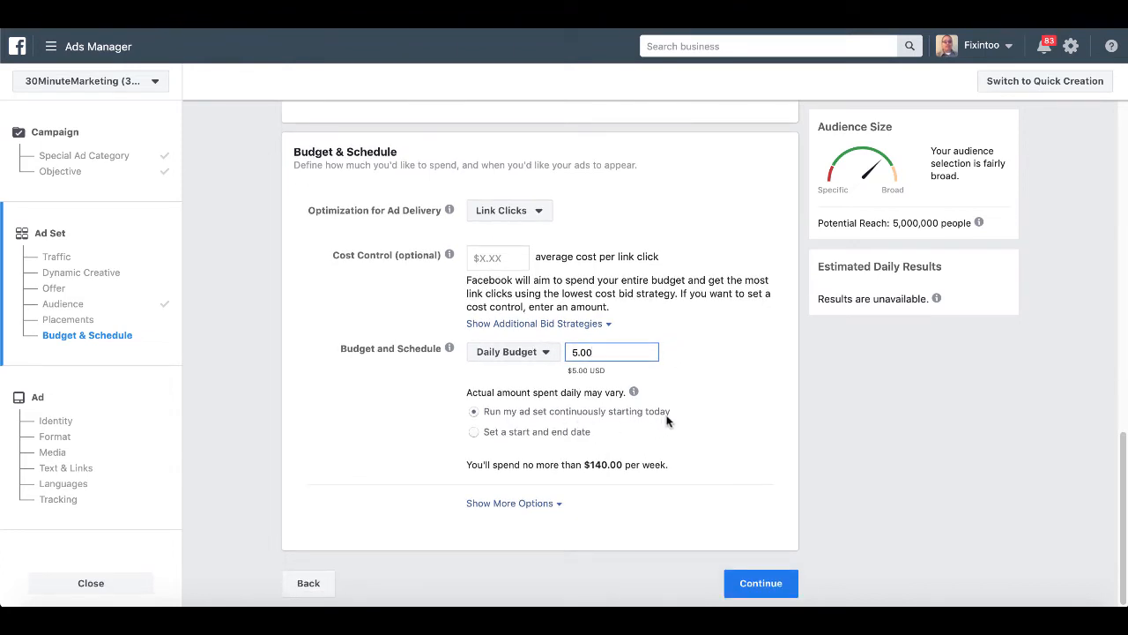
click(654, 469)
drag(666, 474, 571, 465)
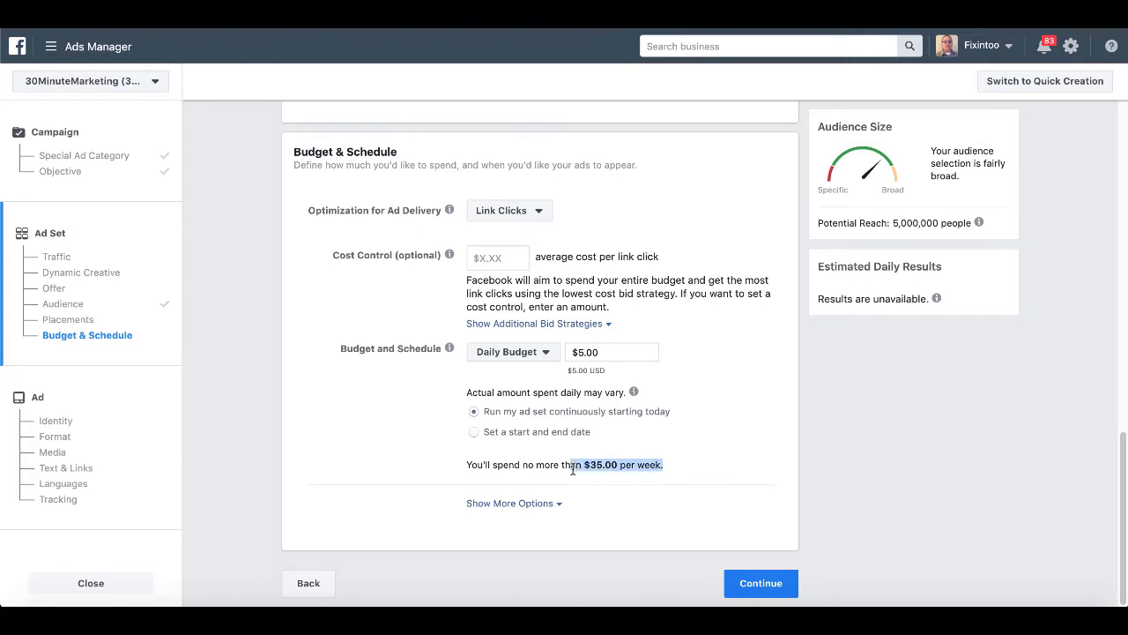
triple_click(465, 468)
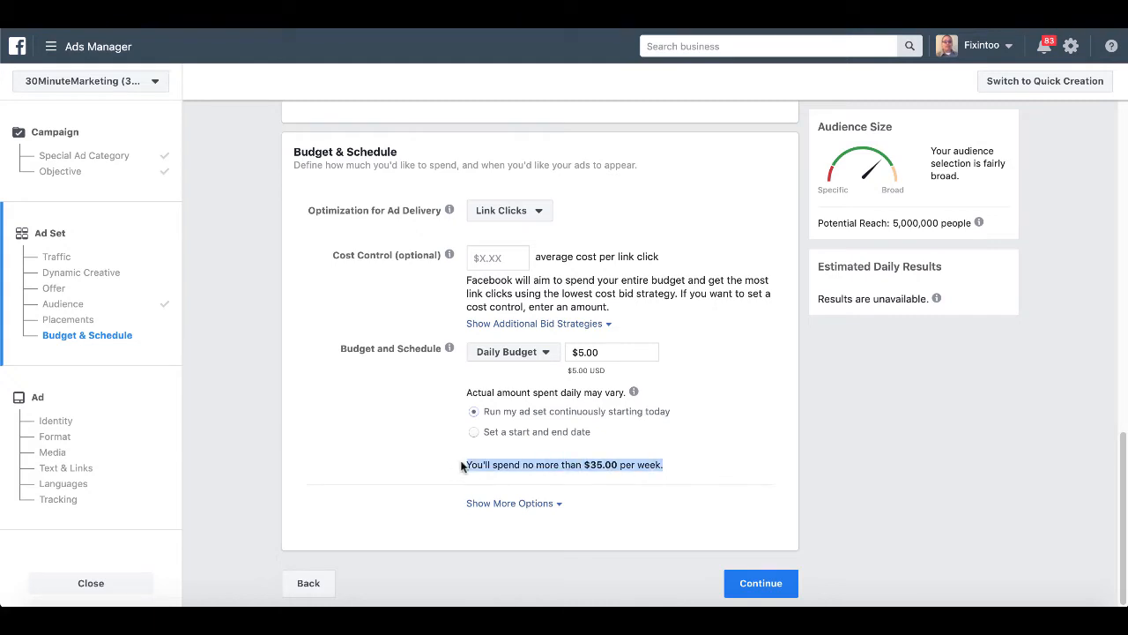
click(747, 584)
Replace the default ad name with 'AD #1' and scroll down to the Media section.
triple_click(437, 128)
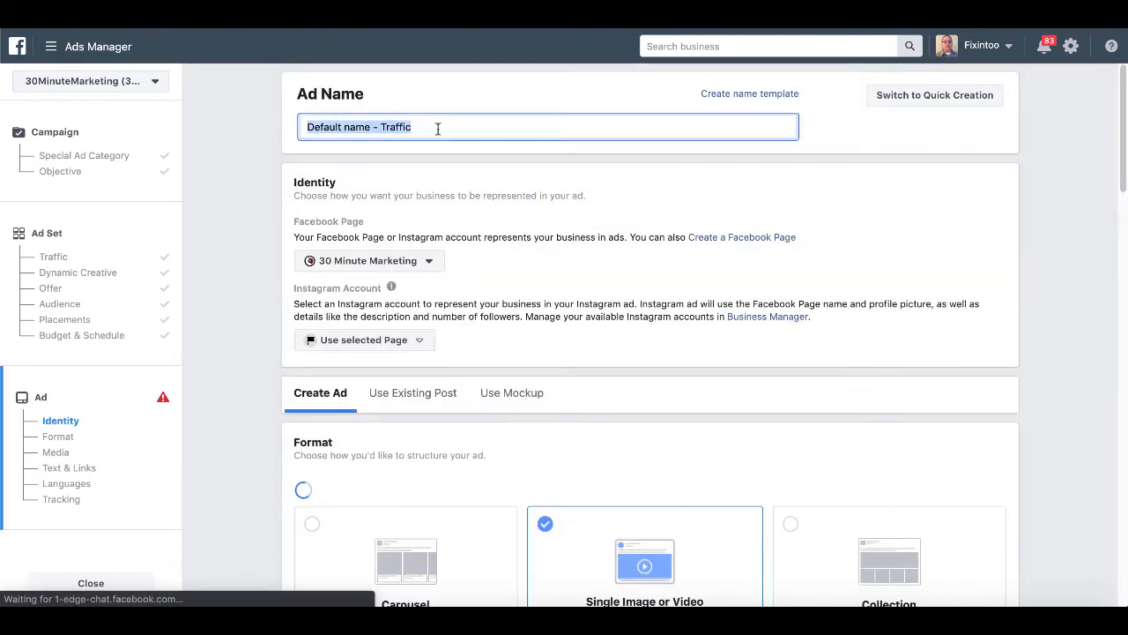
text(AD )
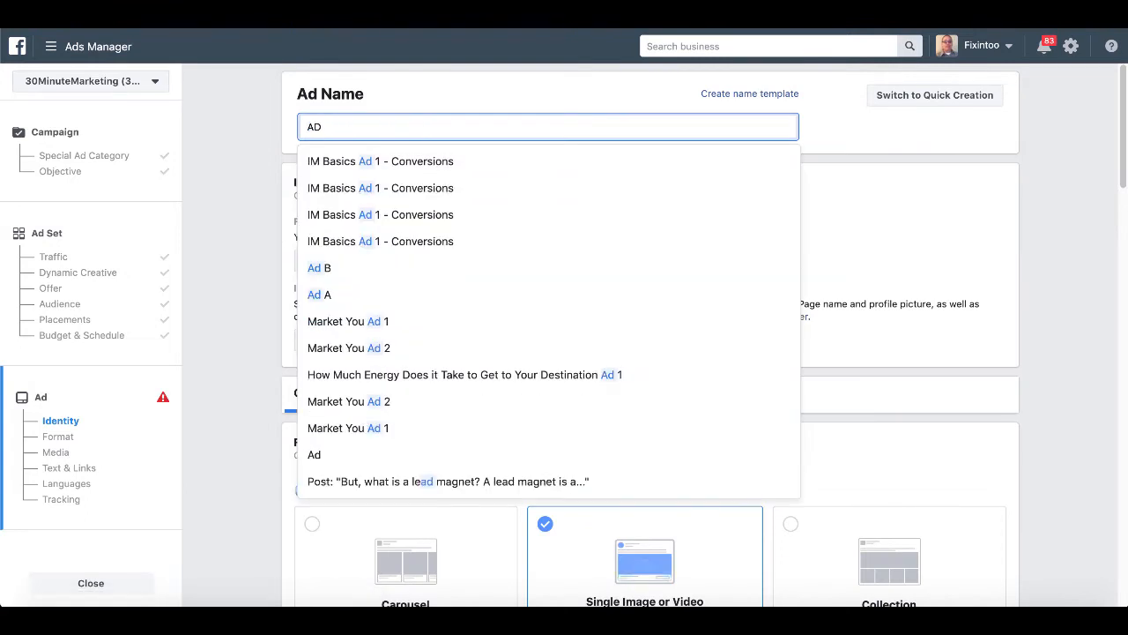
text(#1)
scroll(534, 277, down, 1)
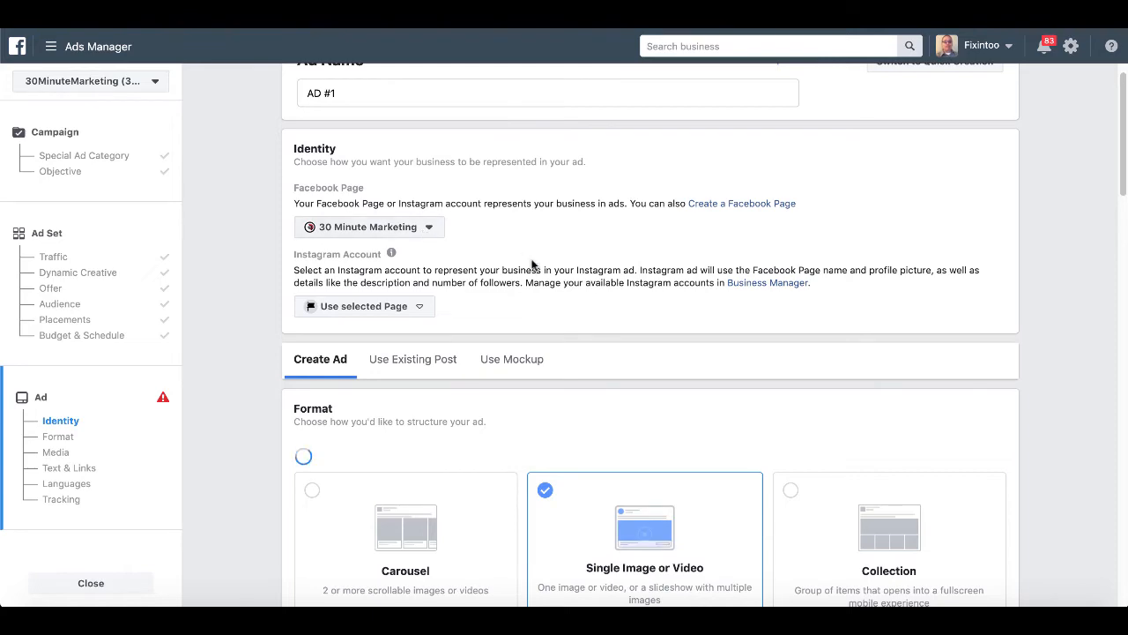
scroll(531, 265, down, 2)
scroll(532, 264, down, 3)
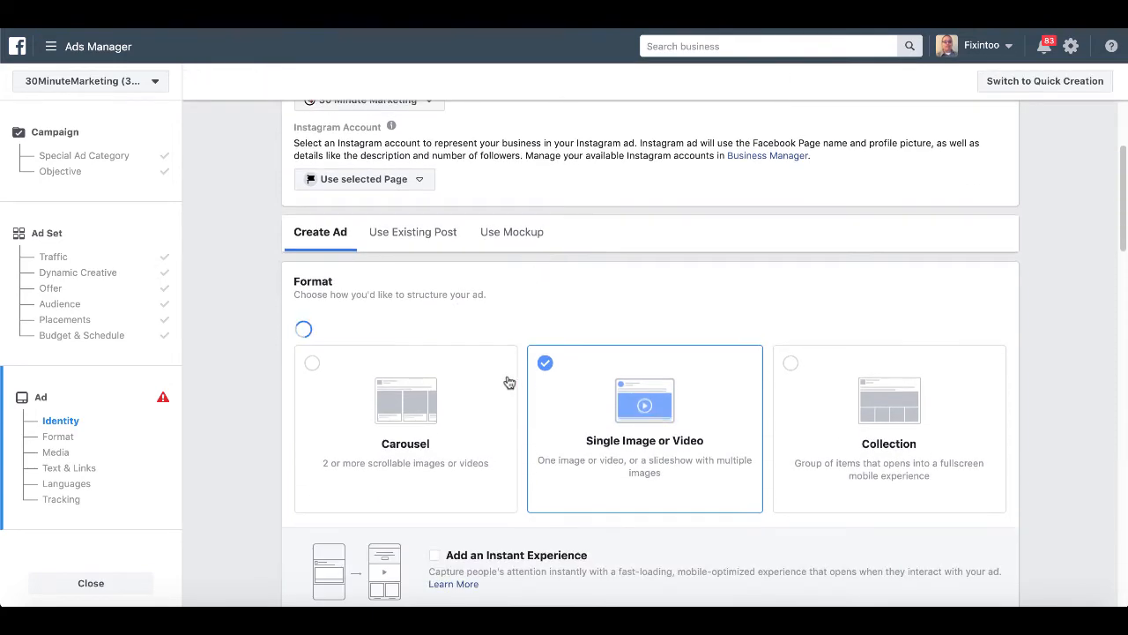
scroll(647, 379, down, 7)
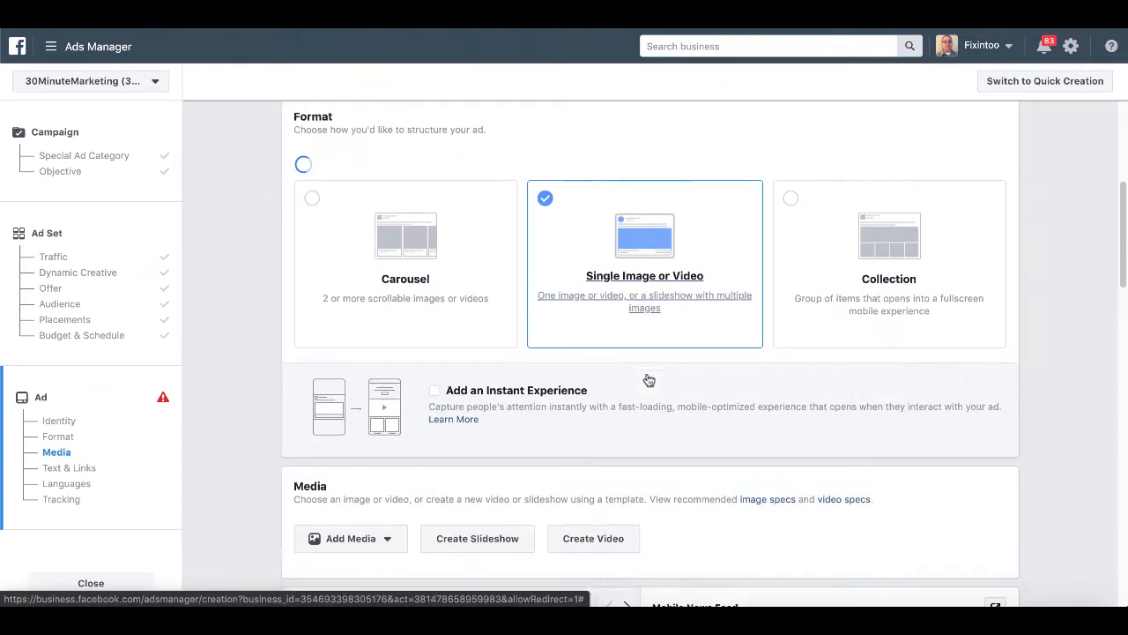
scroll(647, 379, down, 3)
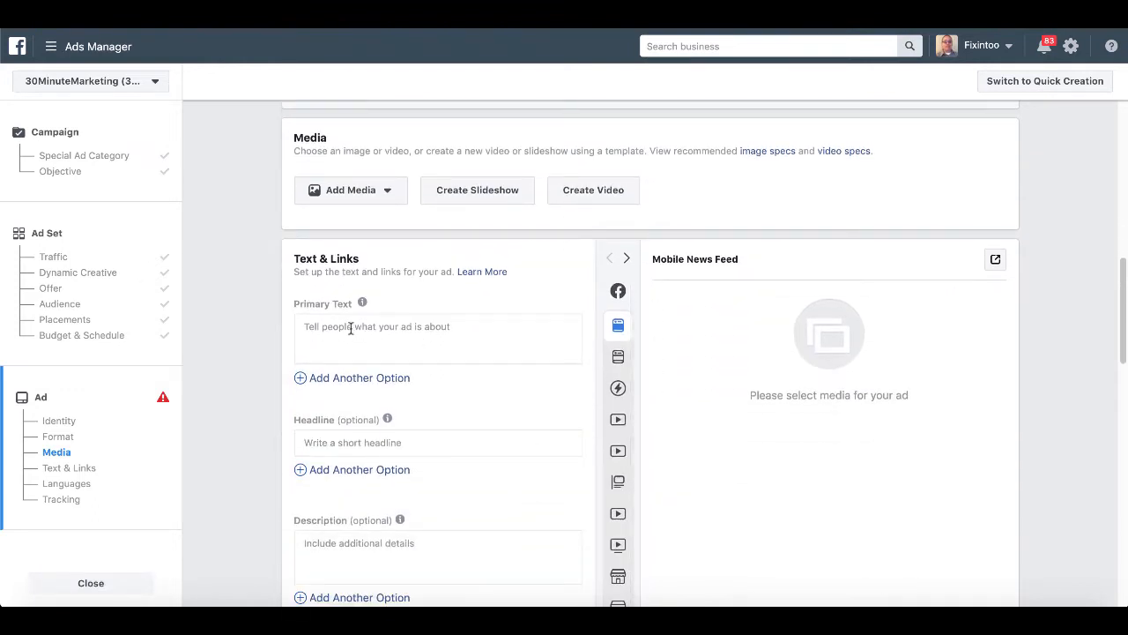
Paste the ad copy from the BBEdit notes into the Primary Text field.
key(super+Tab)
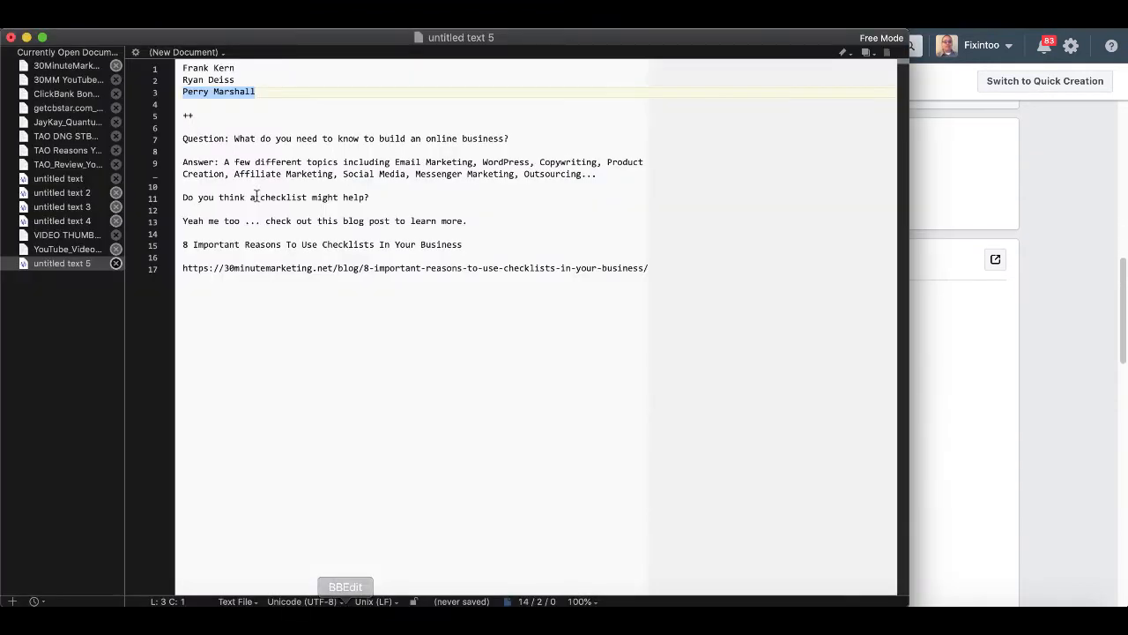
drag(181, 138, 472, 220)
key(ctrl+c)
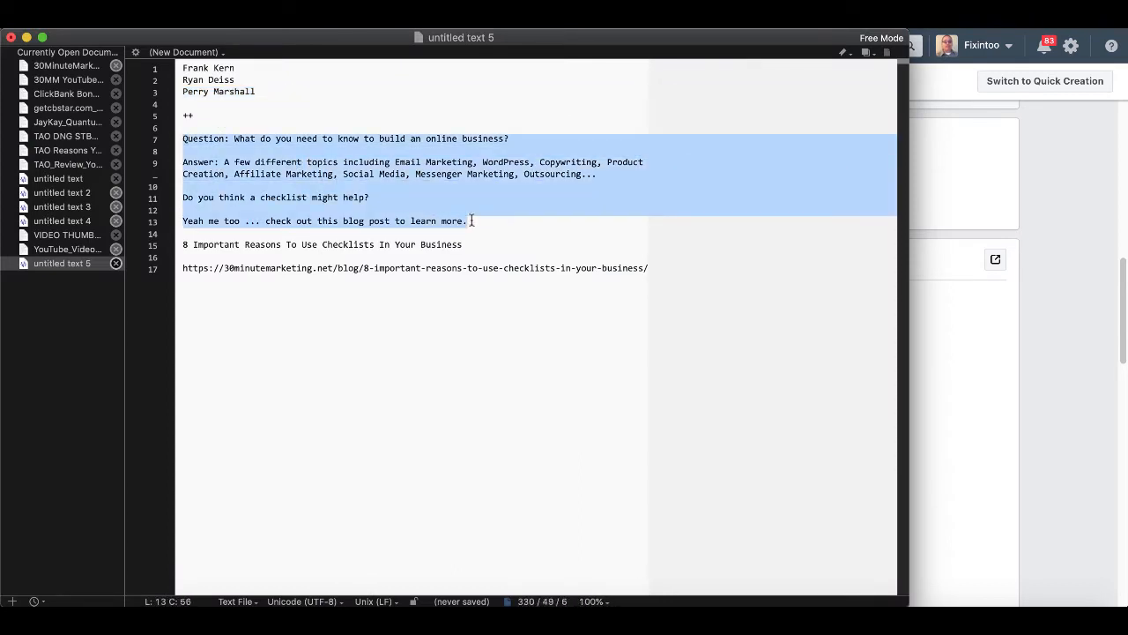
click(1051, 358)
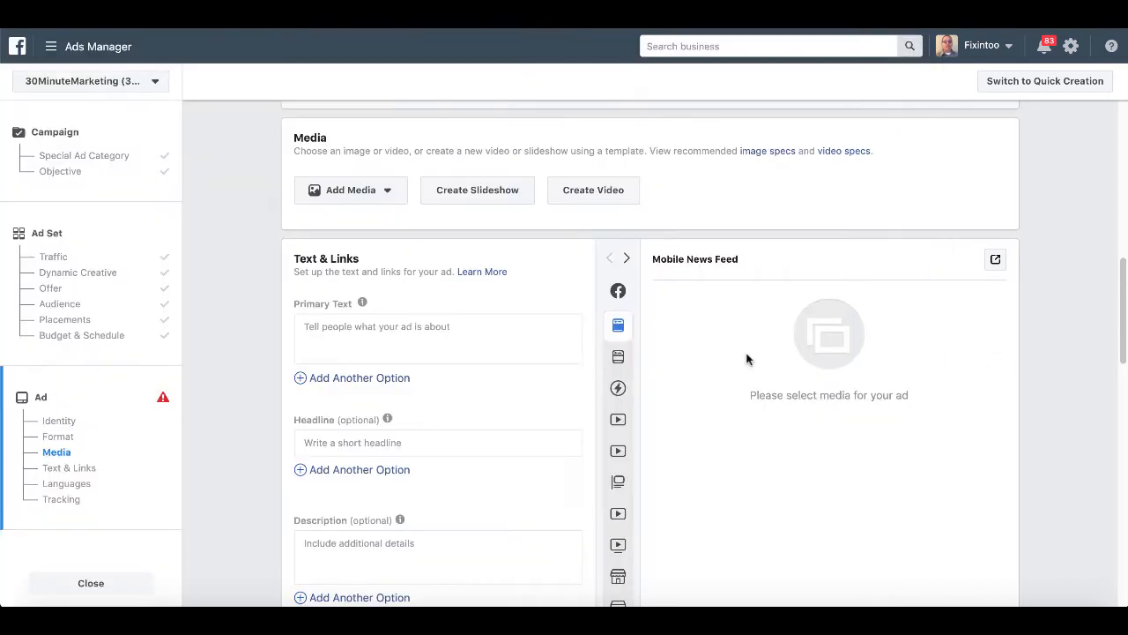
click(341, 337)
key(ctrl+v)
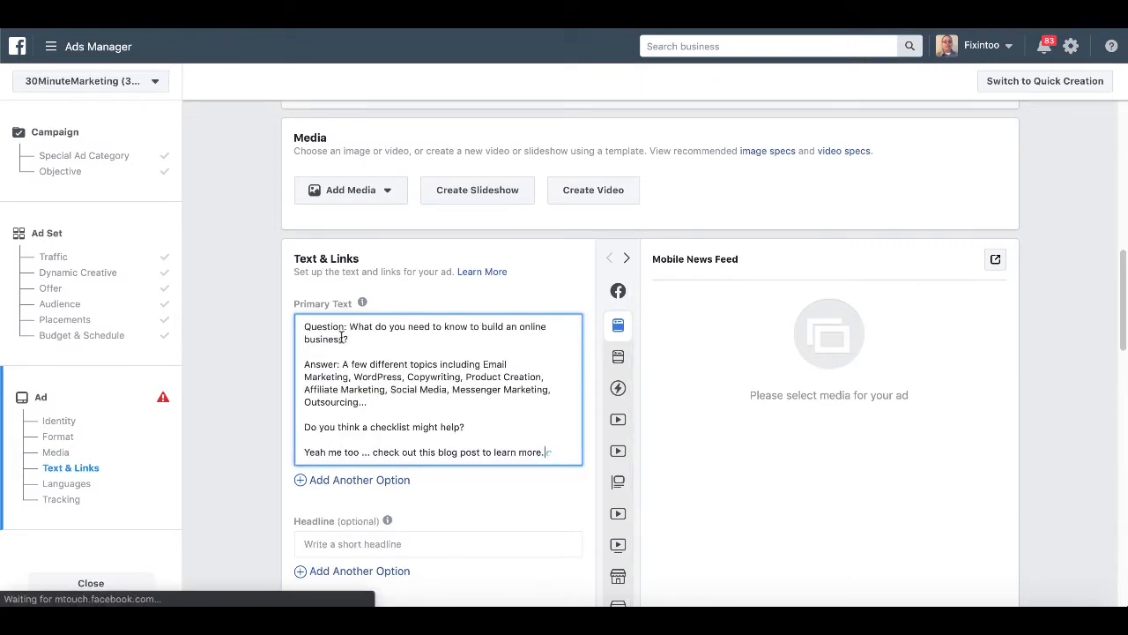
Copy the blog post title from the notes for the Headline field.
scroll(453, 365, down, 2)
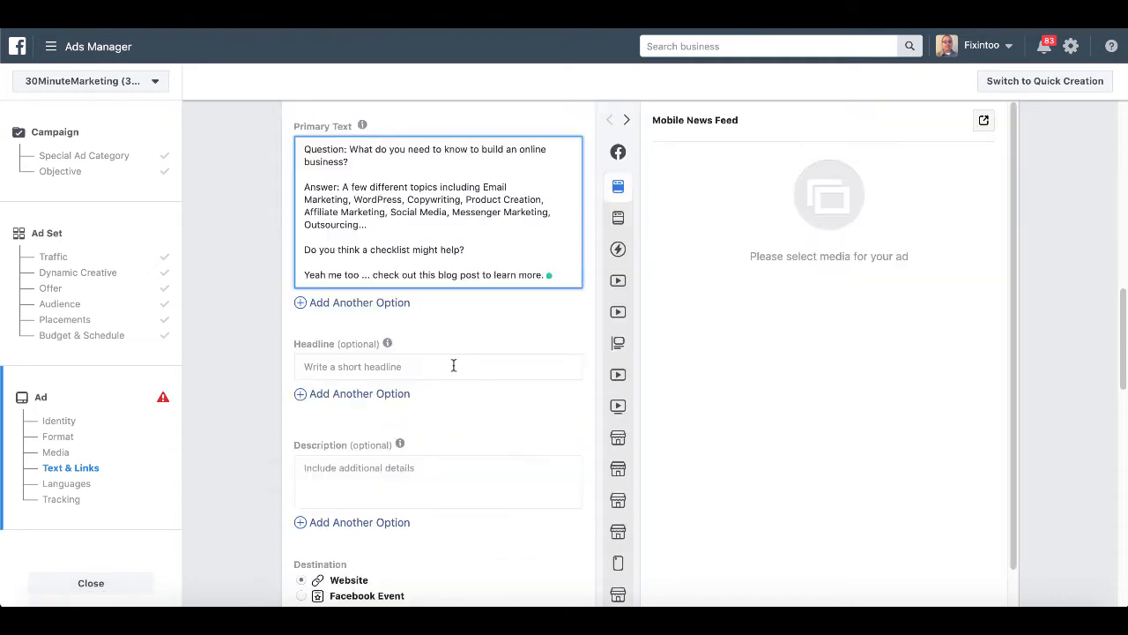
click(341, 363)
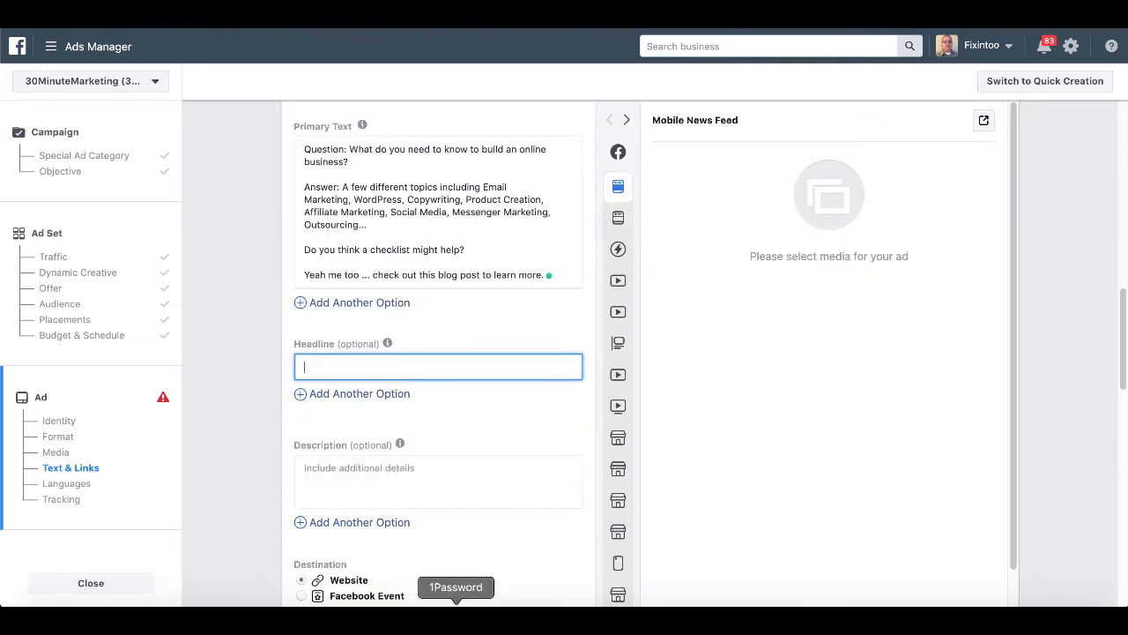
click(345, 617)
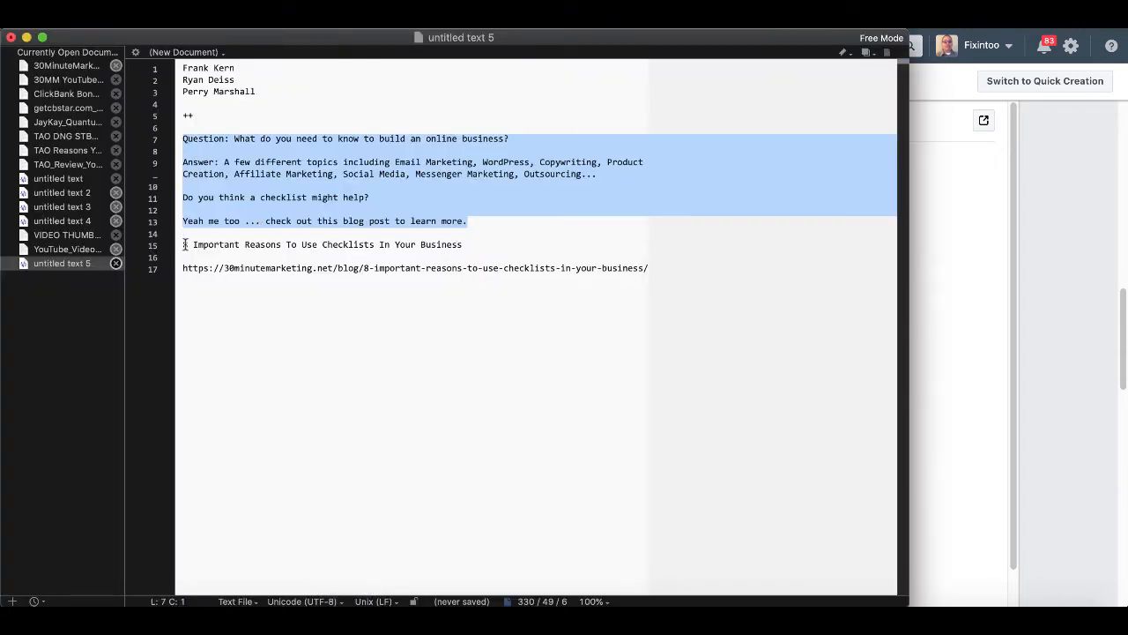
drag(186, 245, 457, 250)
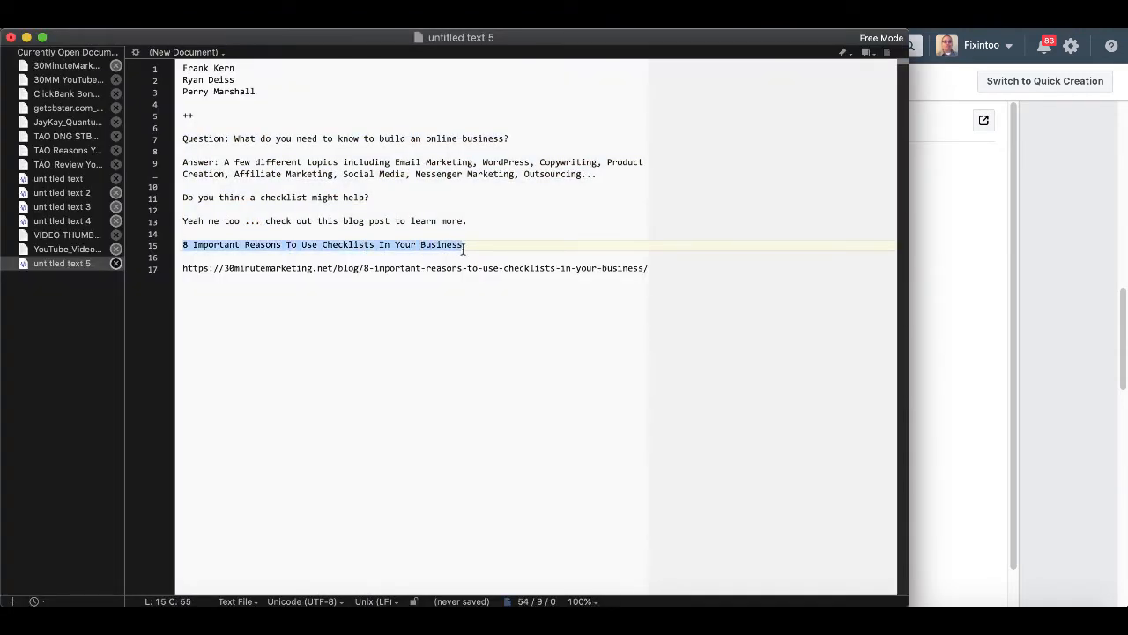
click(1049, 275)
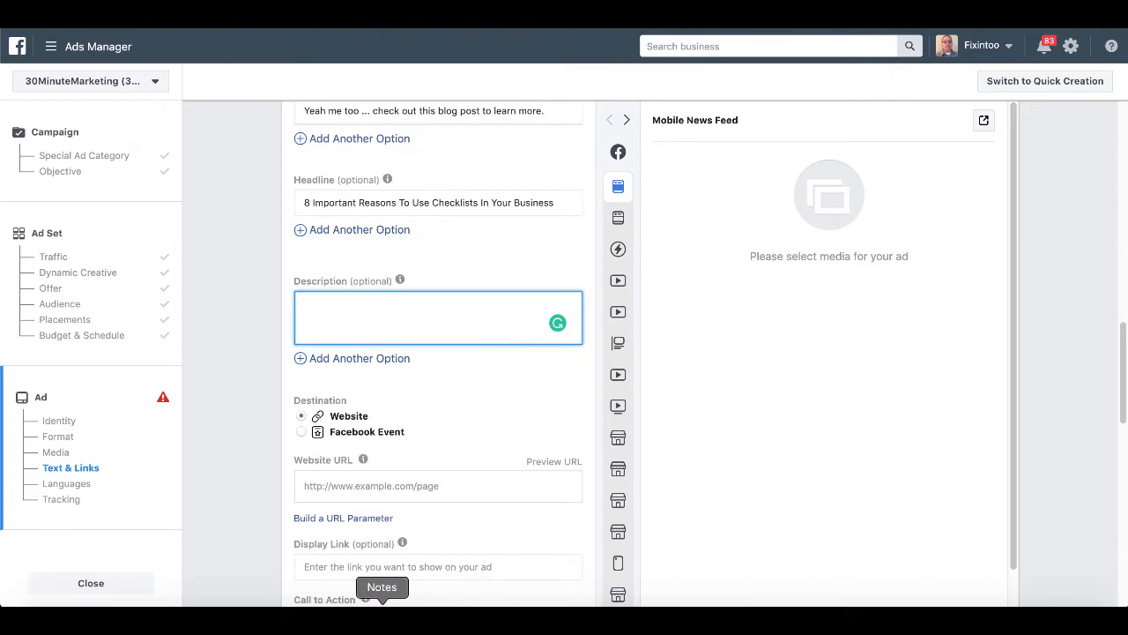
Paste the blog post URL into the Website URL field.
click(345, 617)
drag(182, 268, 650, 268)
key(super+c)
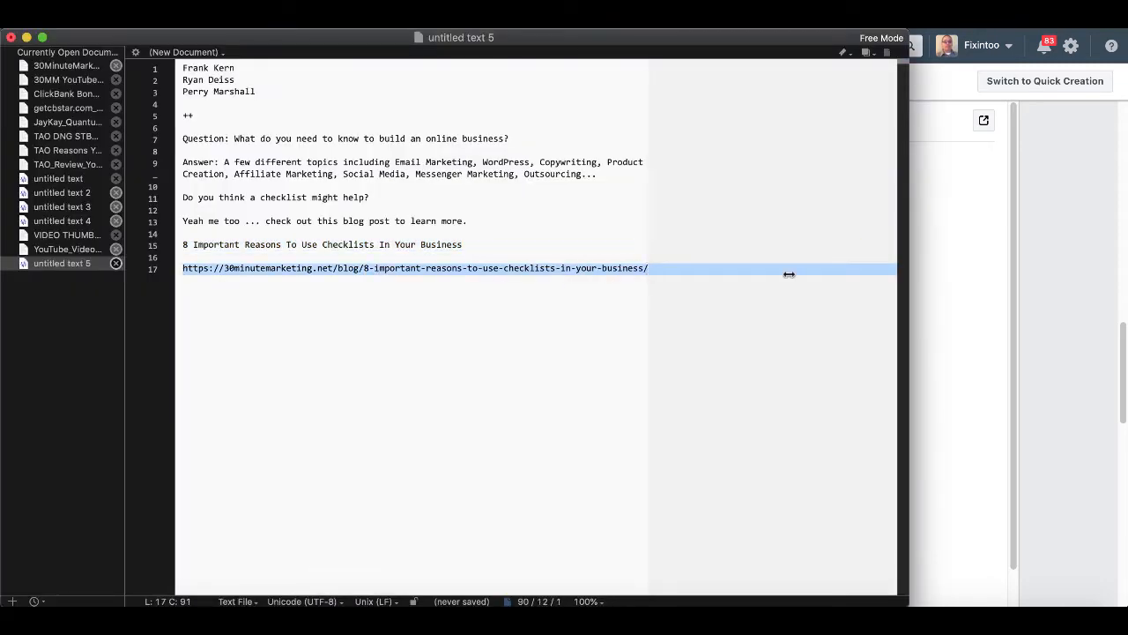
click(1070, 323)
click(349, 485)
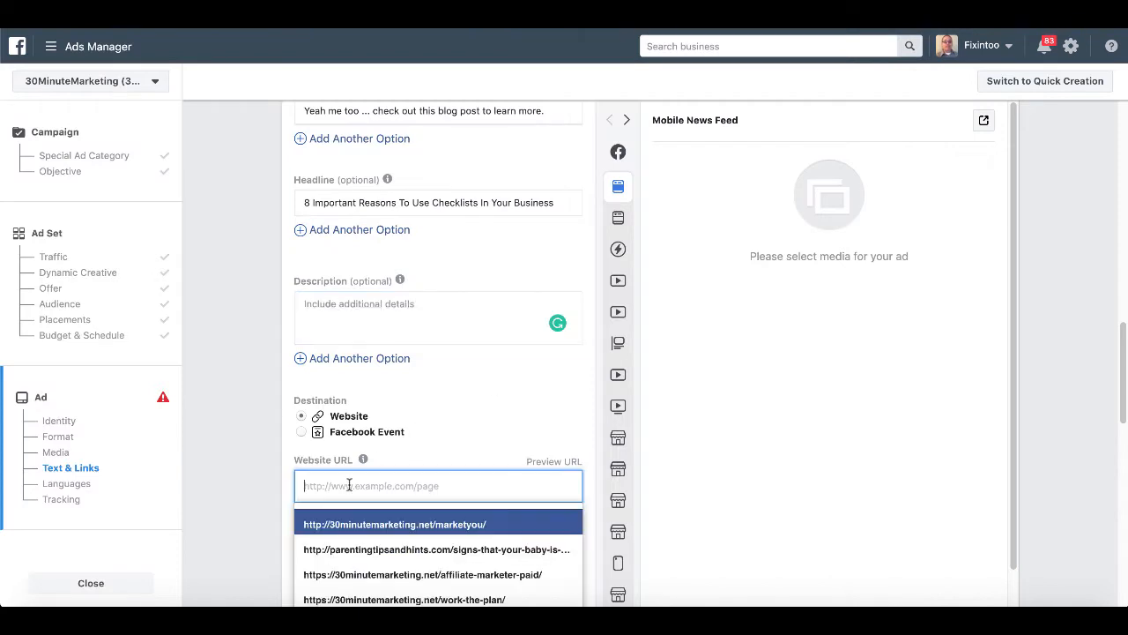
key(super+v)
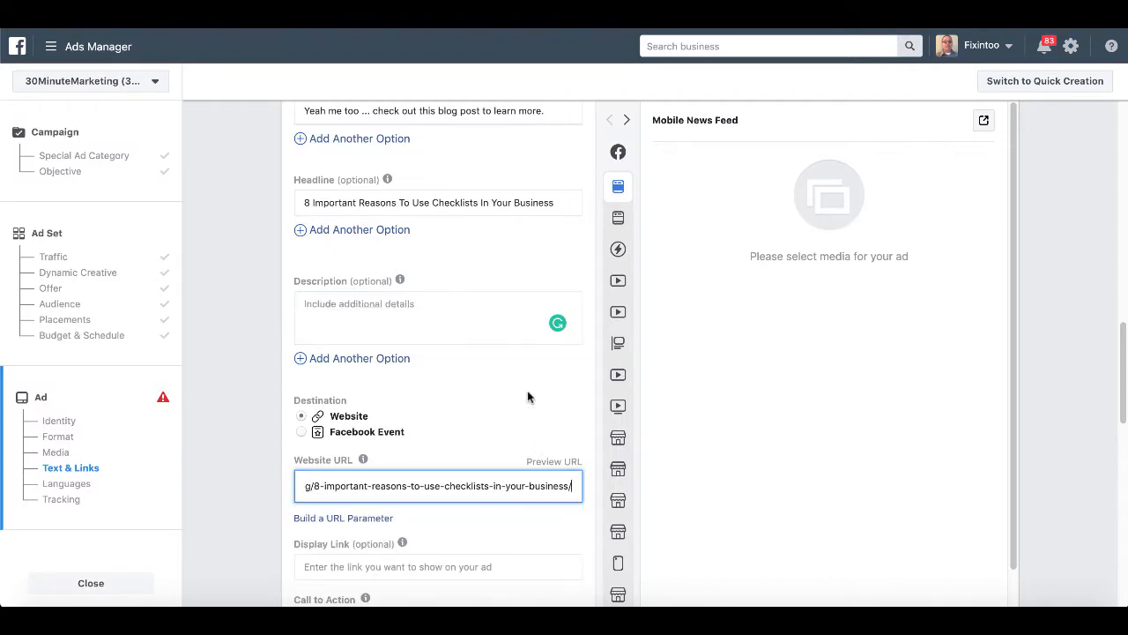
scroll(527, 396, up, 5)
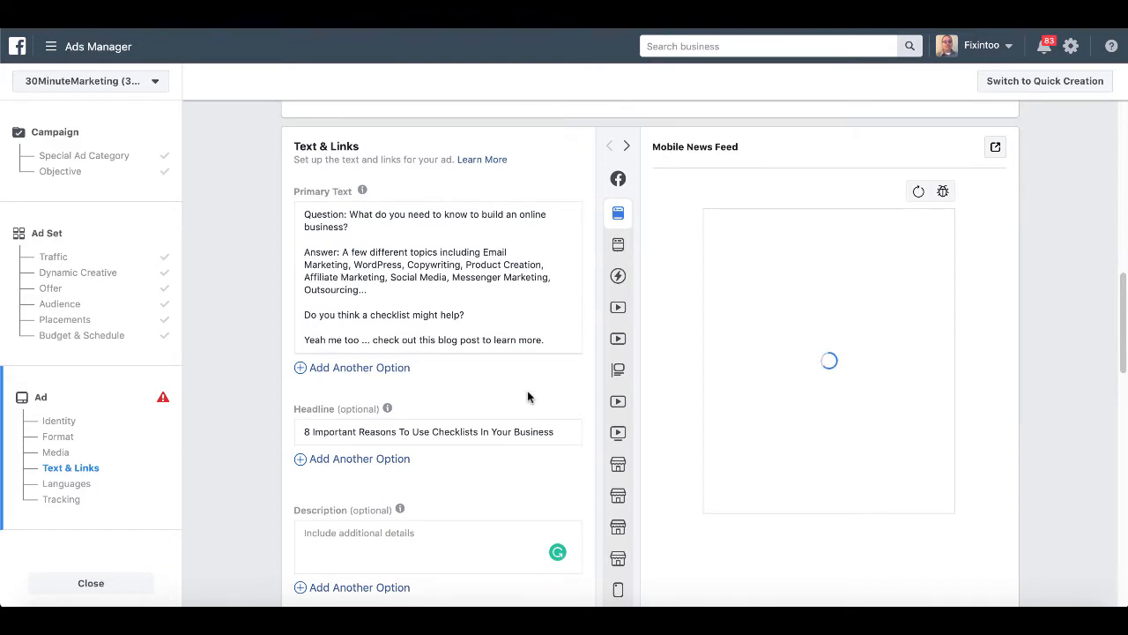
scroll(527, 397, up, 4)
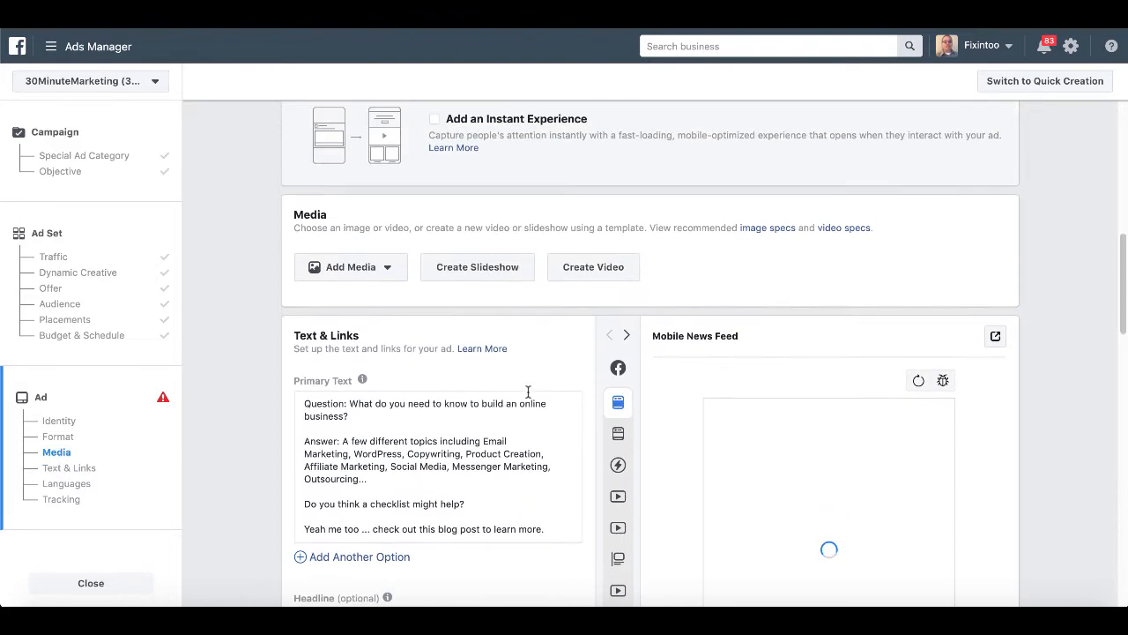
Upload checklist-1266989_1280.png from Downloads and use it as AD #1's image.
click(382, 268)
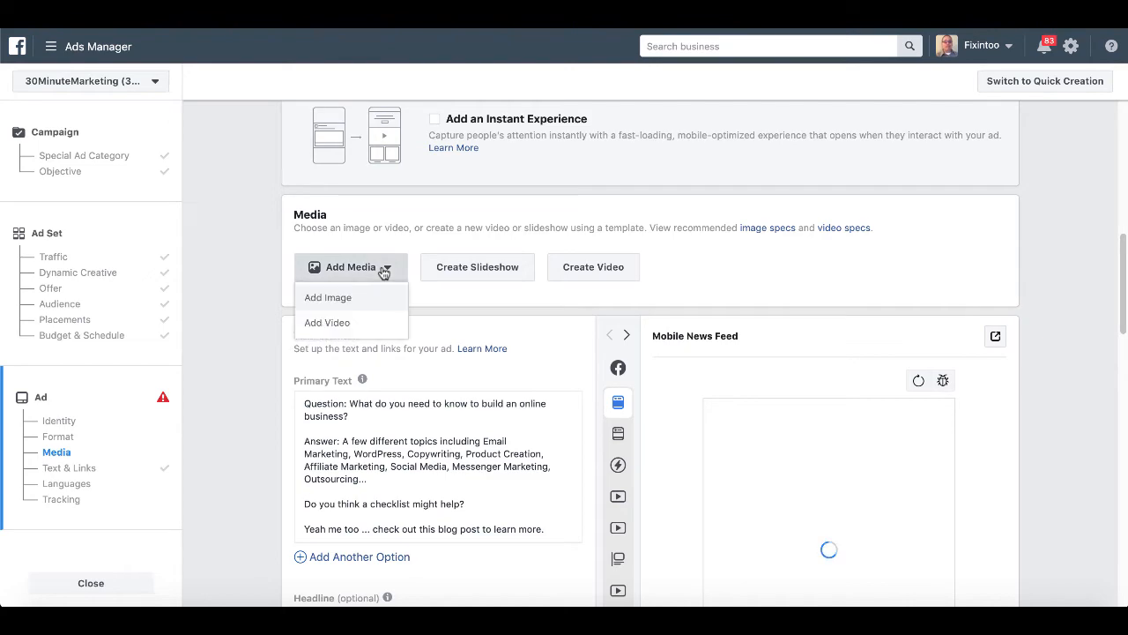
click(337, 300)
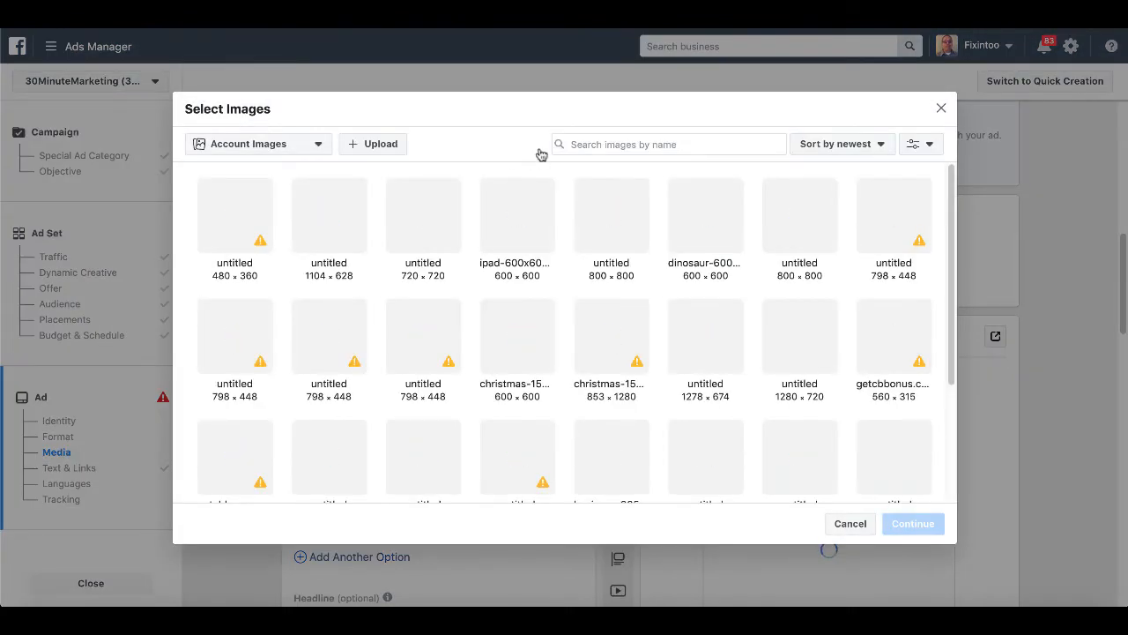
click(380, 146)
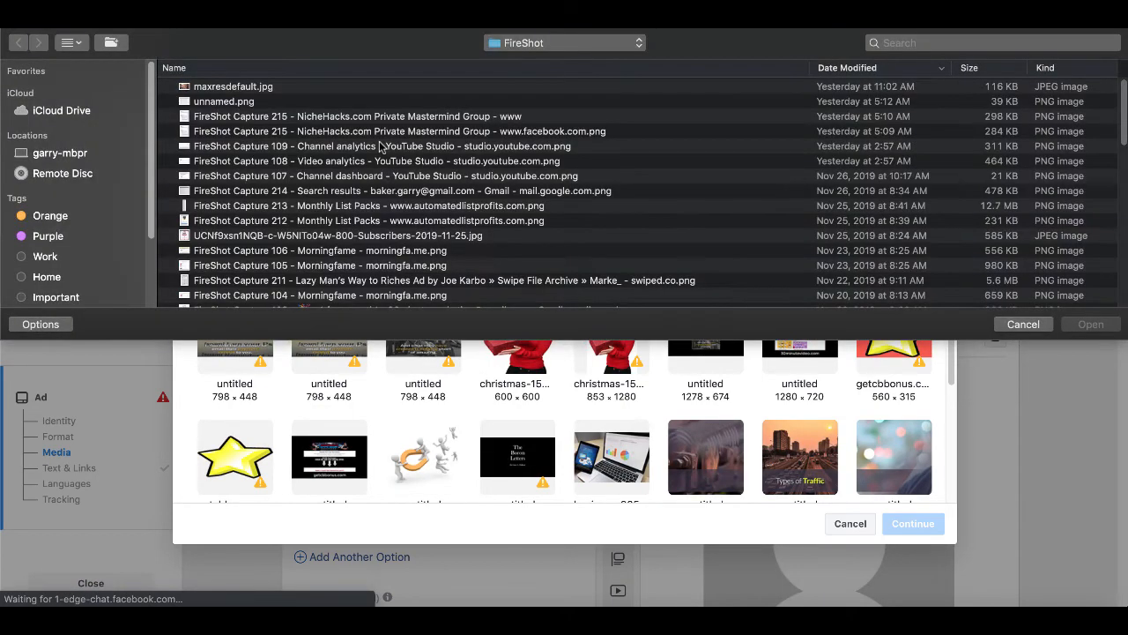
click(548, 46)
click(547, 61)
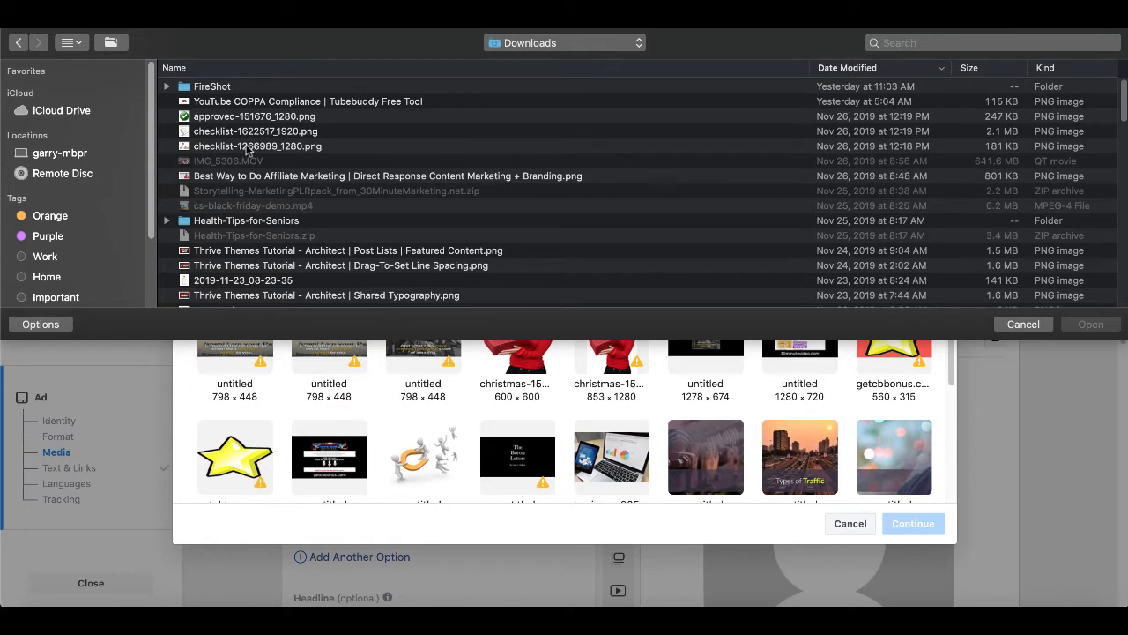
click(248, 147)
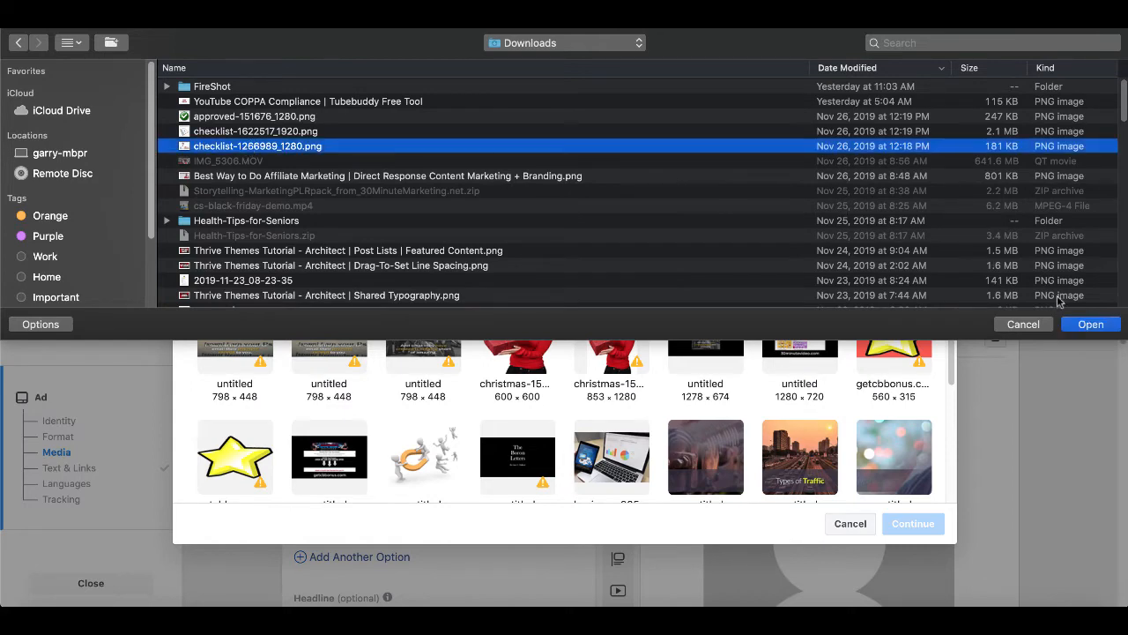
click(1089, 324)
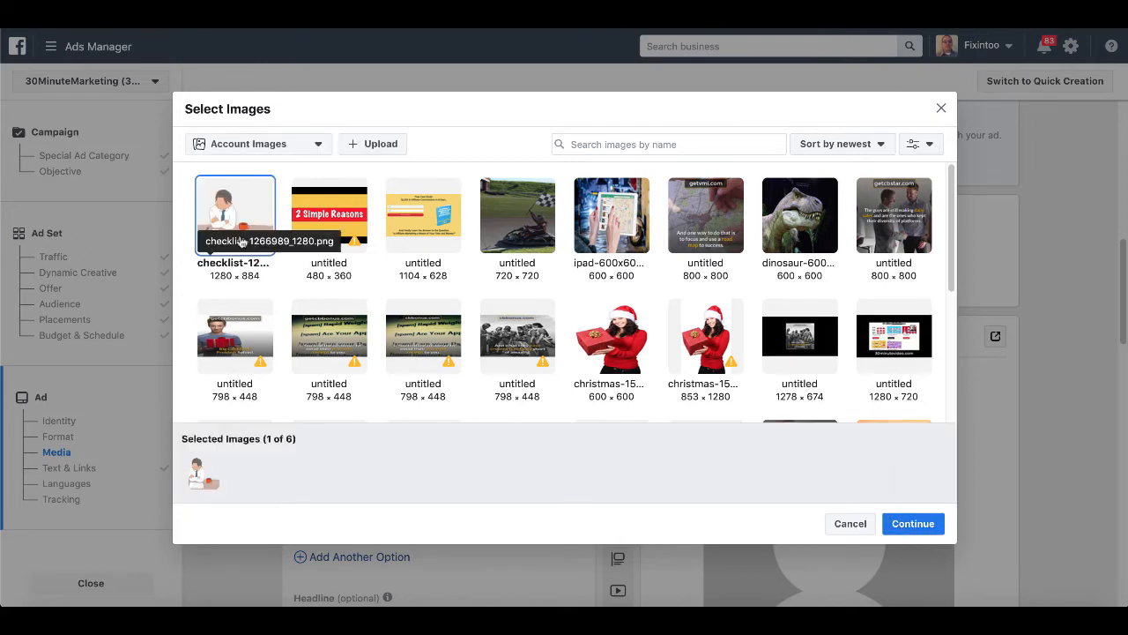
click(908, 522)
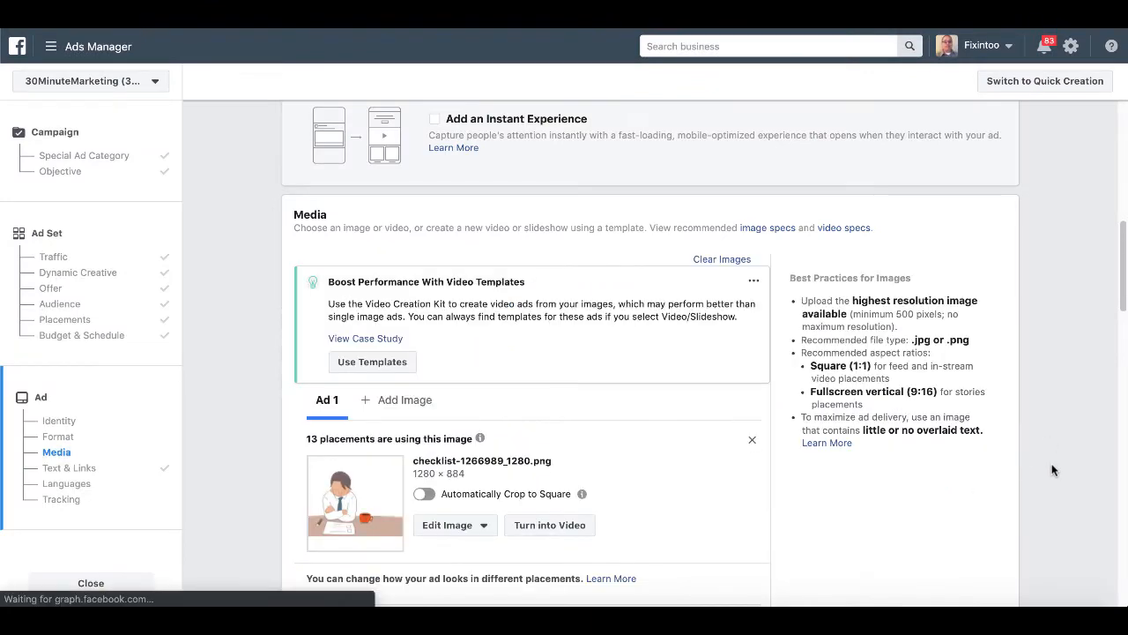
Trim 'In Your Business' so the headline reads '8 Important Reasons To Use Checklists'.
scroll(1051, 470, down, 3)
scroll(1051, 469, down, 5)
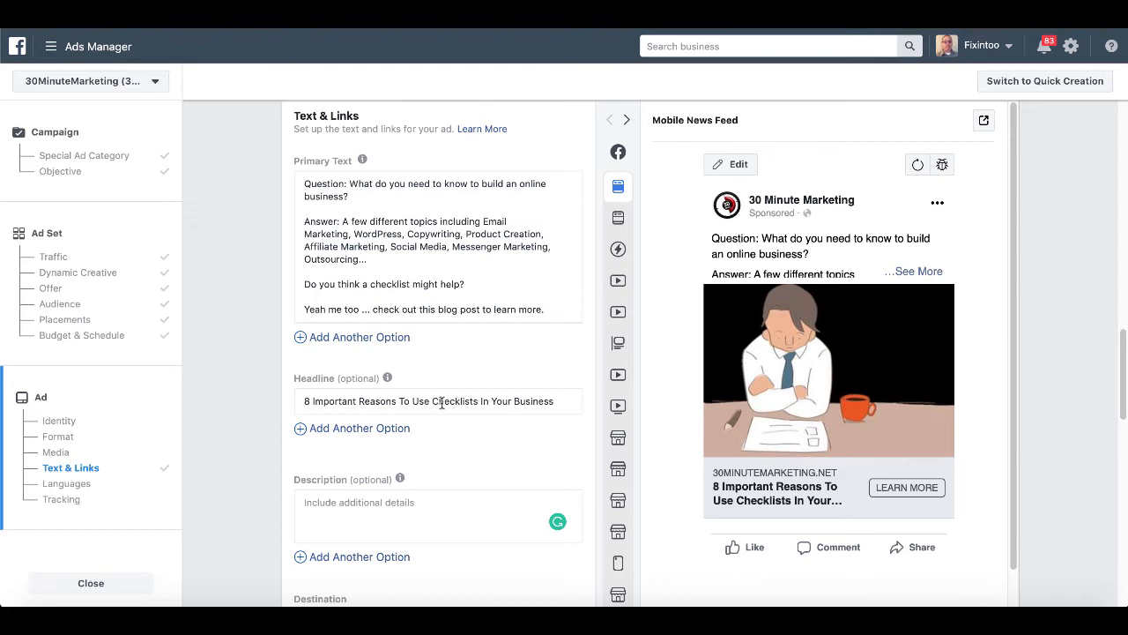
click(555, 404)
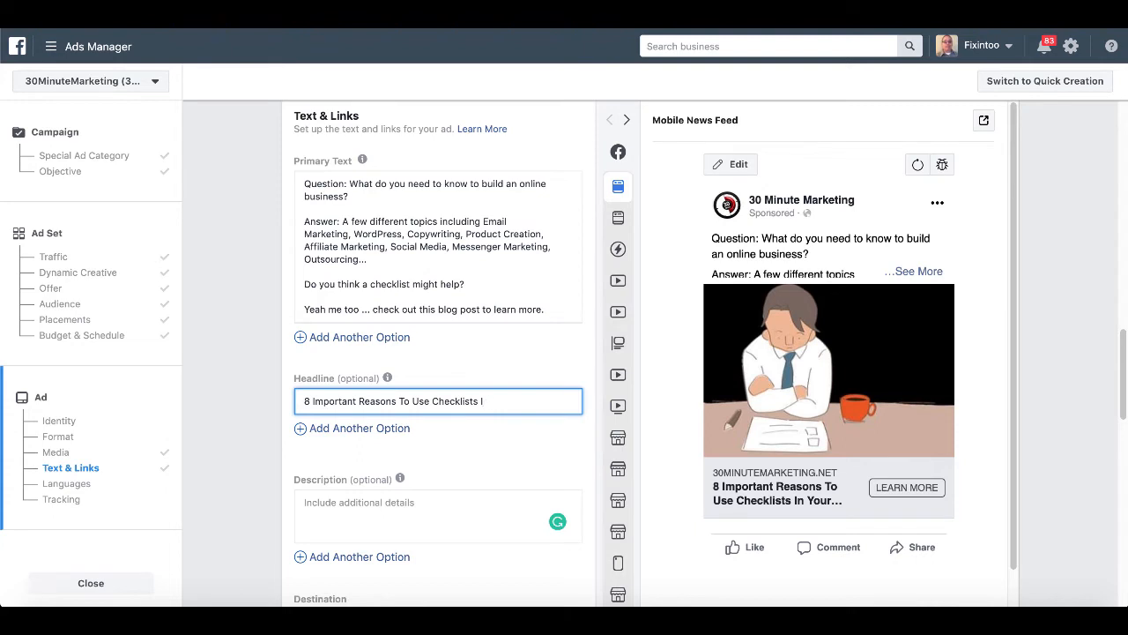
click(541, 449)
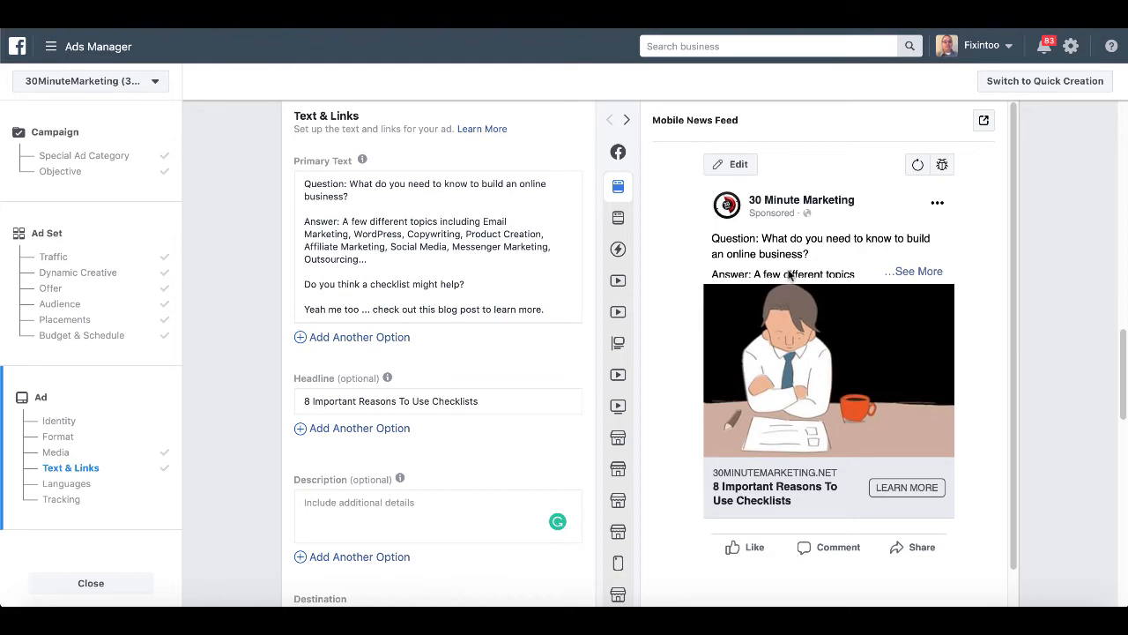
scroll(546, 494, down, 5)
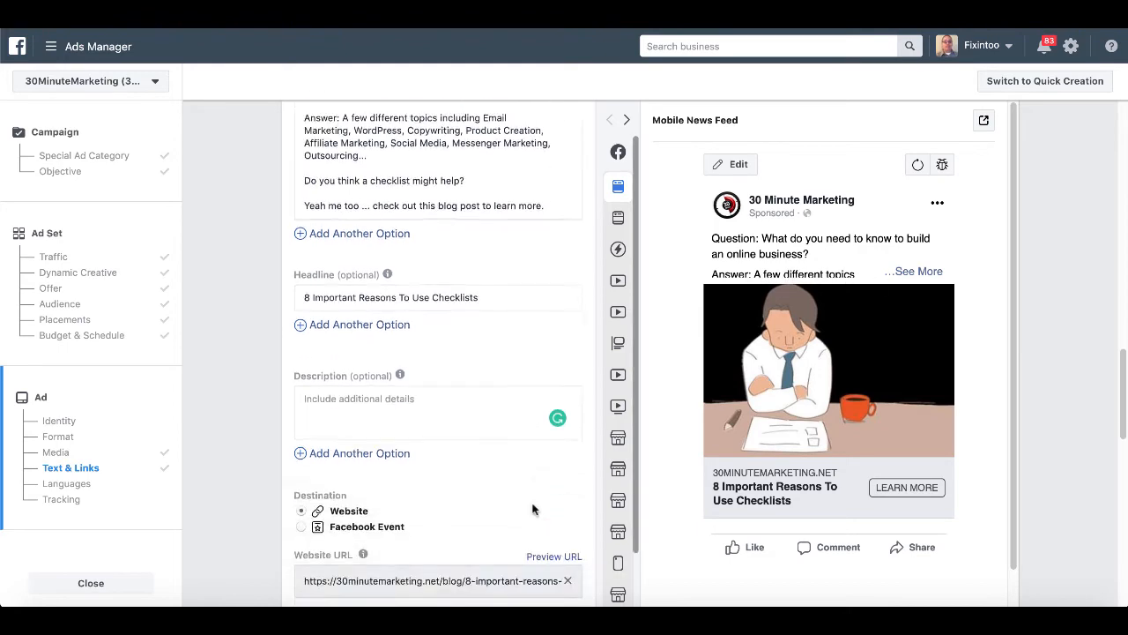
Preview the ad in the desktop and mobile news feeds.
scroll(533, 510, up, 4)
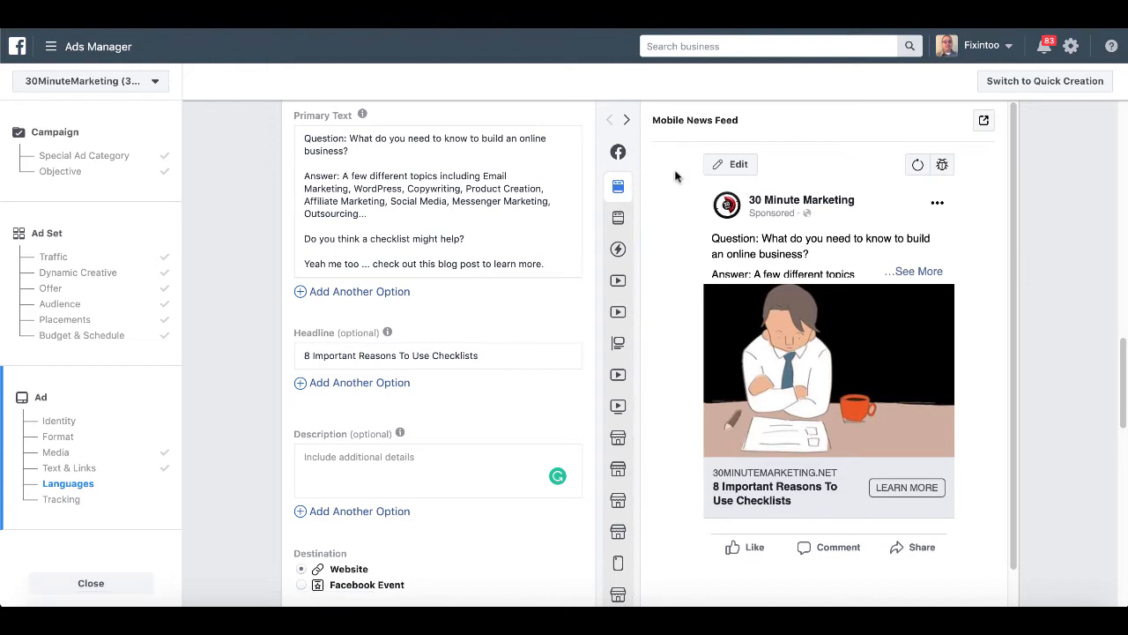
click(622, 220)
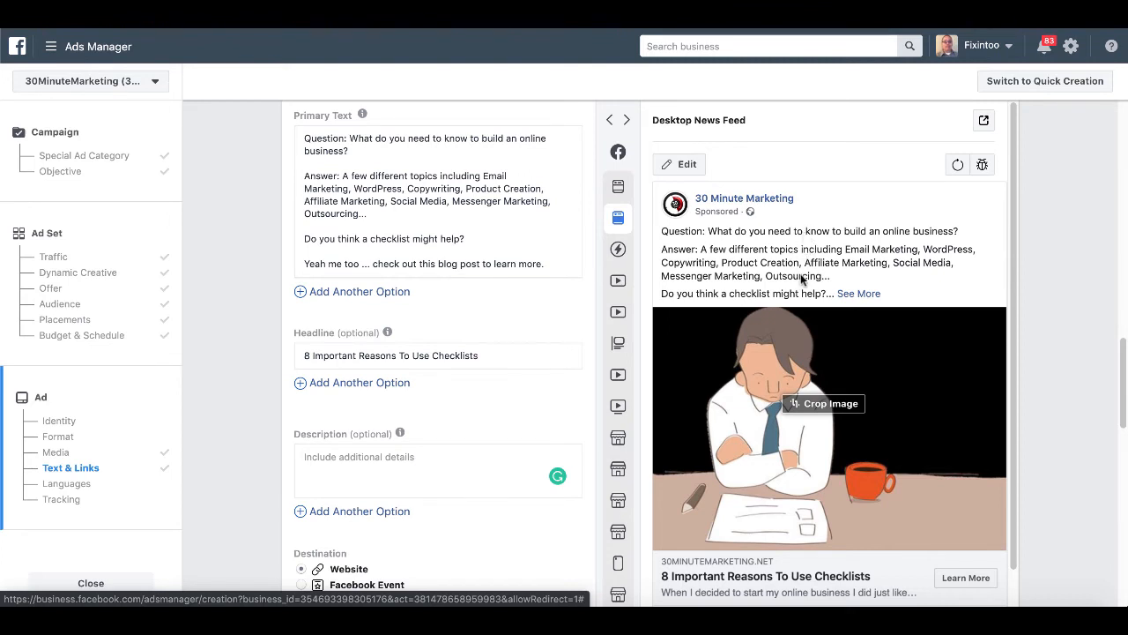
scroll(868, 374, down, 1)
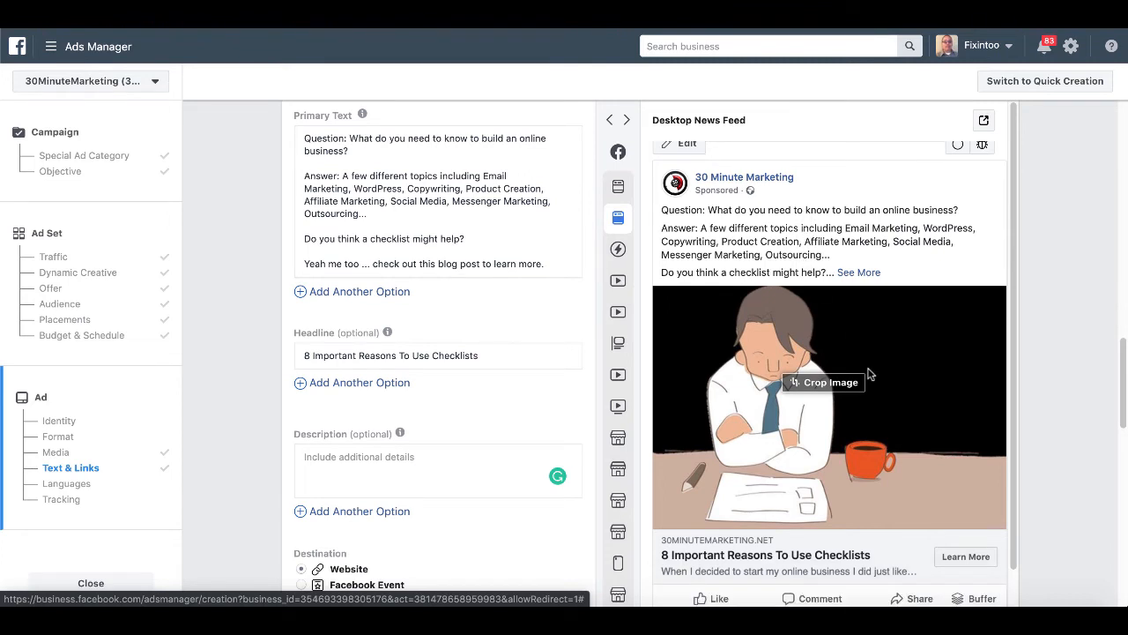
scroll(623, 201, up, 1)
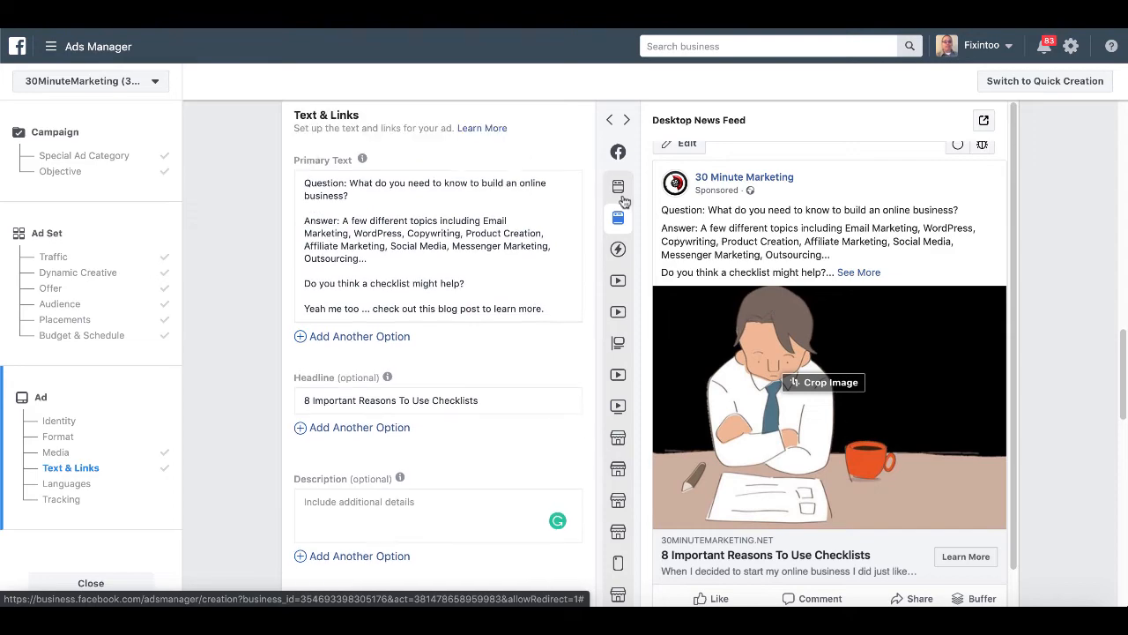
scroll(624, 201, up, 1)
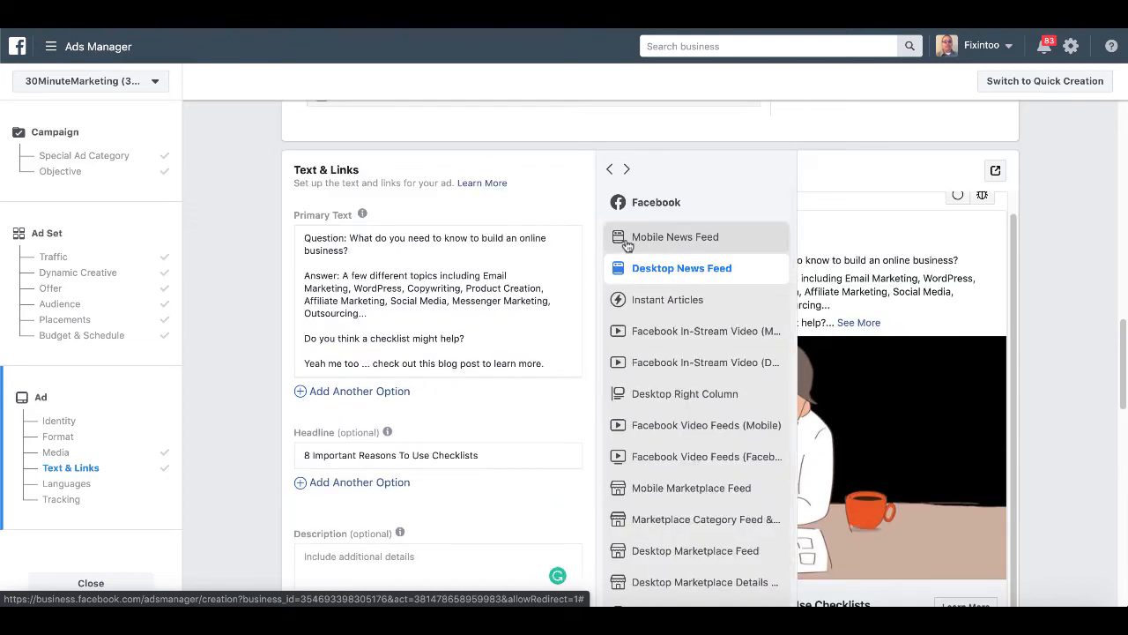
click(627, 243)
Leave tracking on the Facebook Pixel and confirm the ad.
scroll(1012, 300, down, 4)
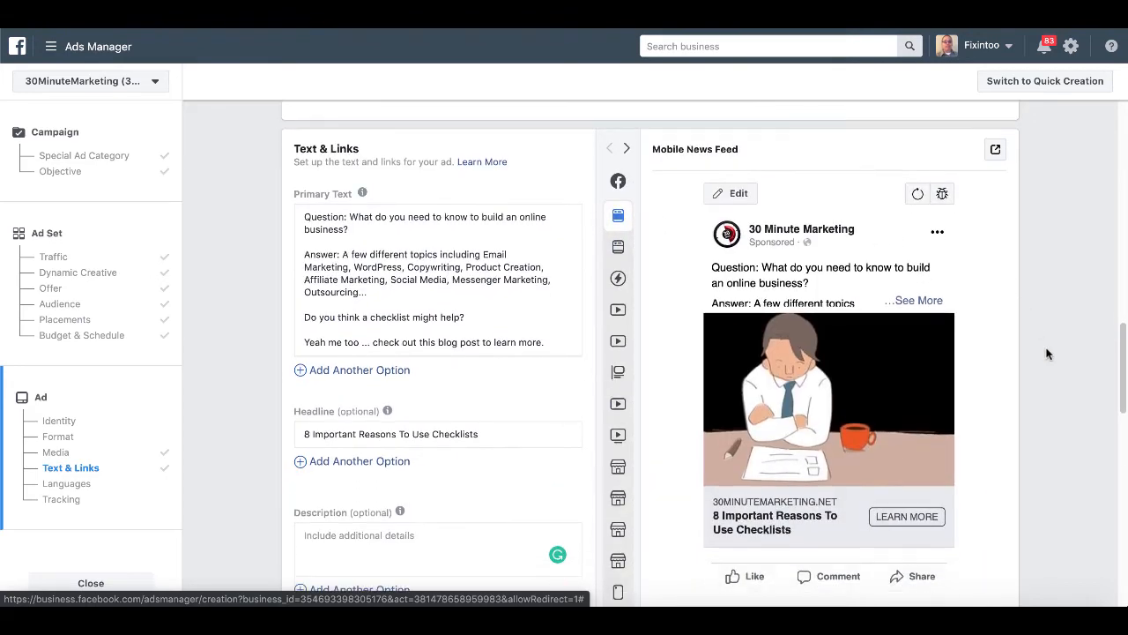
scroll(1047, 354, down, 5)
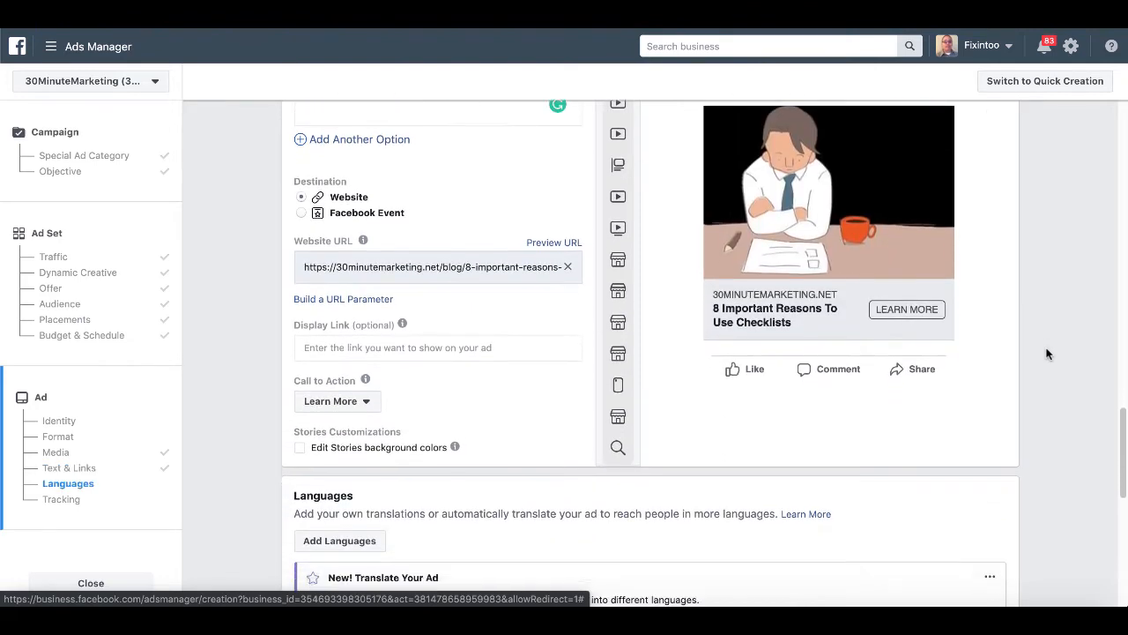
scroll(1048, 353, down, 2)
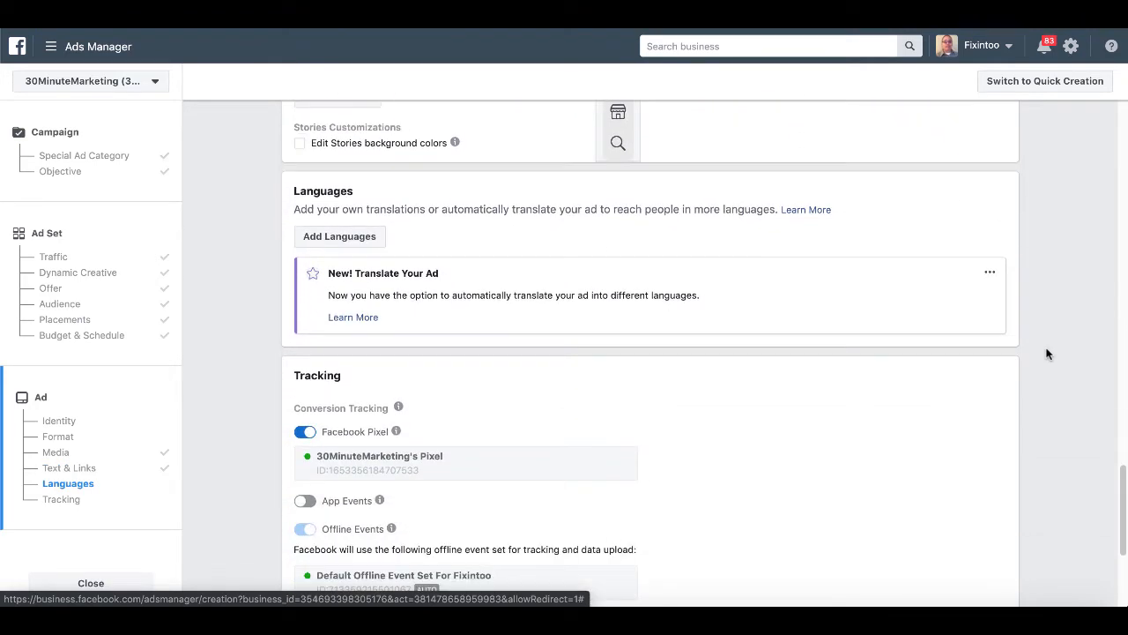
scroll(1047, 354, down, 3)
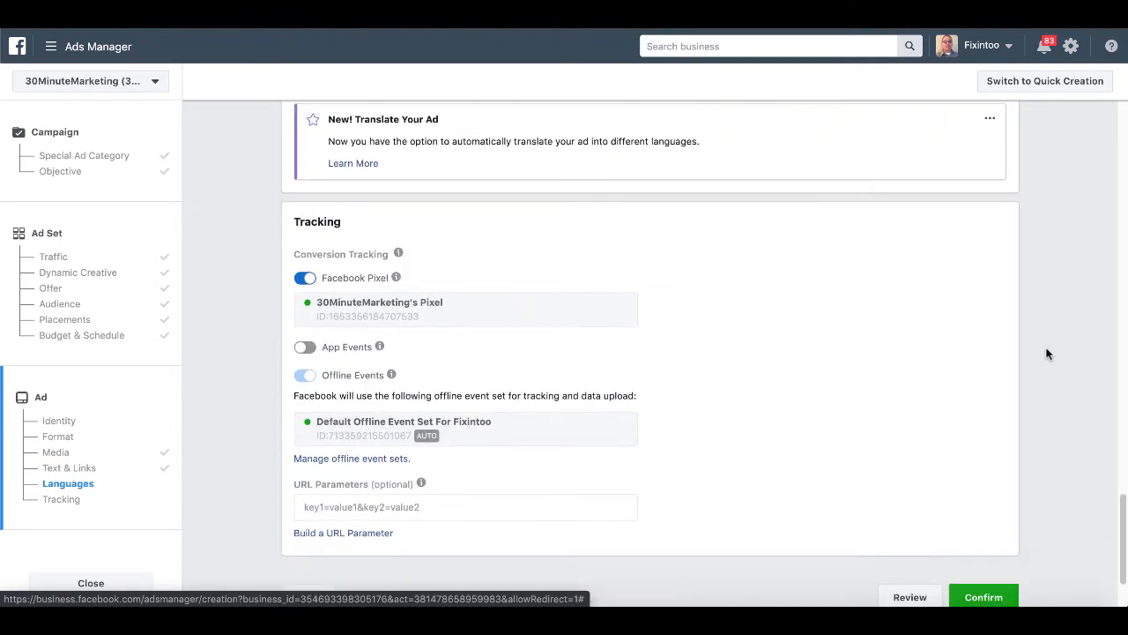
scroll(1048, 353, down, 1)
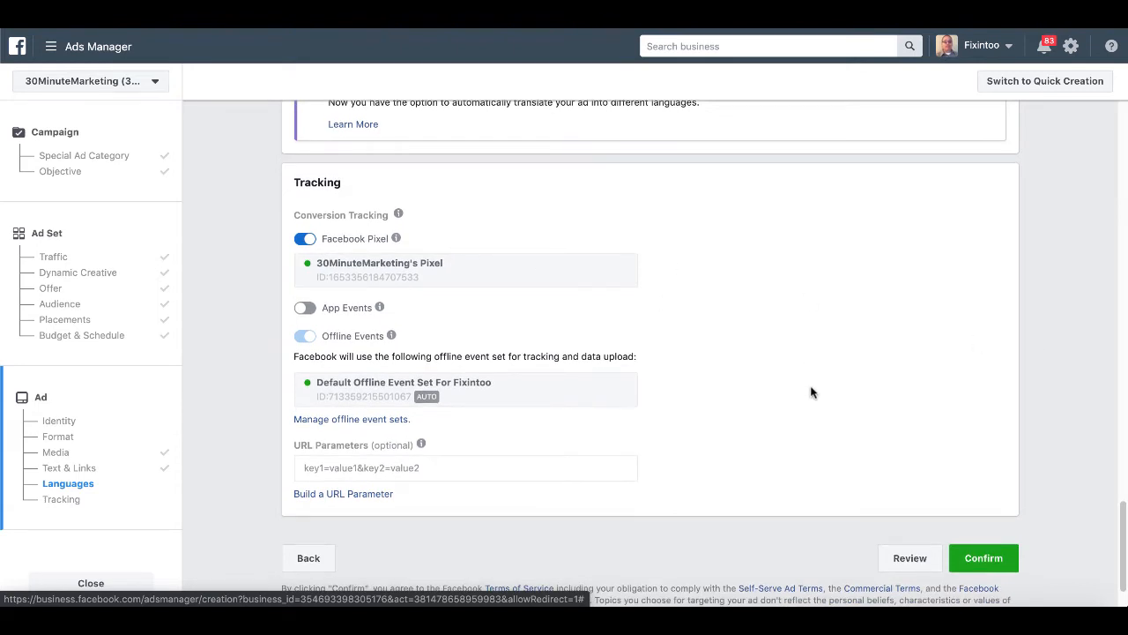
scroll(797, 420, down, 1)
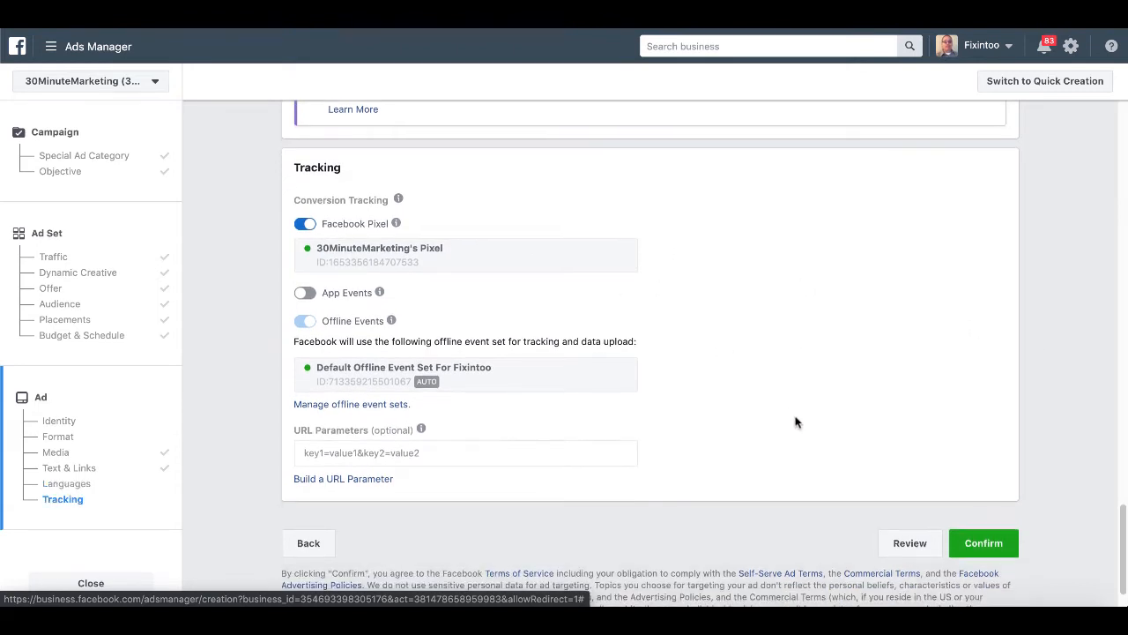
click(985, 550)
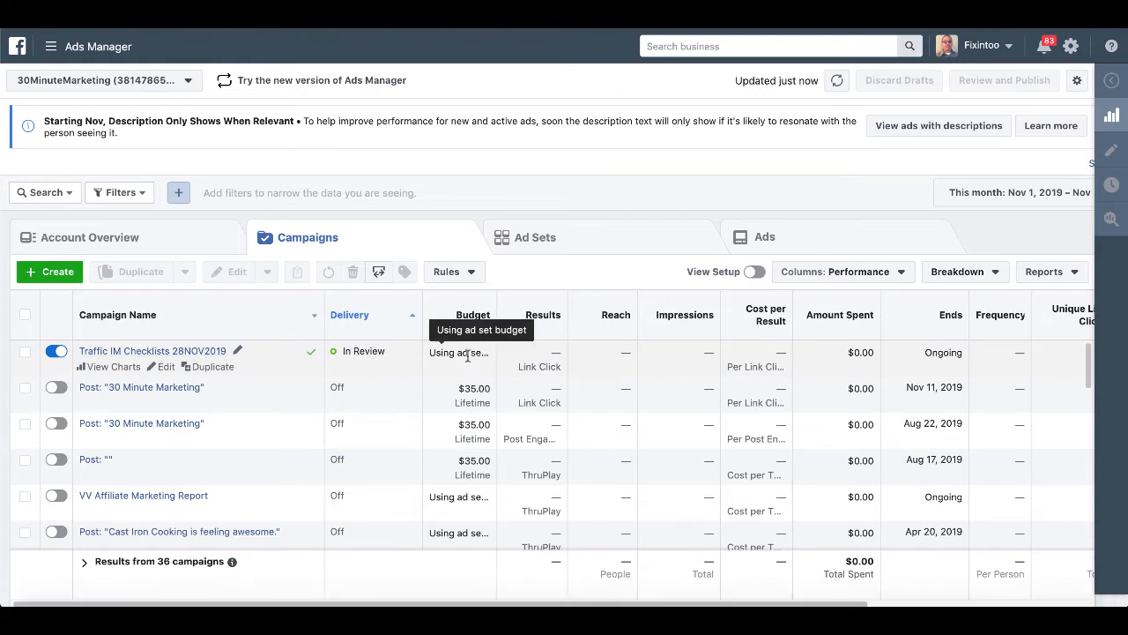
Filter to the Traffic IM Checklists 28NOV2019 campaign's ad set and list its ads.
click(589, 249)
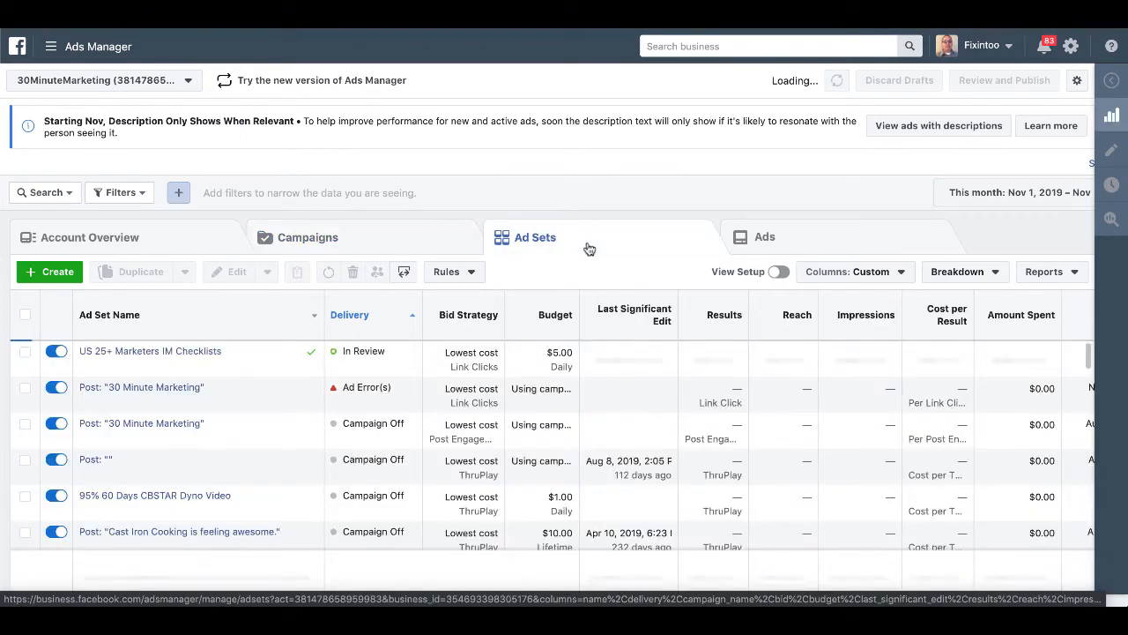
click(374, 248)
click(25, 351)
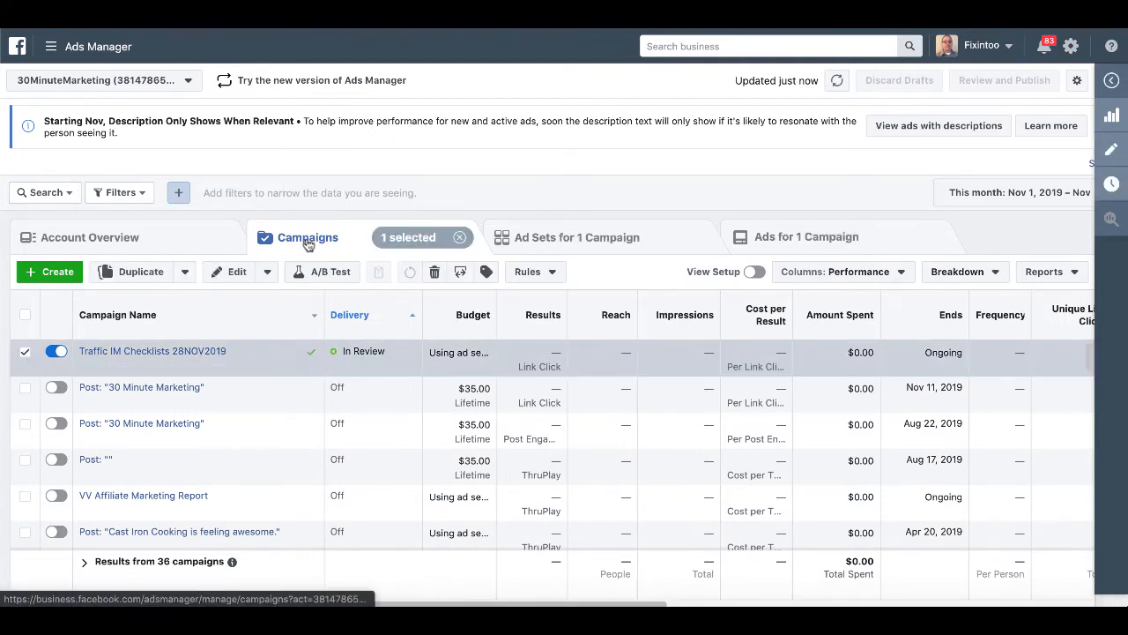
click(569, 238)
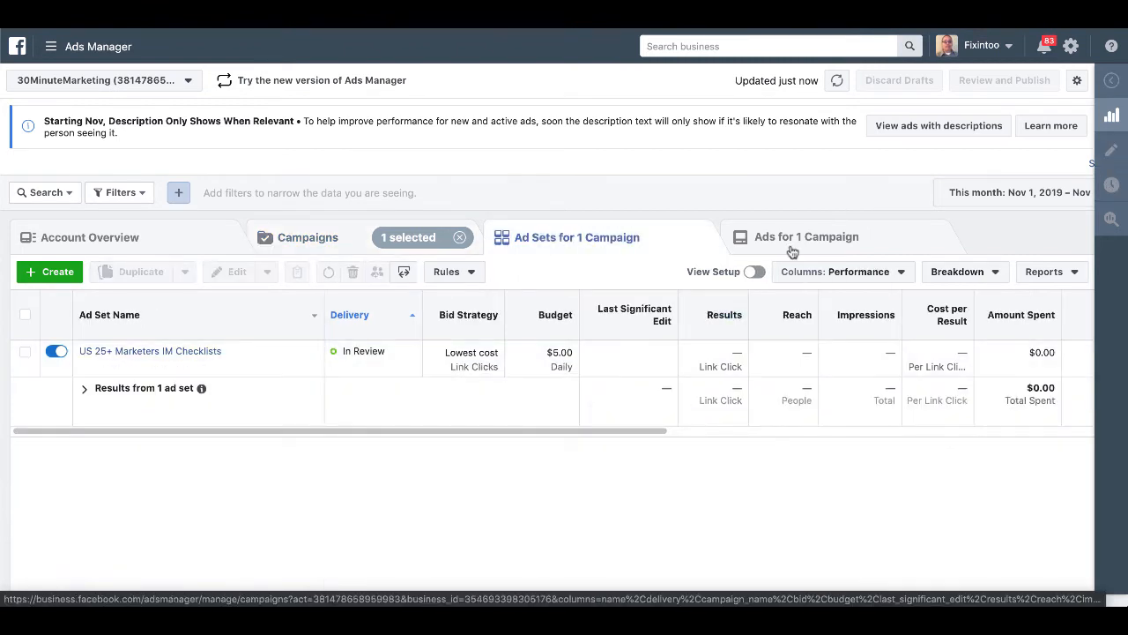
click(27, 356)
click(866, 239)
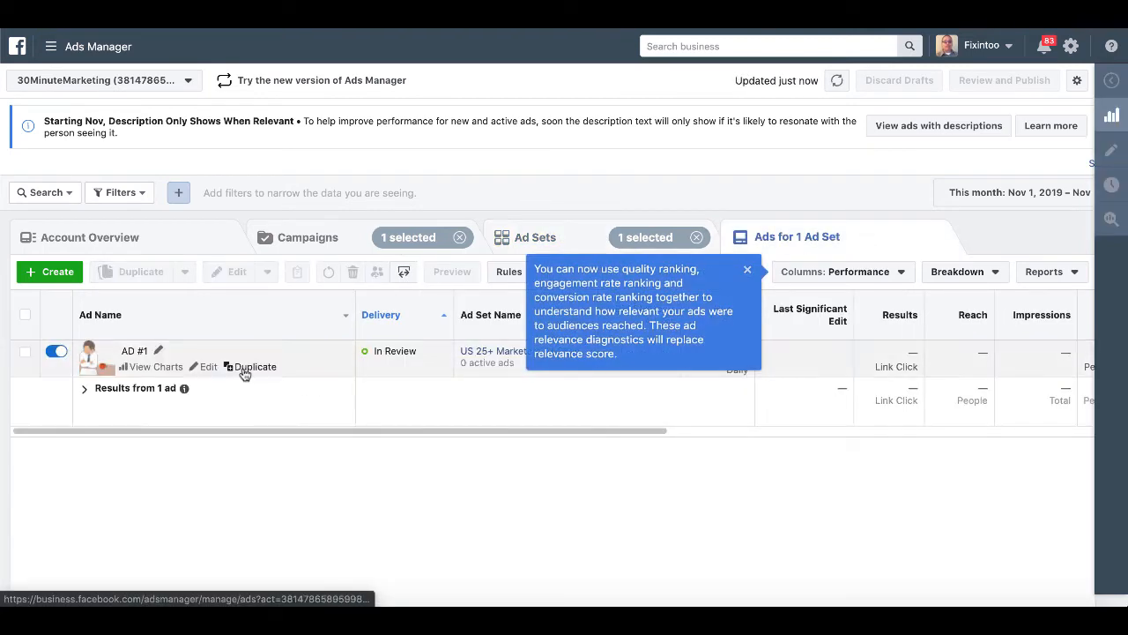
Duplicate AD #1 into its original campaign and name the copy 'AD #2'.
click(252, 367)
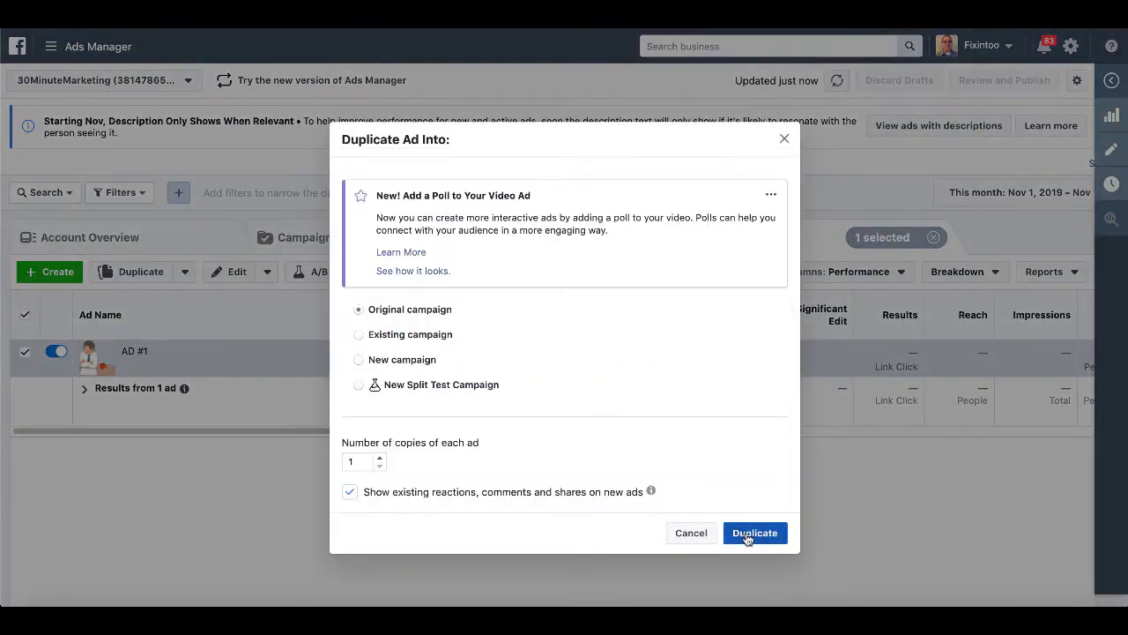
click(749, 534)
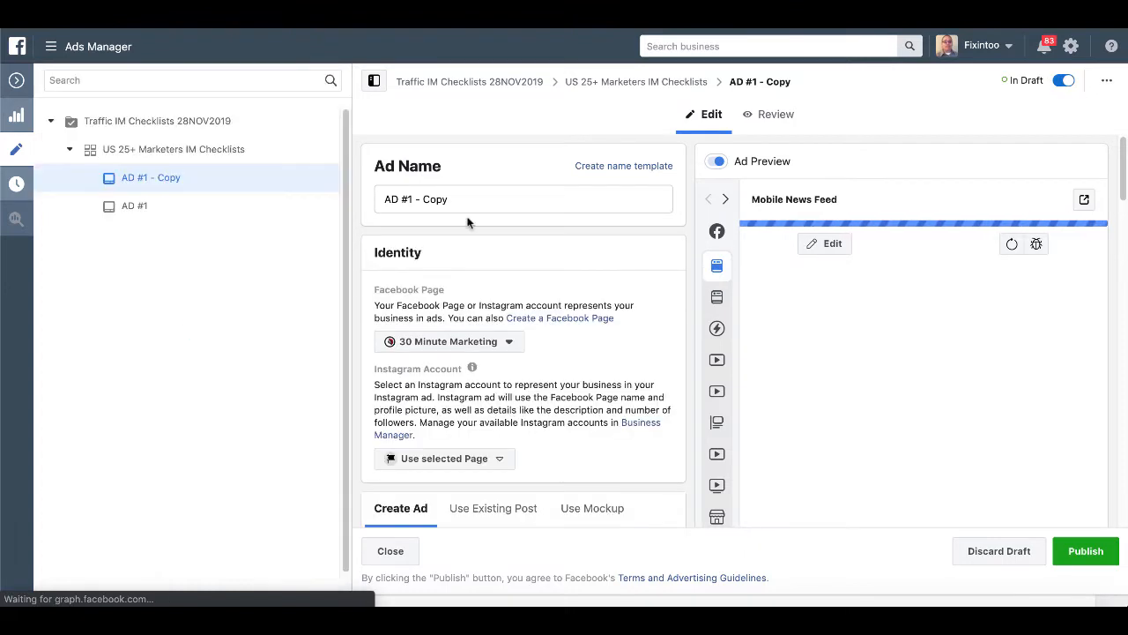
click(443, 201)
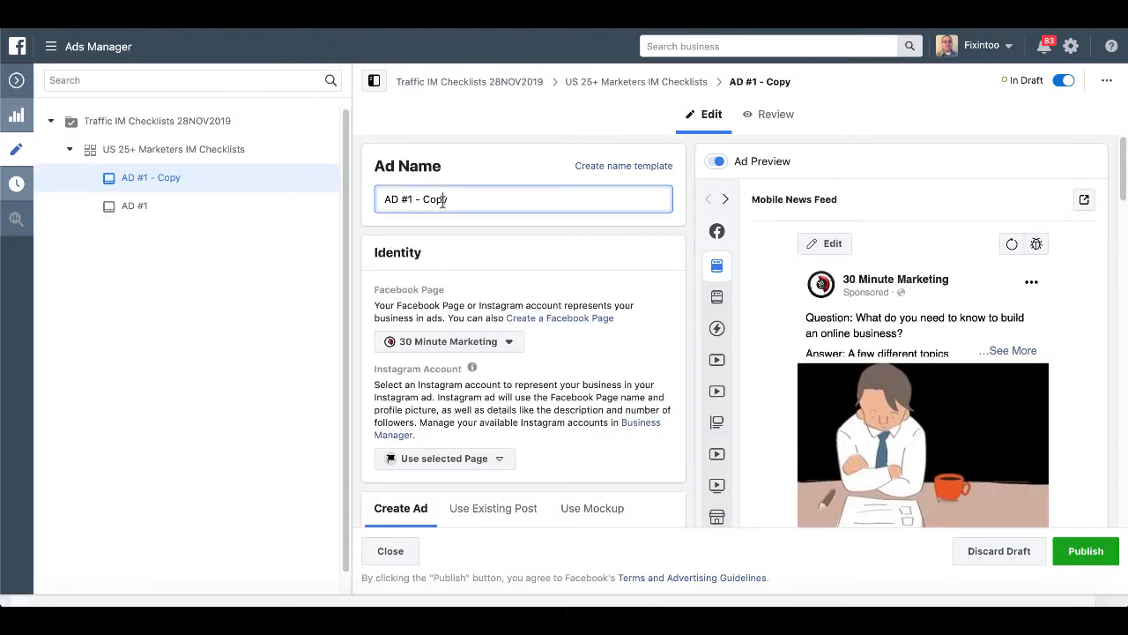
key(BackSpace)
key(BackSpace)
key(BackSpace)
key(BackSpace)
key(BackSpace)
key(BackSpace)
key(BackSpace)
key(BackSpace)
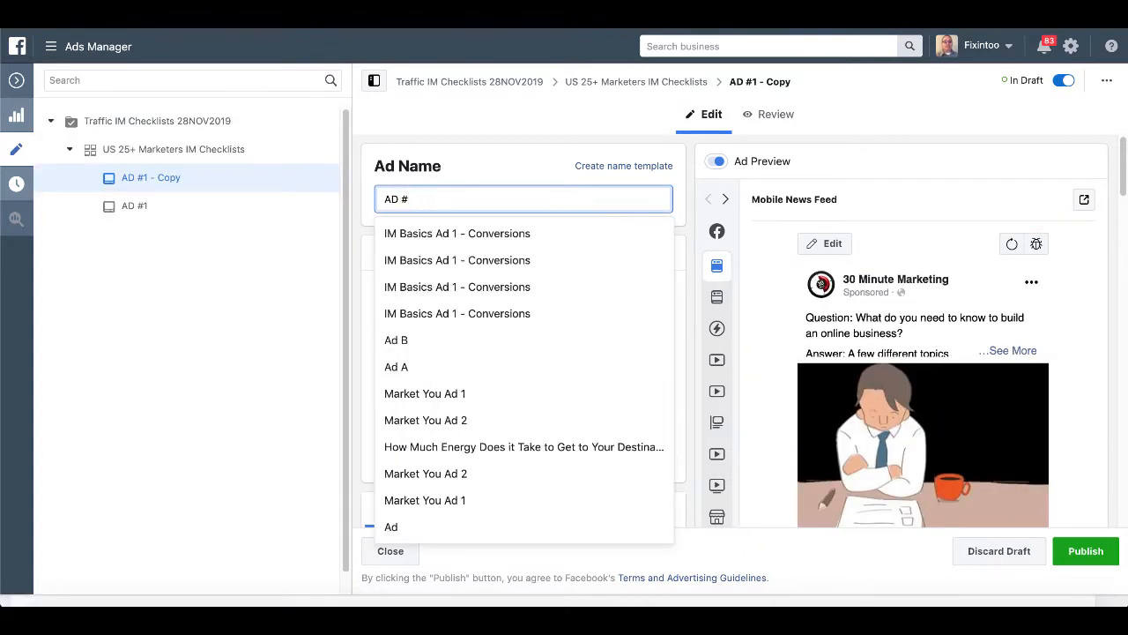
text(2)
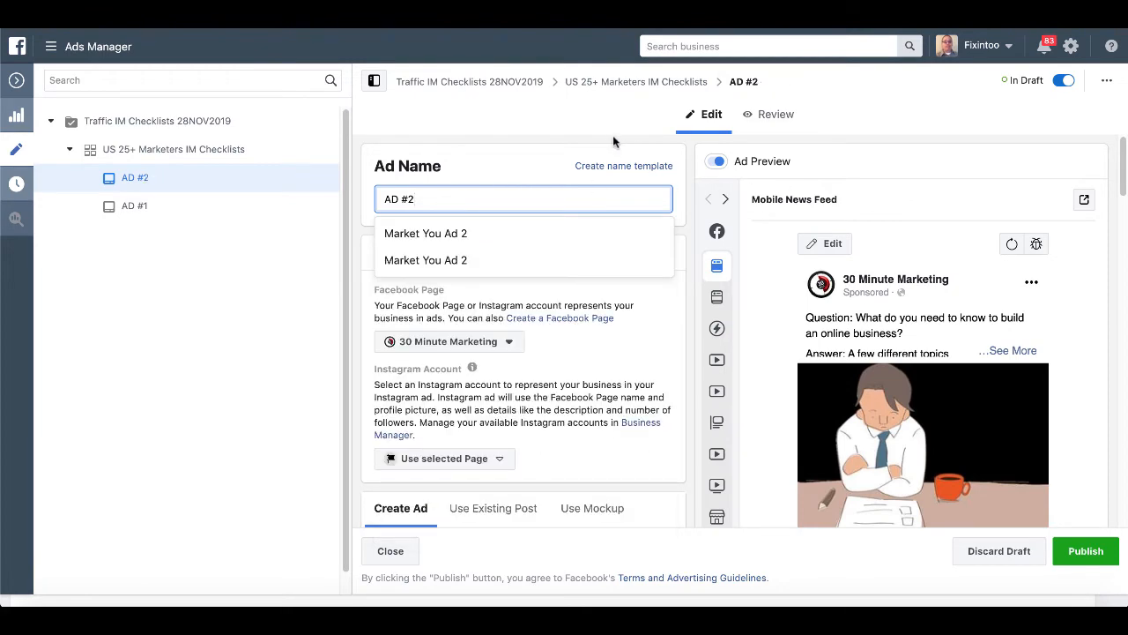
click(610, 137)
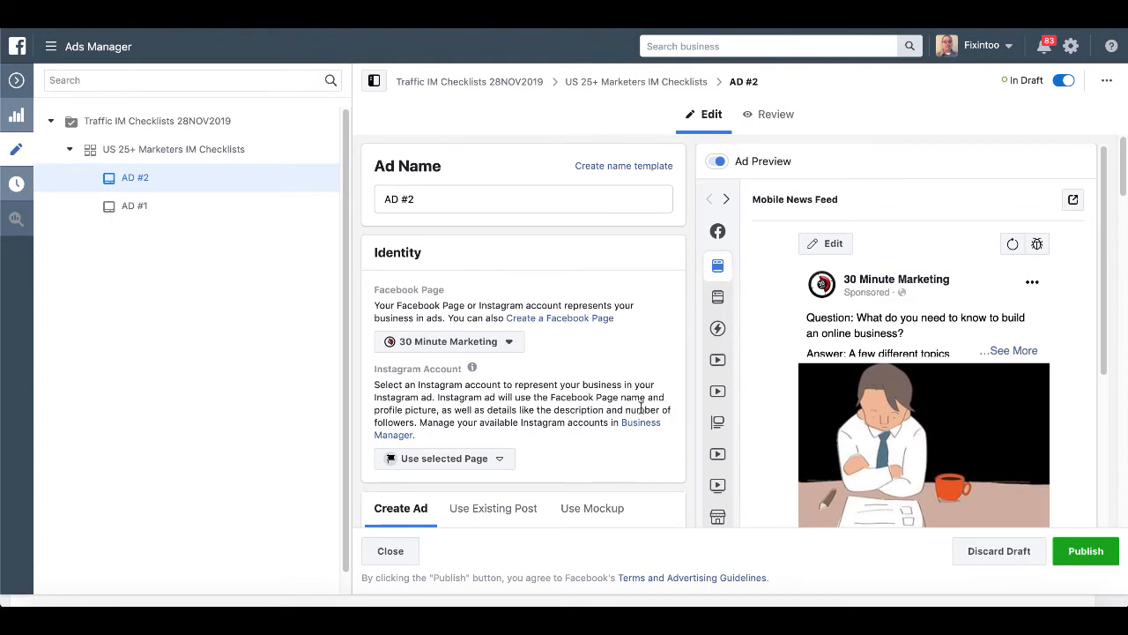
Swap AD #2's media for the uploaded clipboard image checklist-1622517_1920.png (1920 × 1920).
scroll(641, 408, down, 3)
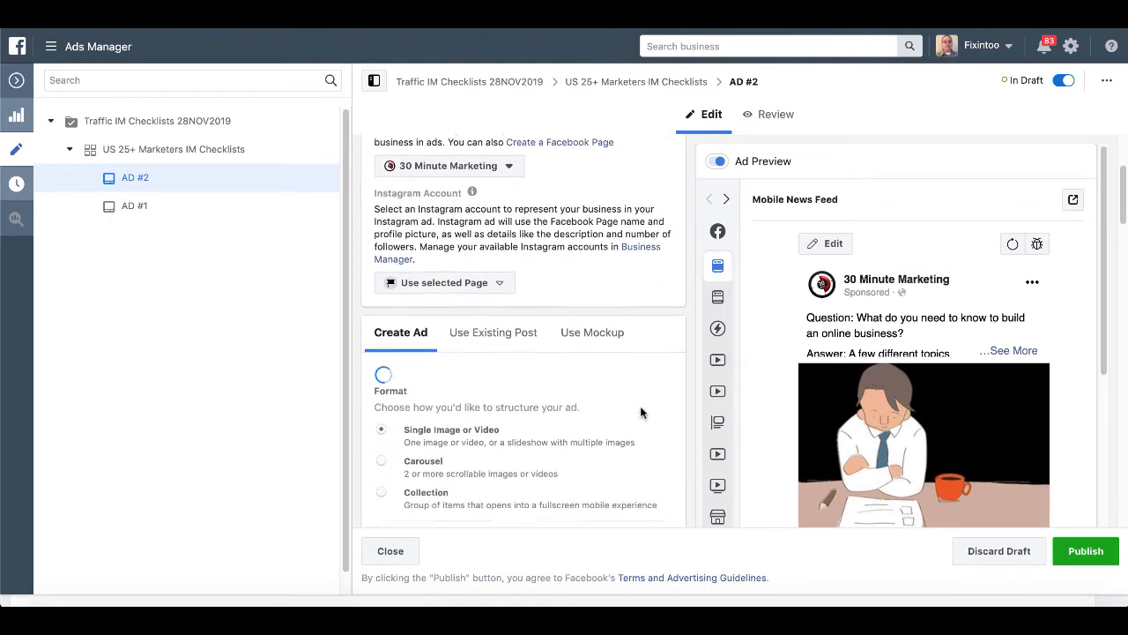
scroll(640, 405, down, 5)
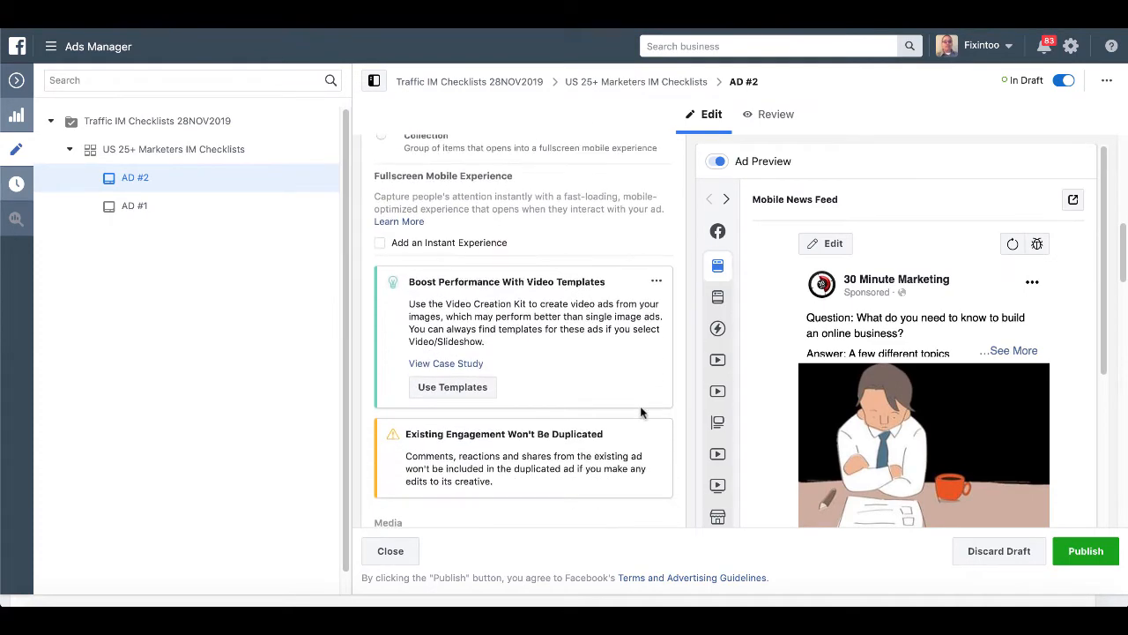
scroll(641, 407, down, 2)
click(541, 395)
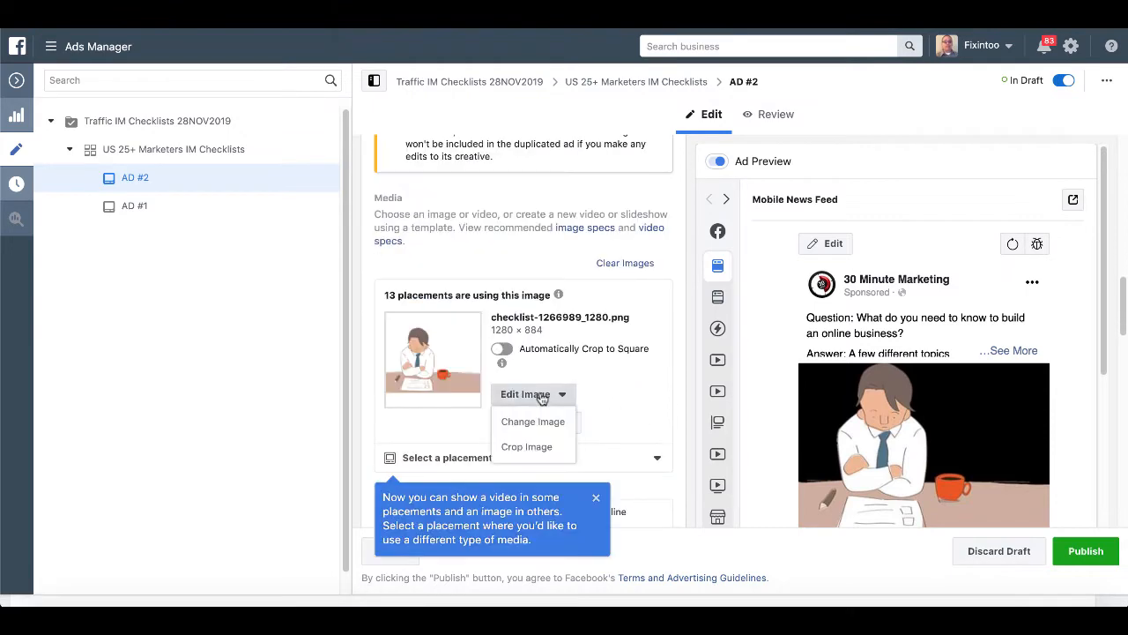
click(534, 423)
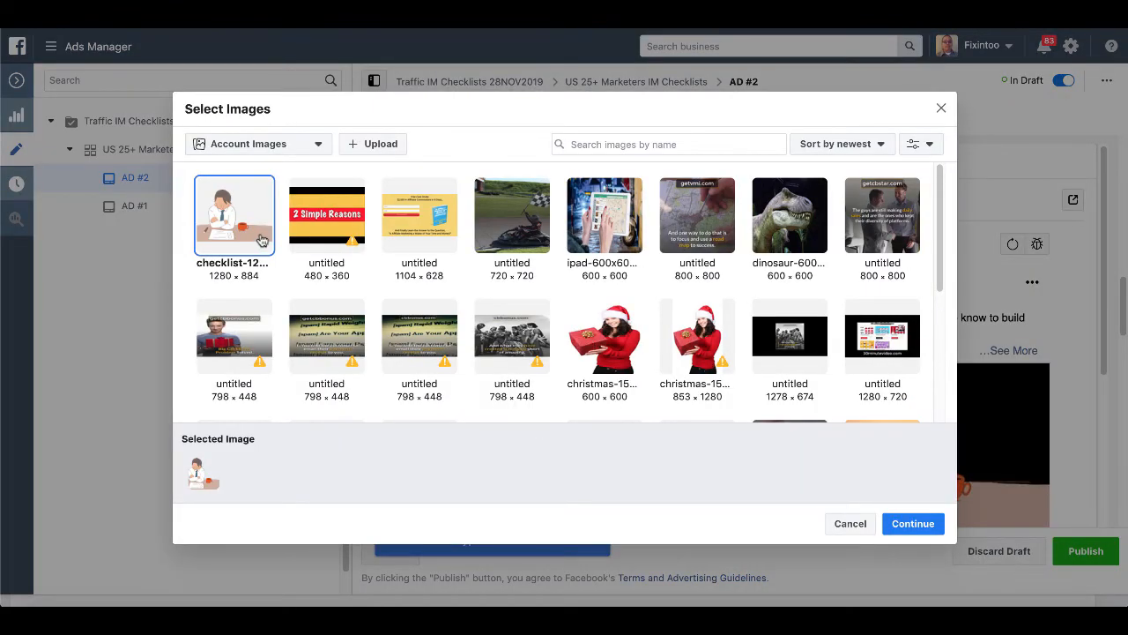
click(371, 146)
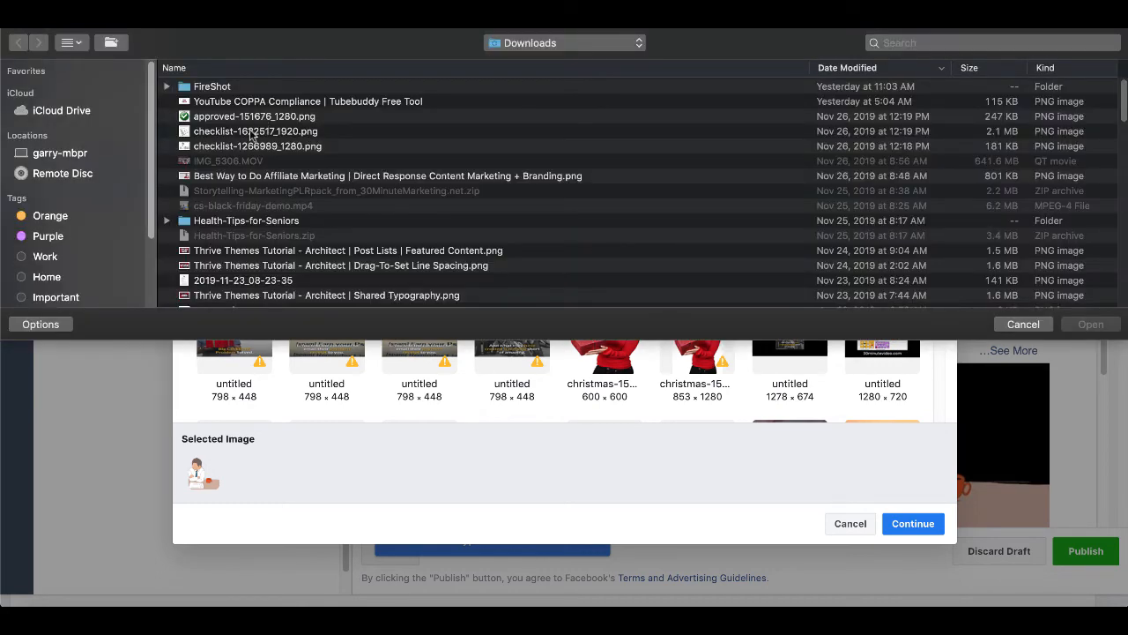
double_click(252, 132)
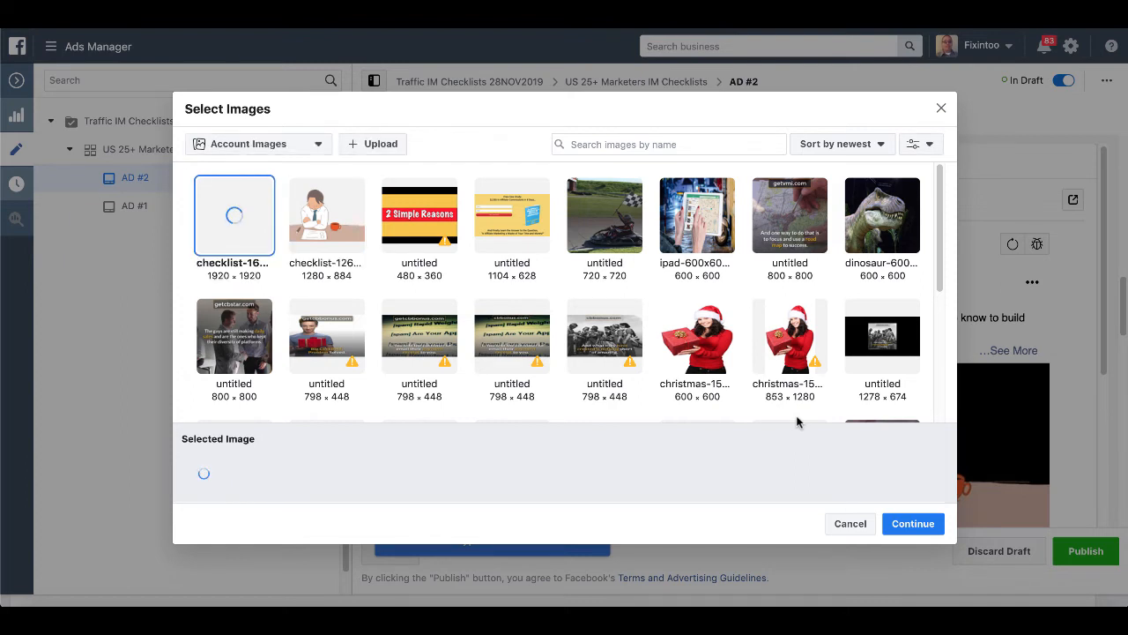
click(914, 524)
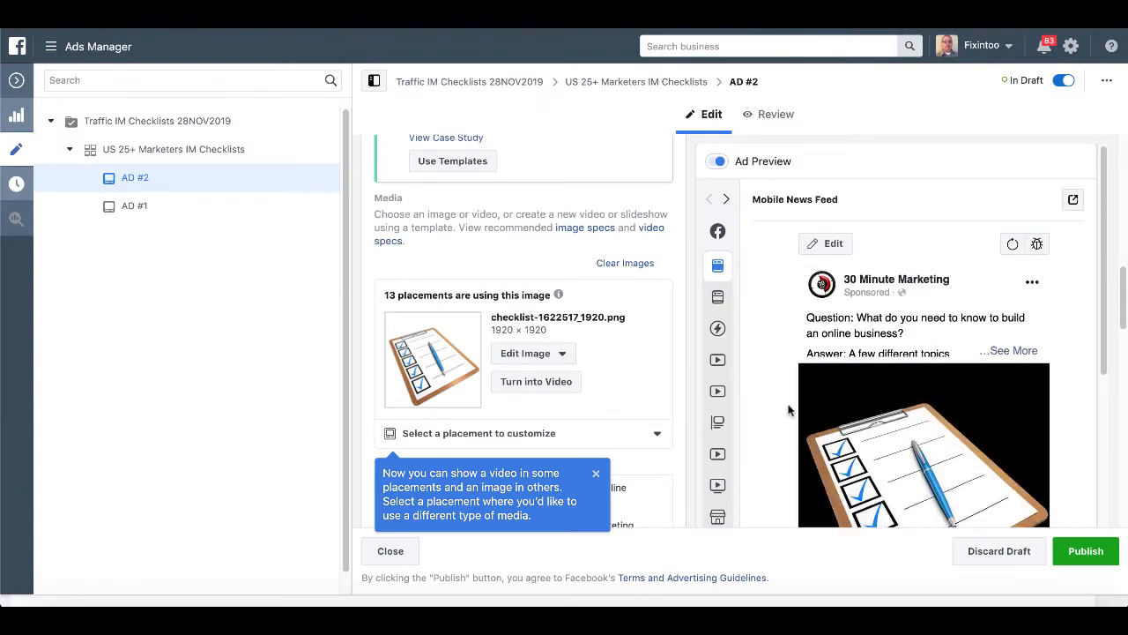
Check AD #2's preview, publish it, and close the editor back to the ads table.
scroll(789, 410, down, 1)
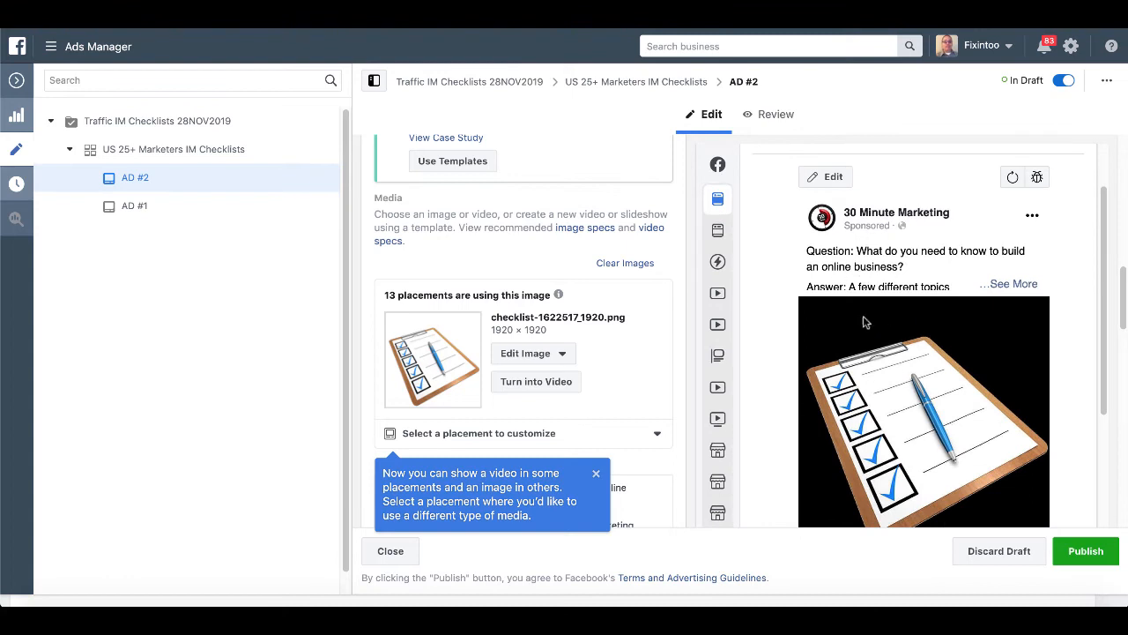
scroll(873, 409, down, 1)
scroll(925, 349, down, 1)
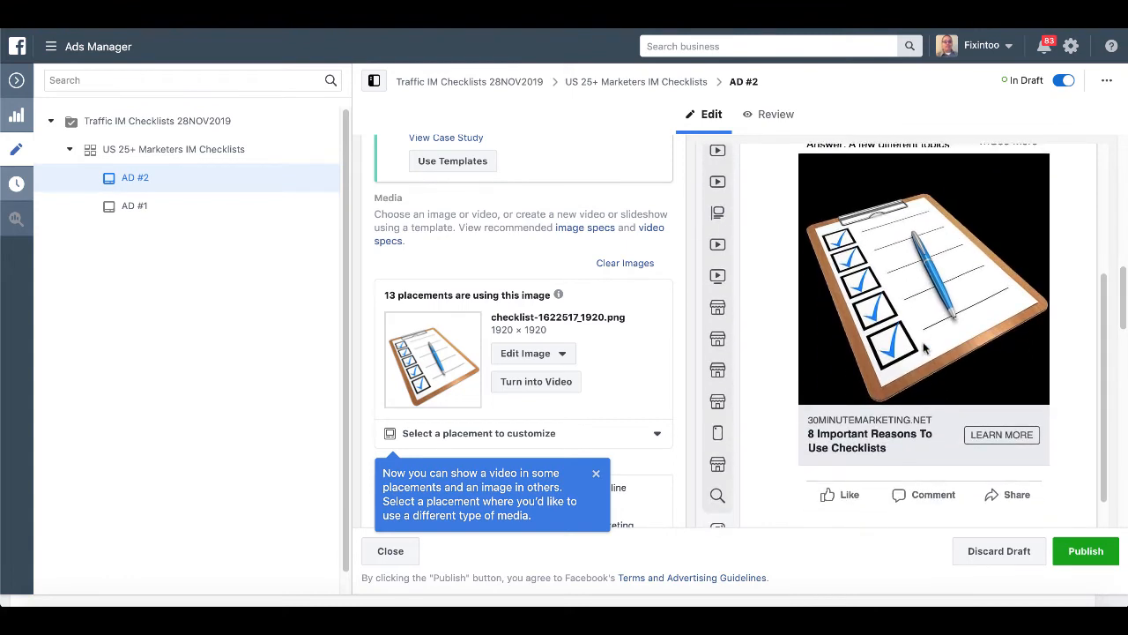
click(1073, 552)
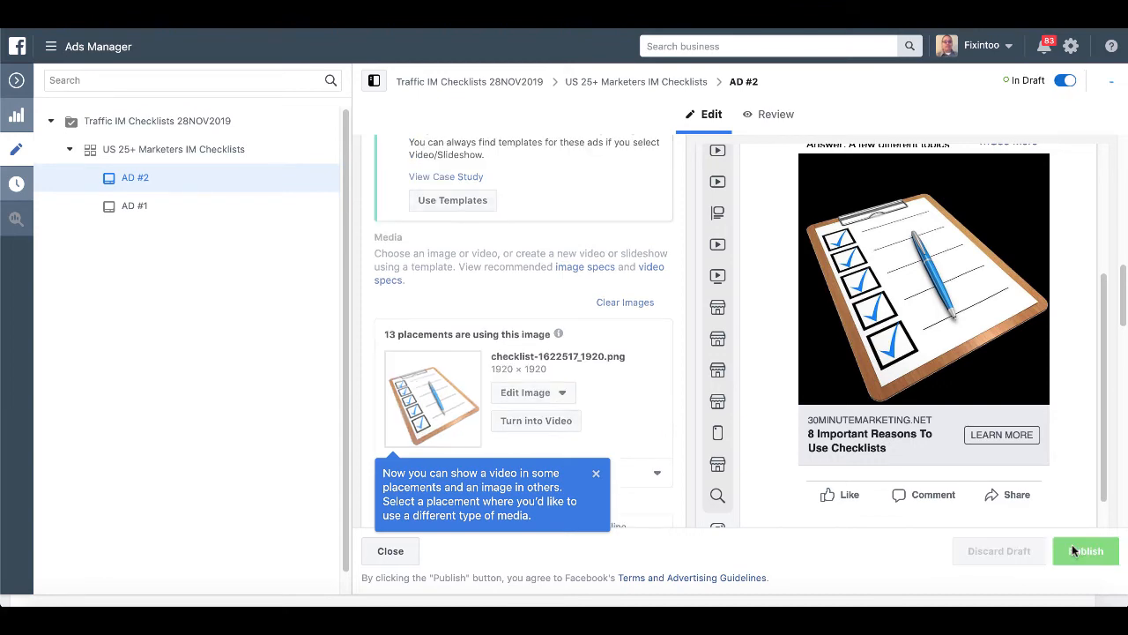
click(392, 553)
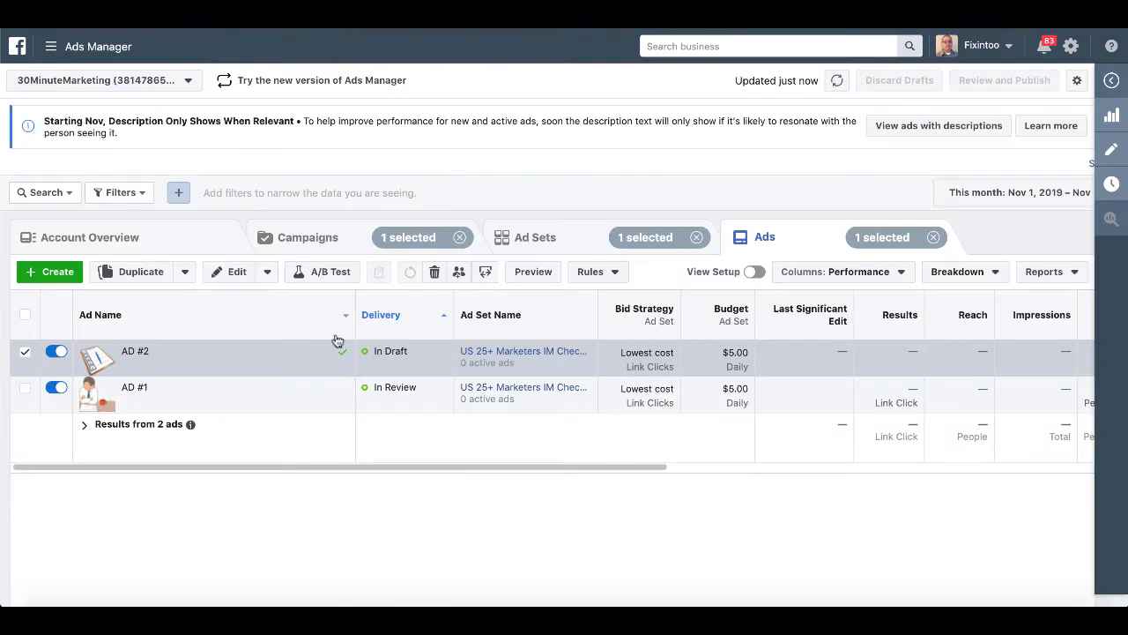
mouse_move(219, 390)
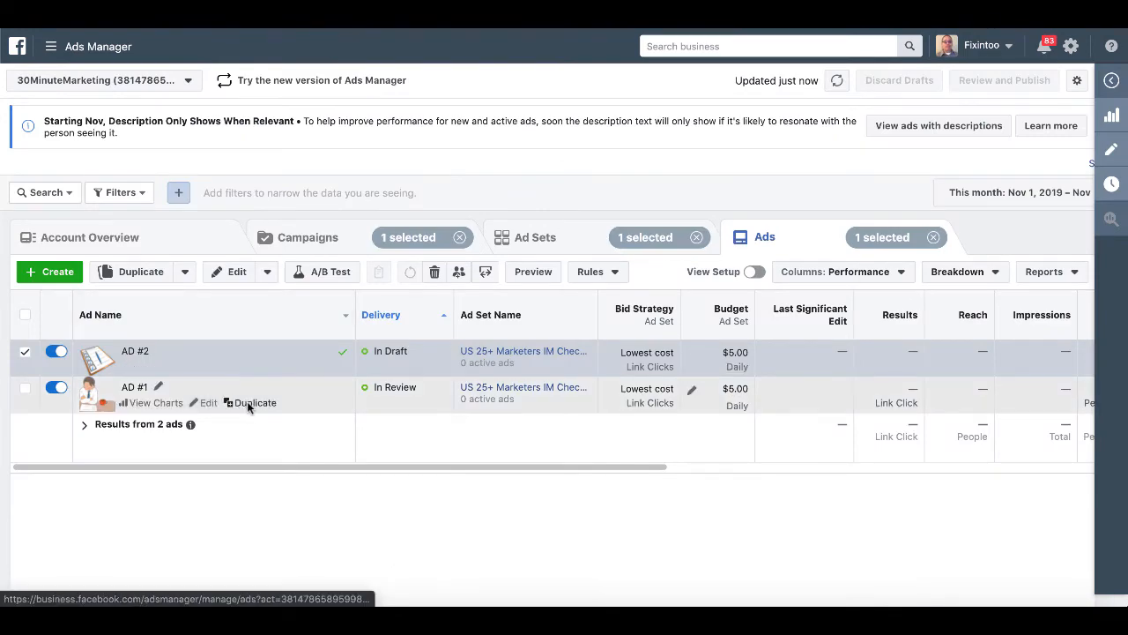
Duplicate AD #1 into its original campaign and rename the copy 'AD #3'.
click(247, 403)
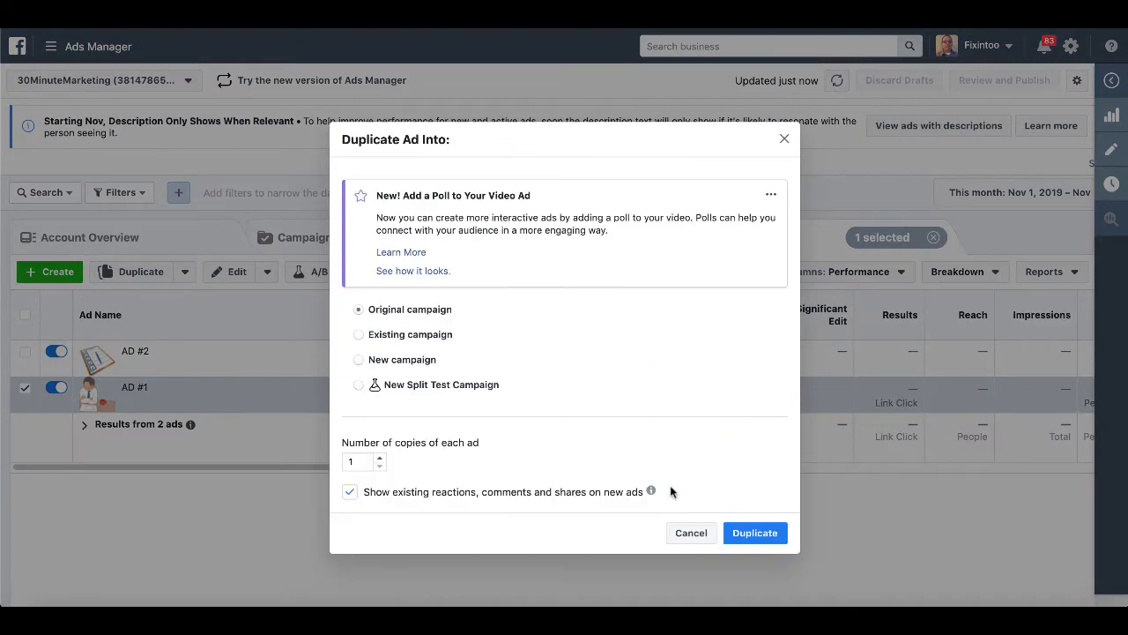
click(754, 534)
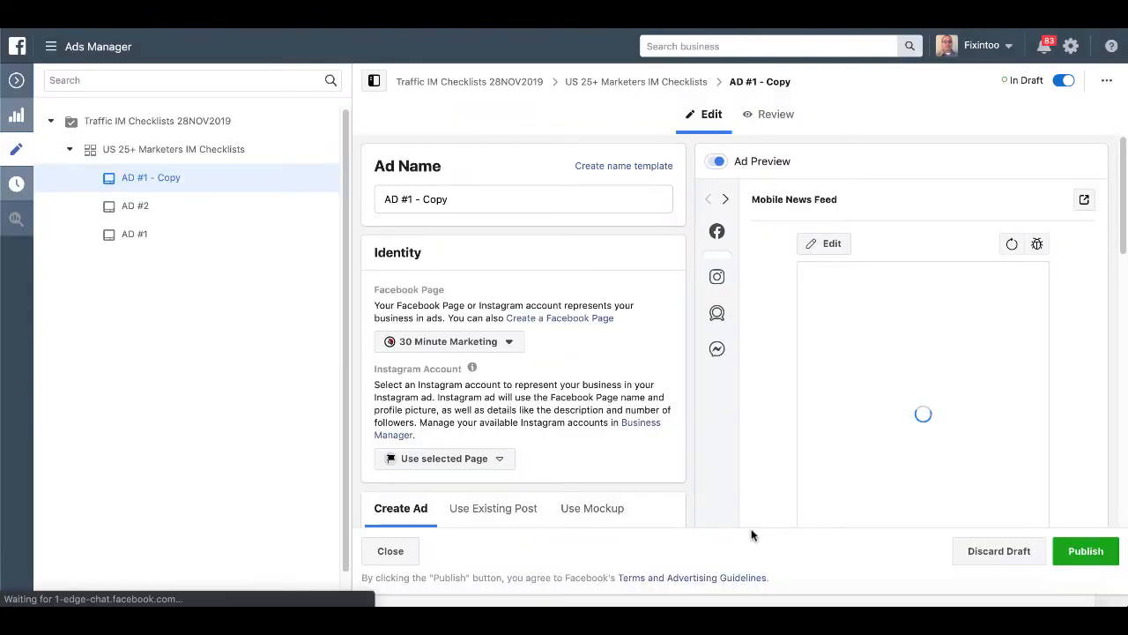
click(459, 202)
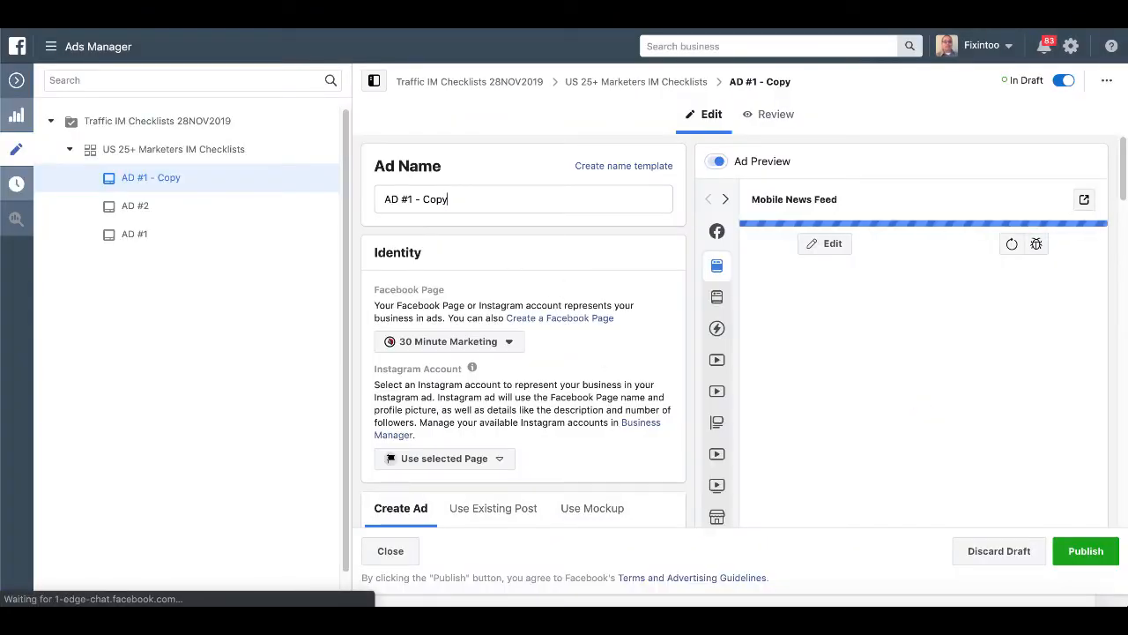
key(BackSpace)
key(BackSpace)
key(BackSpace)
key(BackSpace)
key(BackSpace)
key(BackSpace)
key(BackSpace)
key(BackSpace)
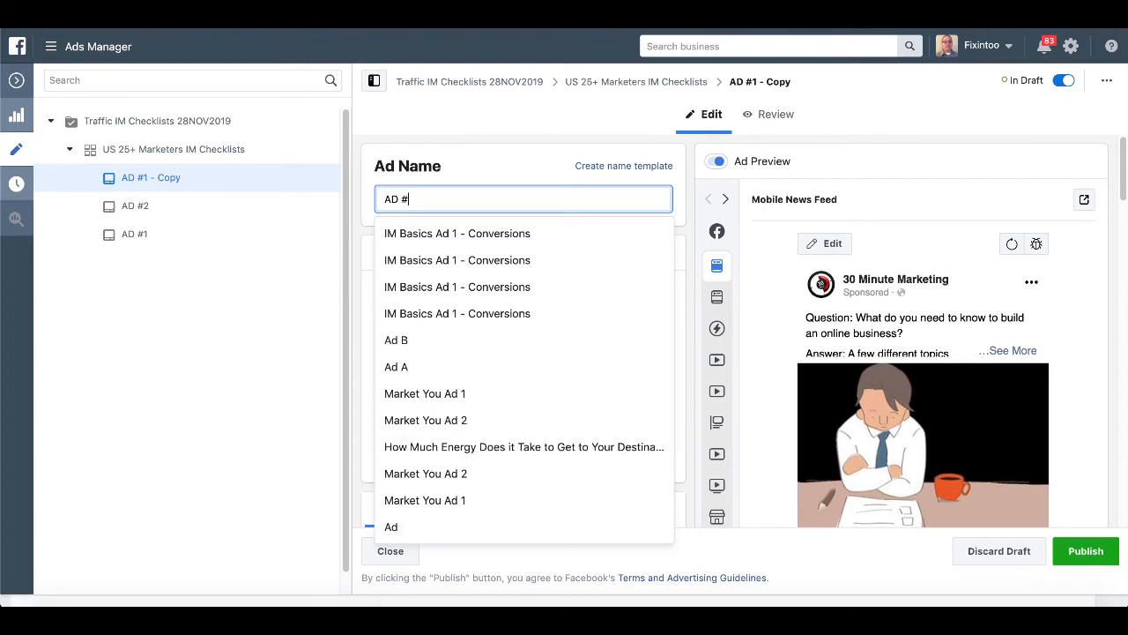
text(3)
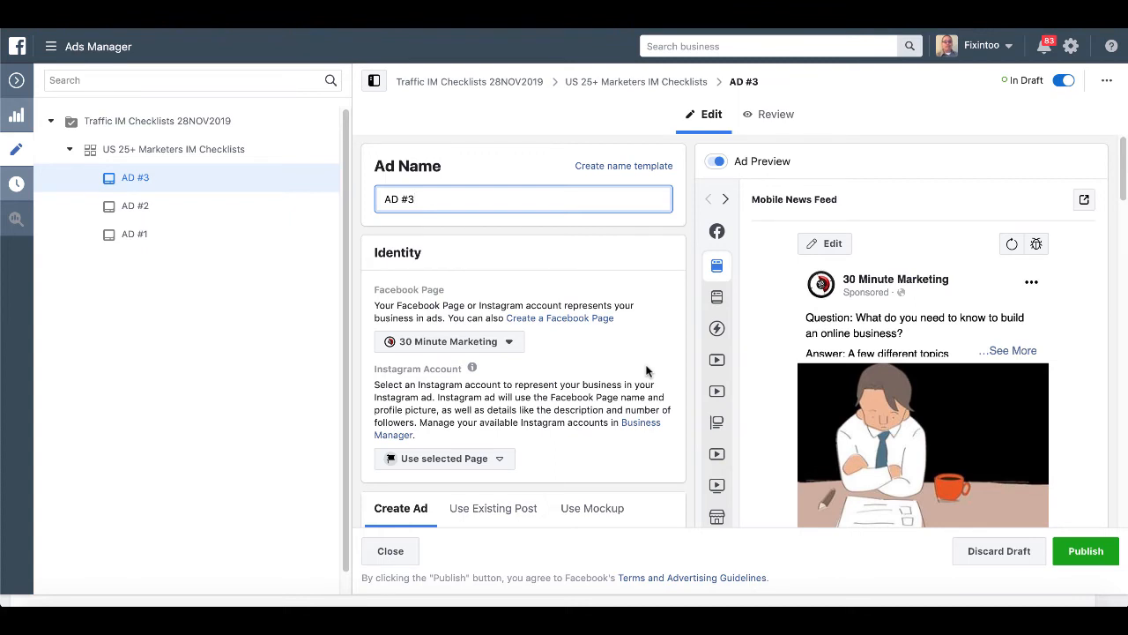
Upload approved-151676_1280.png from Downloads and use the green check mark as AD #3's image.
scroll(647, 371, down, 5)
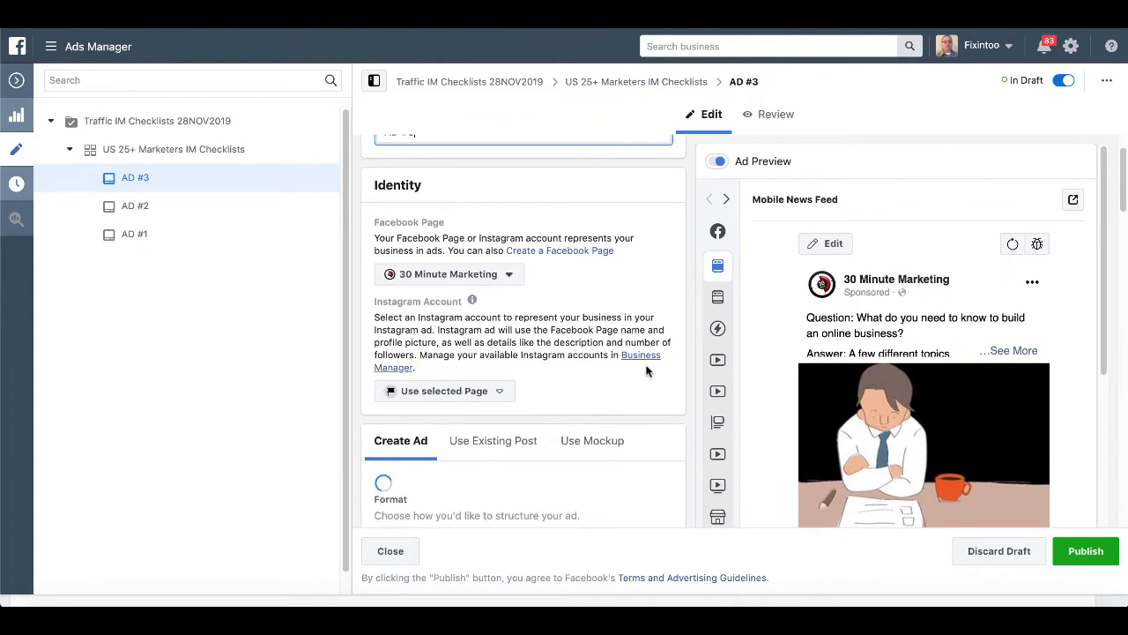
scroll(646, 371, down, 1)
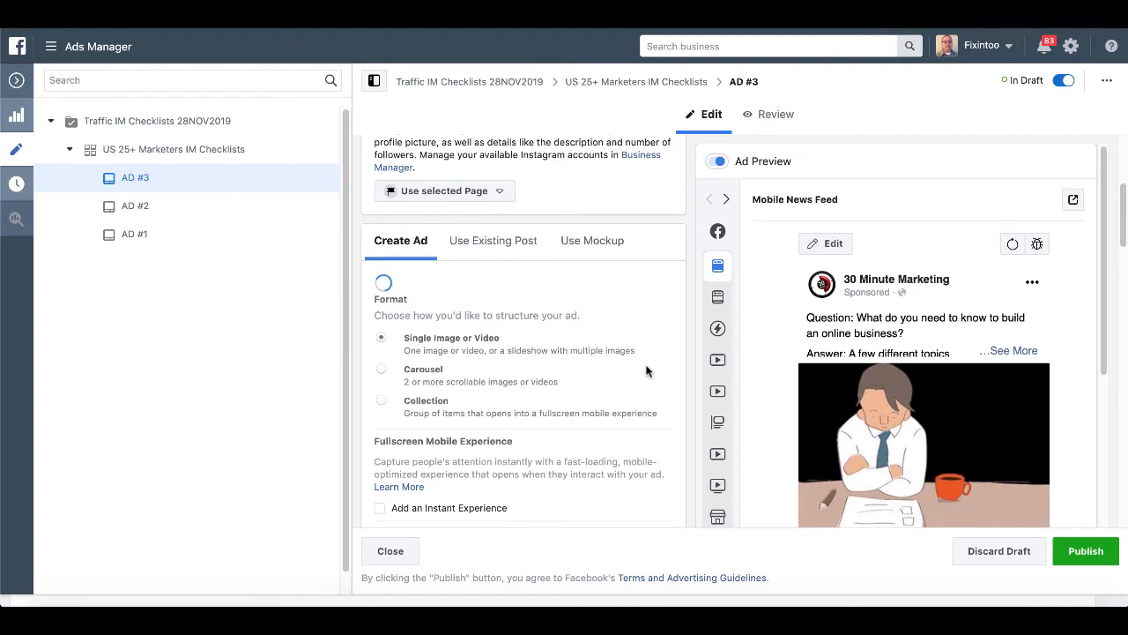
scroll(646, 371, down, 3)
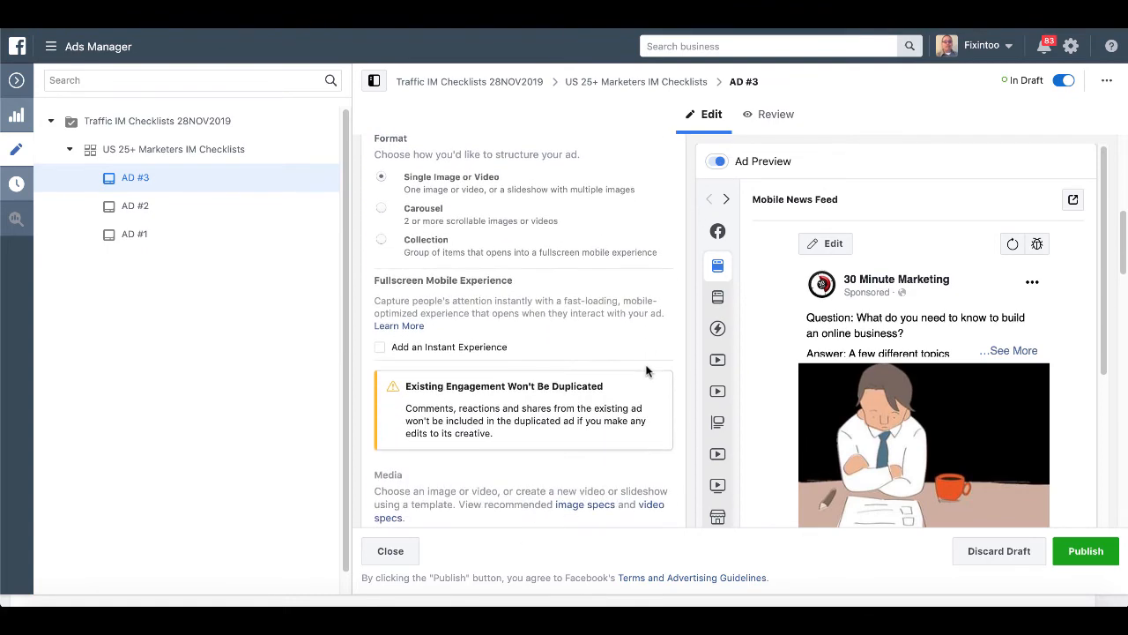
scroll(646, 371, down, 5)
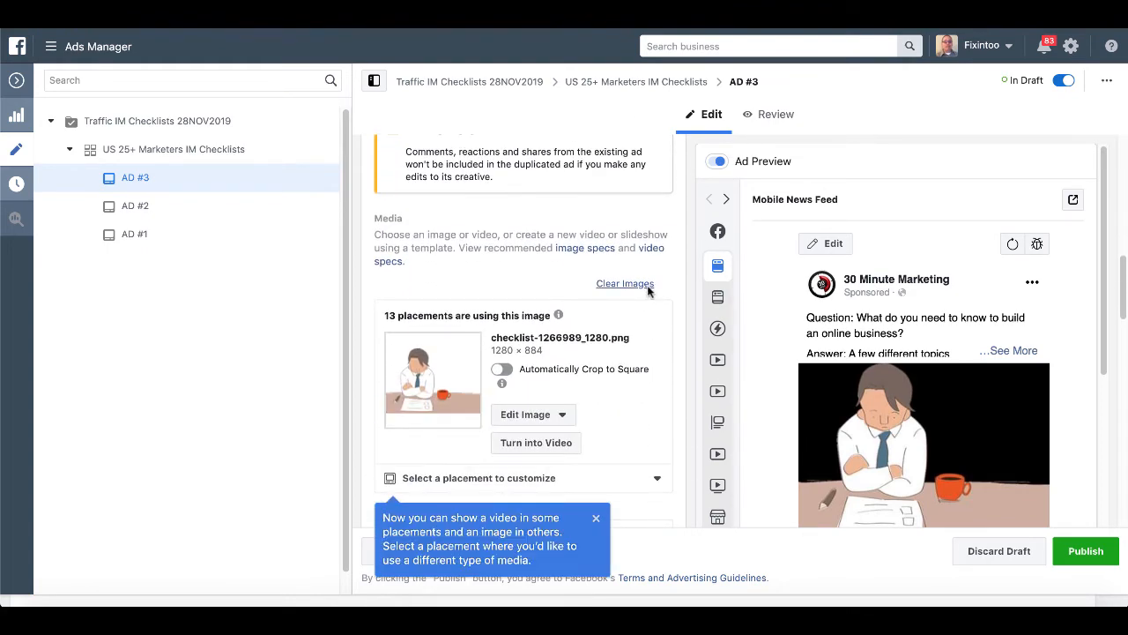
mouse_move(558, 315)
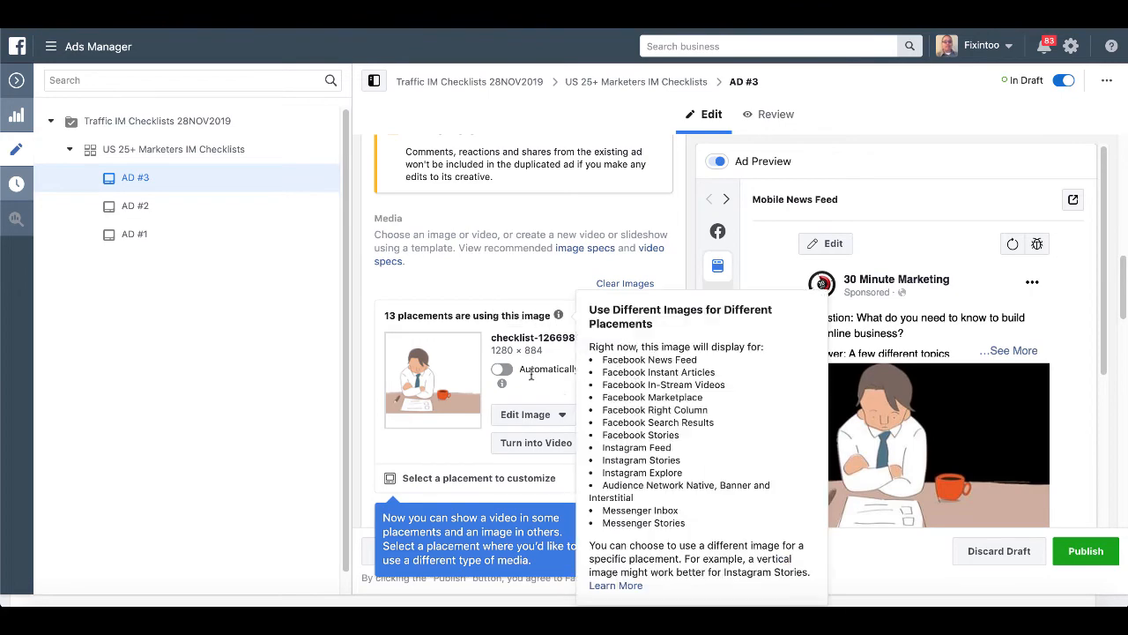
click(542, 415)
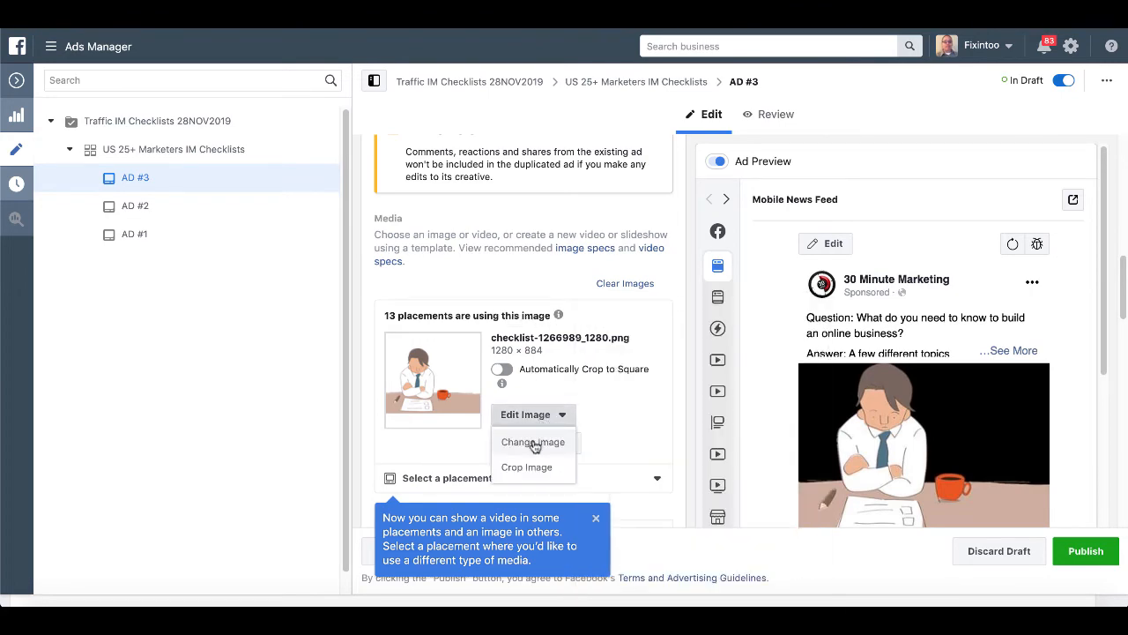
click(534, 444)
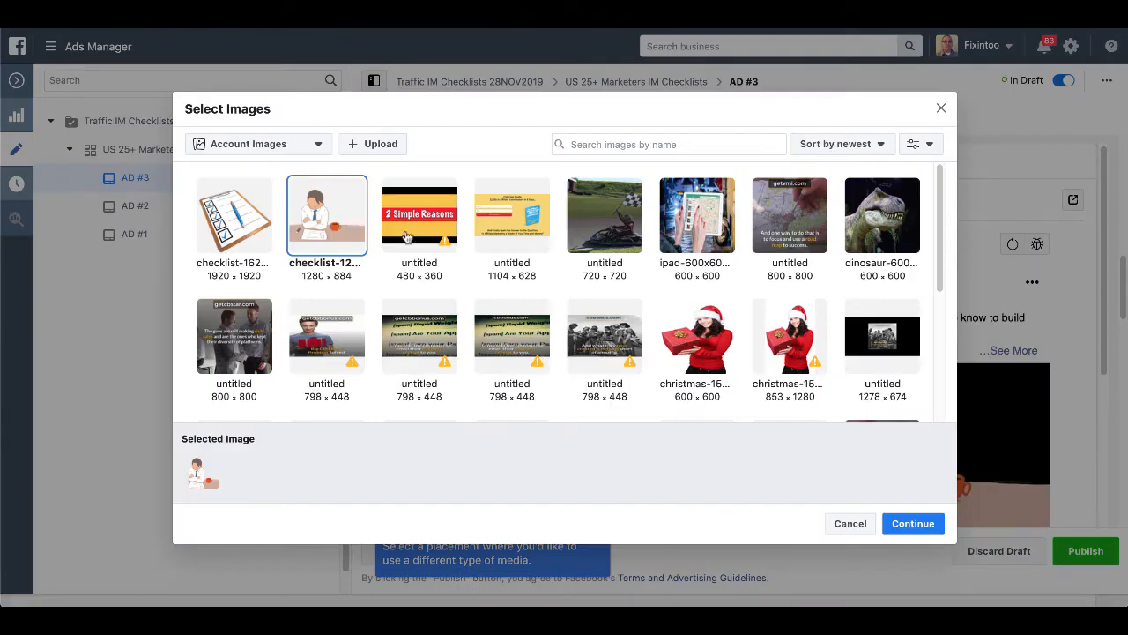
click(377, 145)
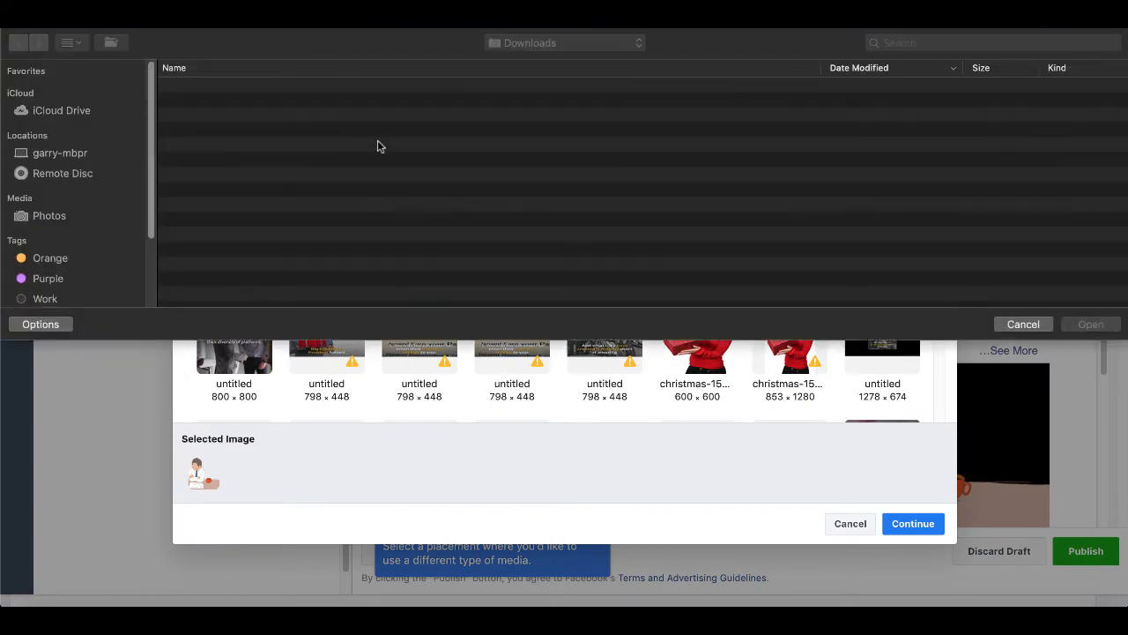
click(275, 118)
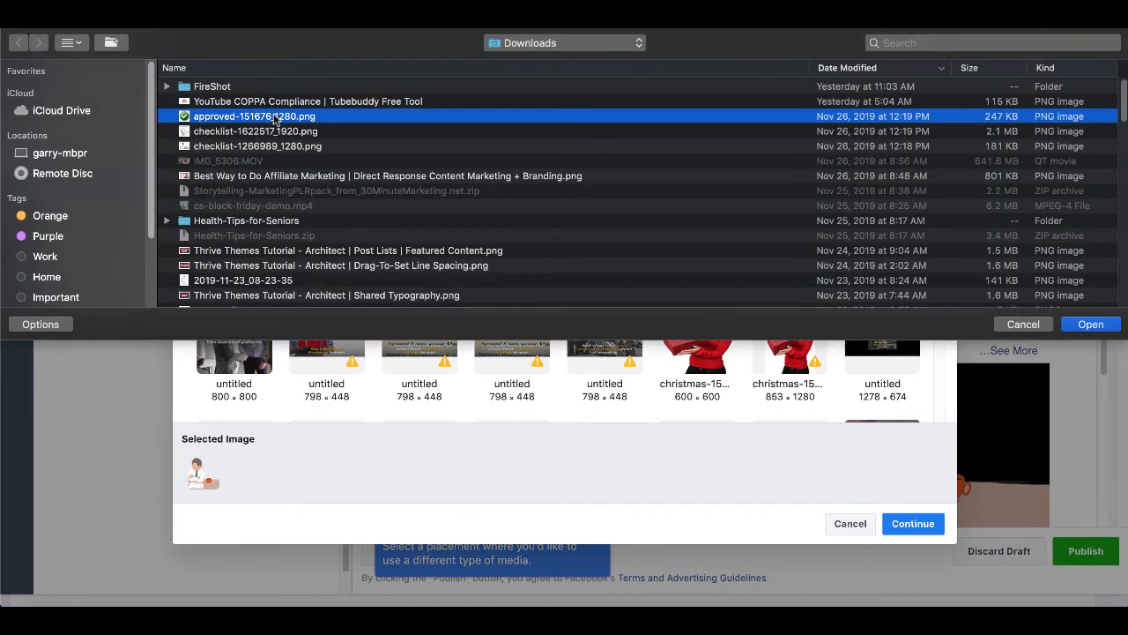
click(1086, 324)
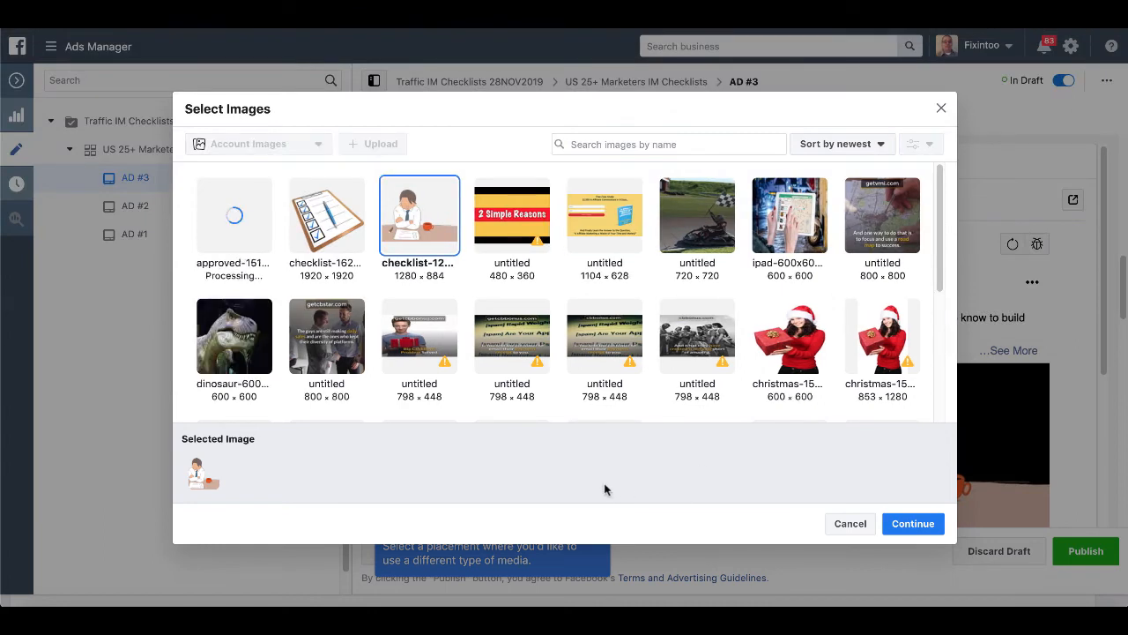
click(912, 523)
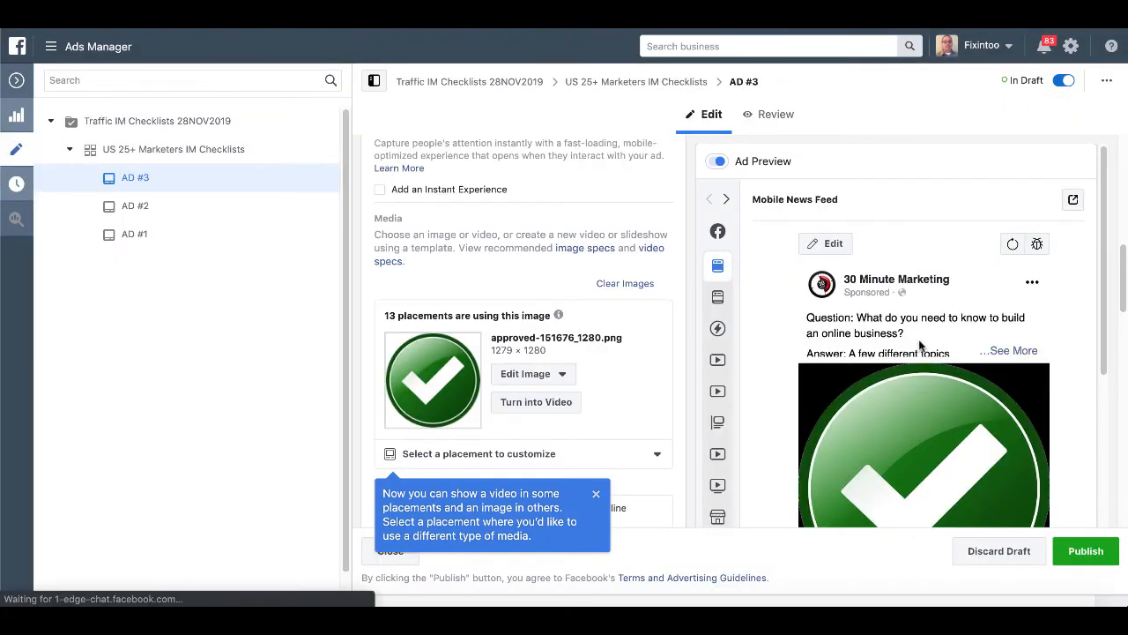
Publish the ad set and its ads for review.
scroll(820, 443, down, 3)
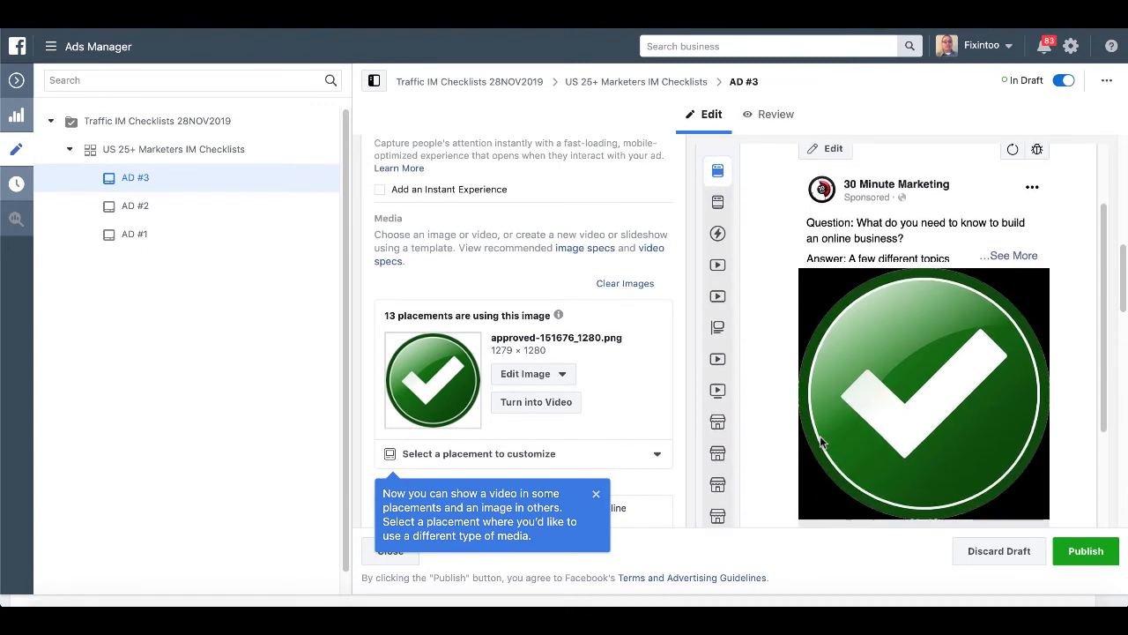
scroll(820, 442, down, 1)
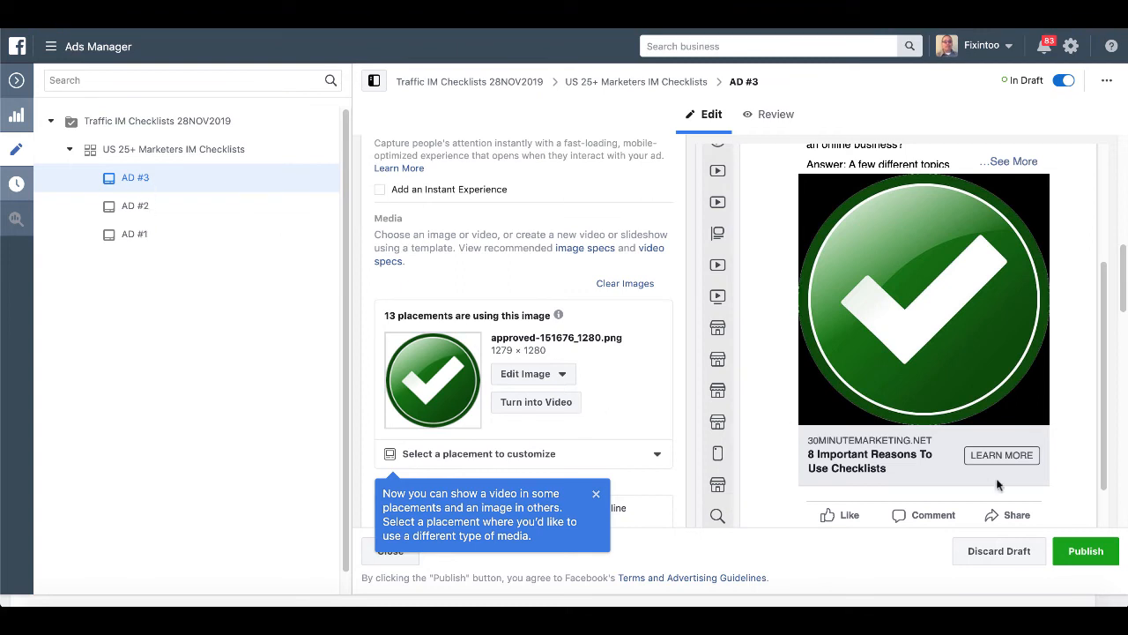
click(1087, 559)
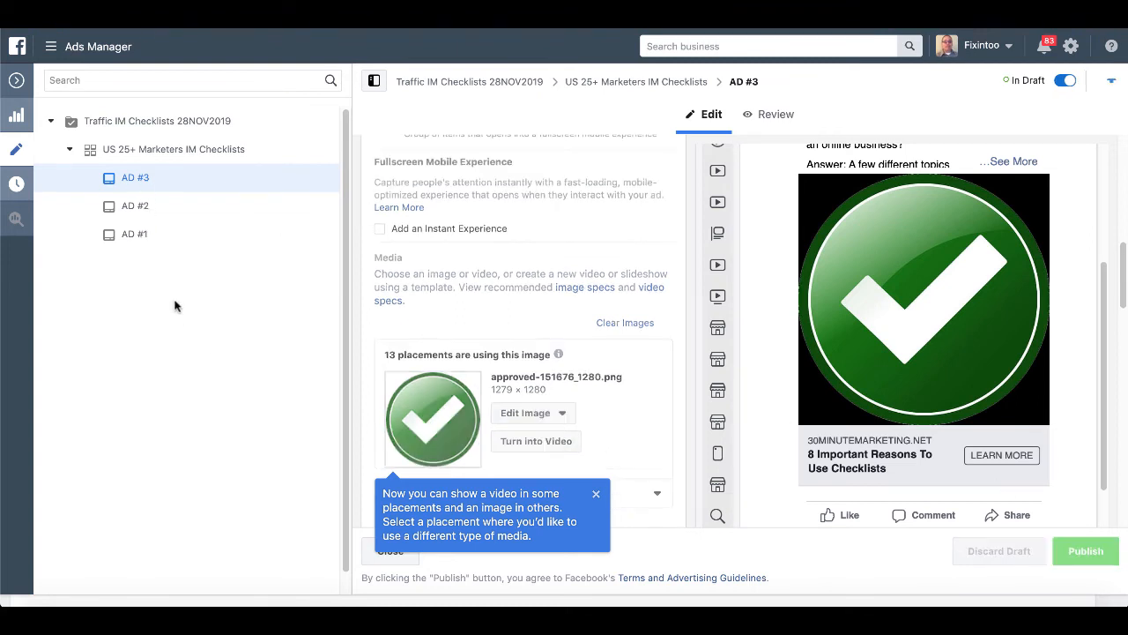
Review AD #1, AD #2 and AD #3, then select the US 25+ Marketers IM Checklists ad set.
click(144, 236)
scroll(882, 480, down, 1)
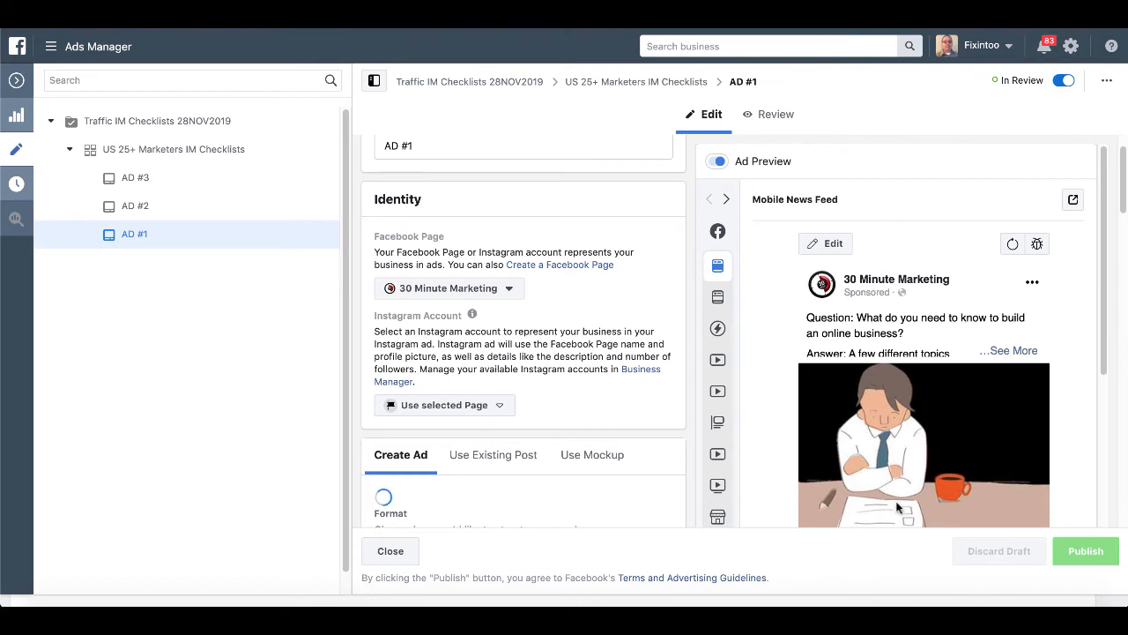
click(141, 207)
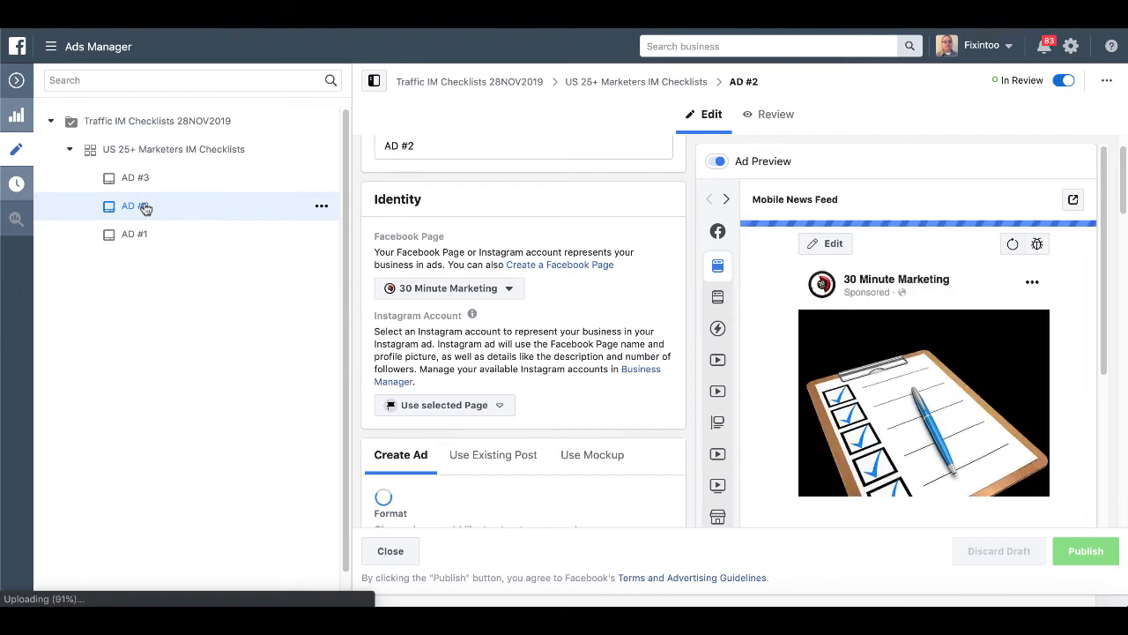
scroll(914, 454, down, 1)
scroll(914, 454, down, 1)
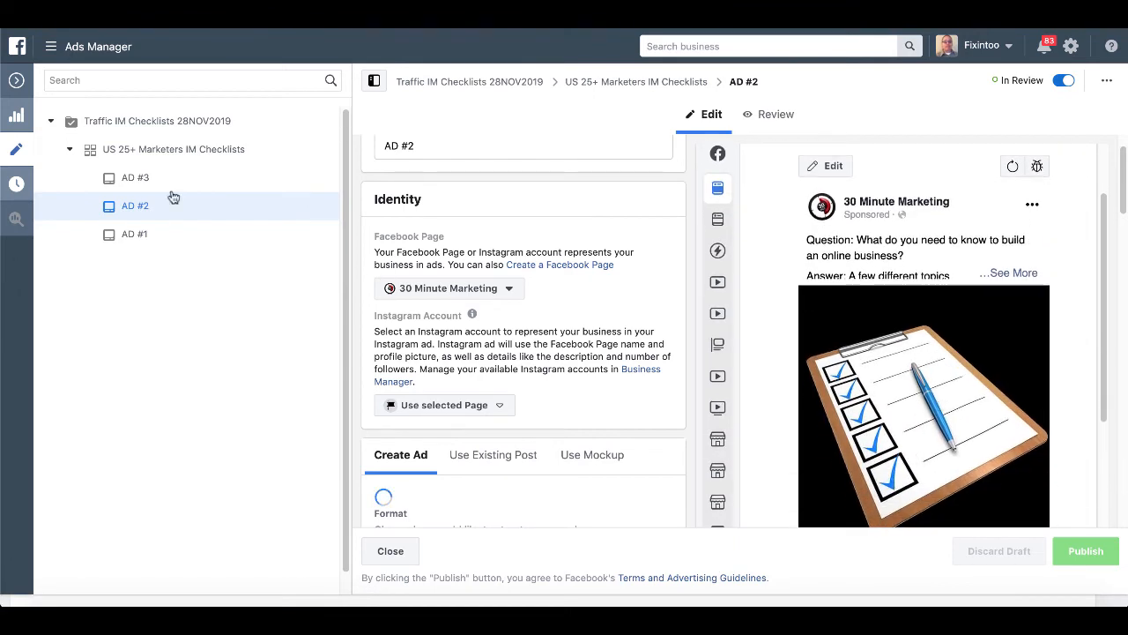
click(135, 177)
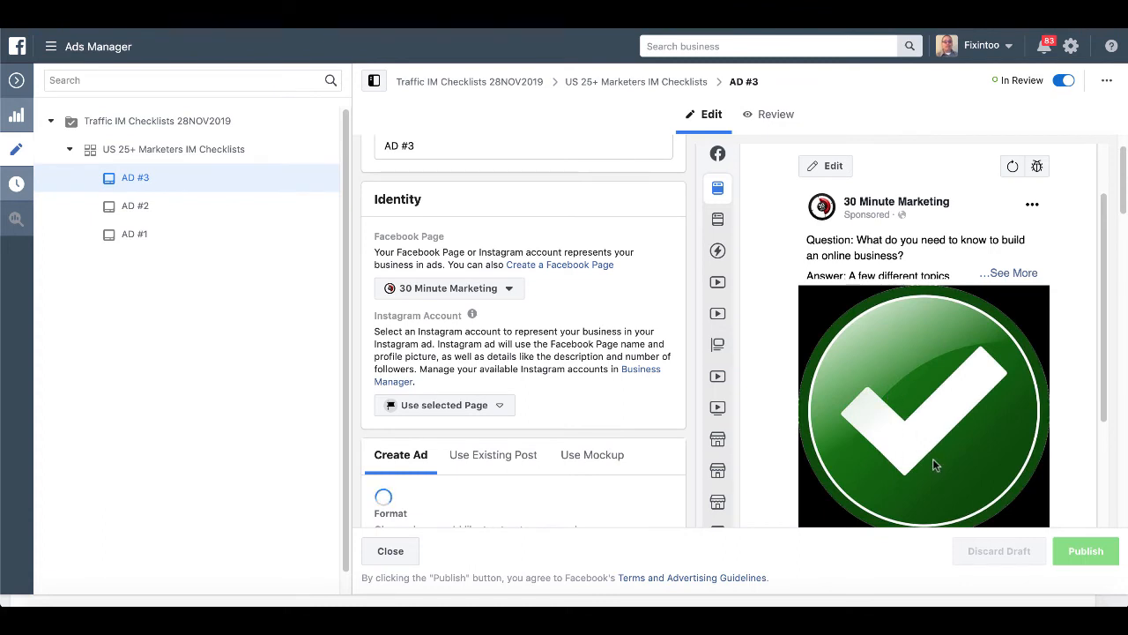
click(168, 152)
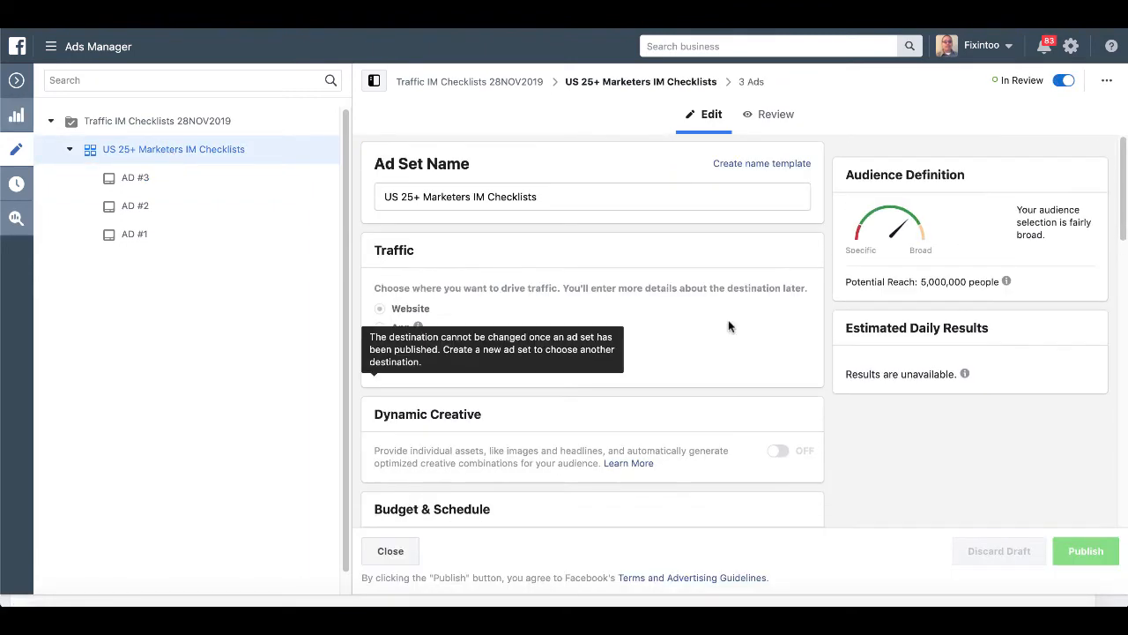
Review the $5.00 daily budget and saved audience, highlighting its location and interests.
scroll(729, 326, down, 5)
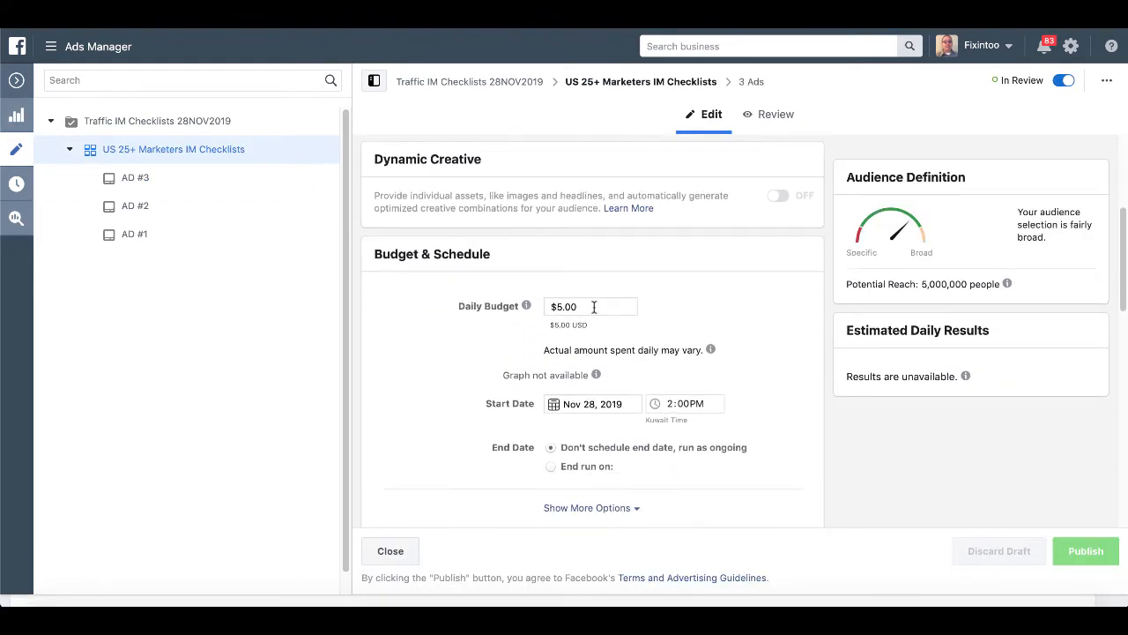
scroll(713, 348, down, 5)
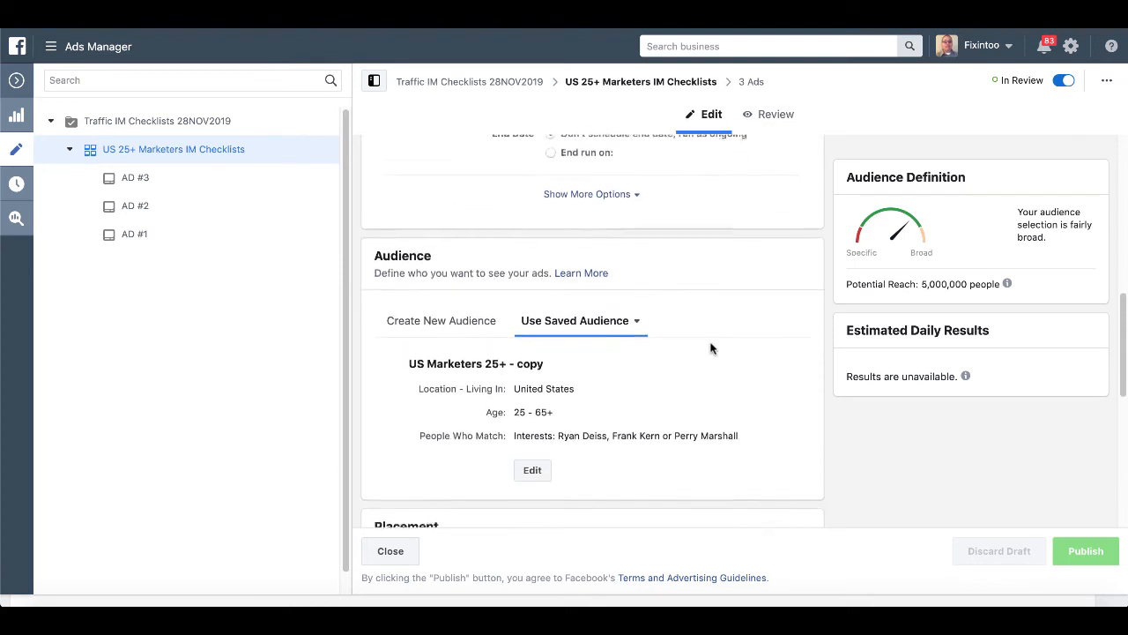
scroll(712, 349, down, 2)
drag(514, 309, 558, 310)
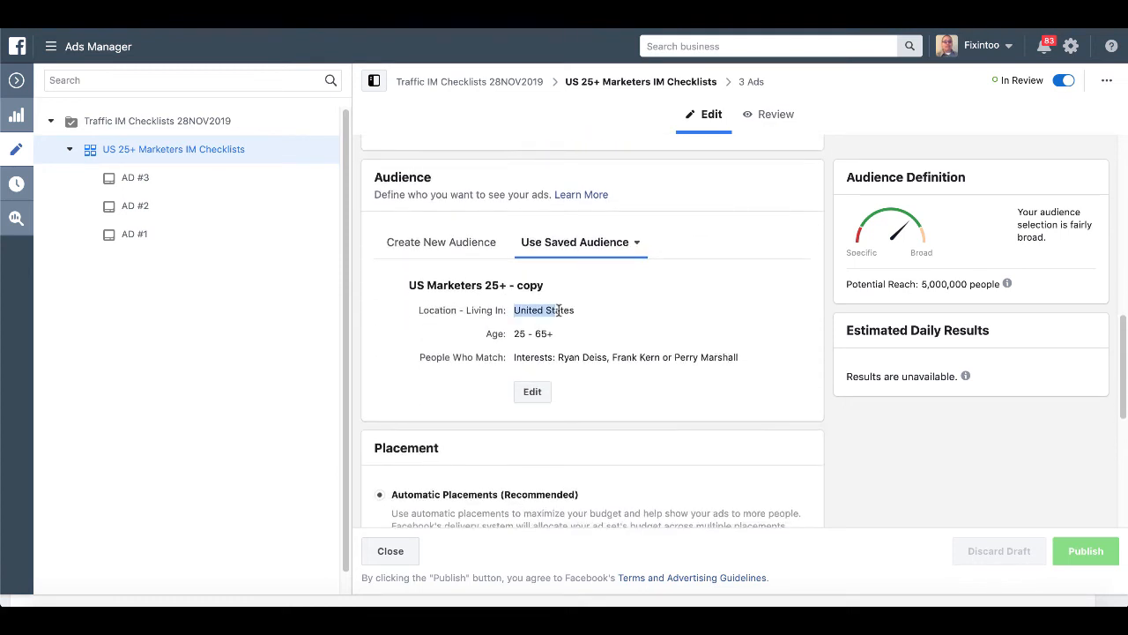
click(517, 335)
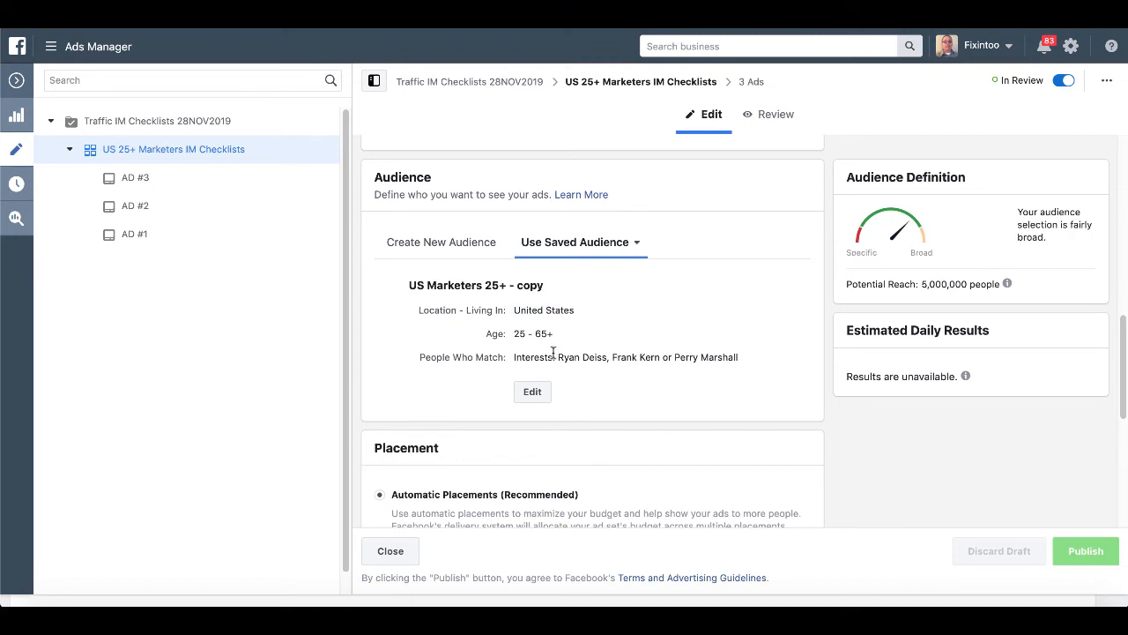
drag(558, 357, 599, 361)
drag(638, 357, 740, 360)
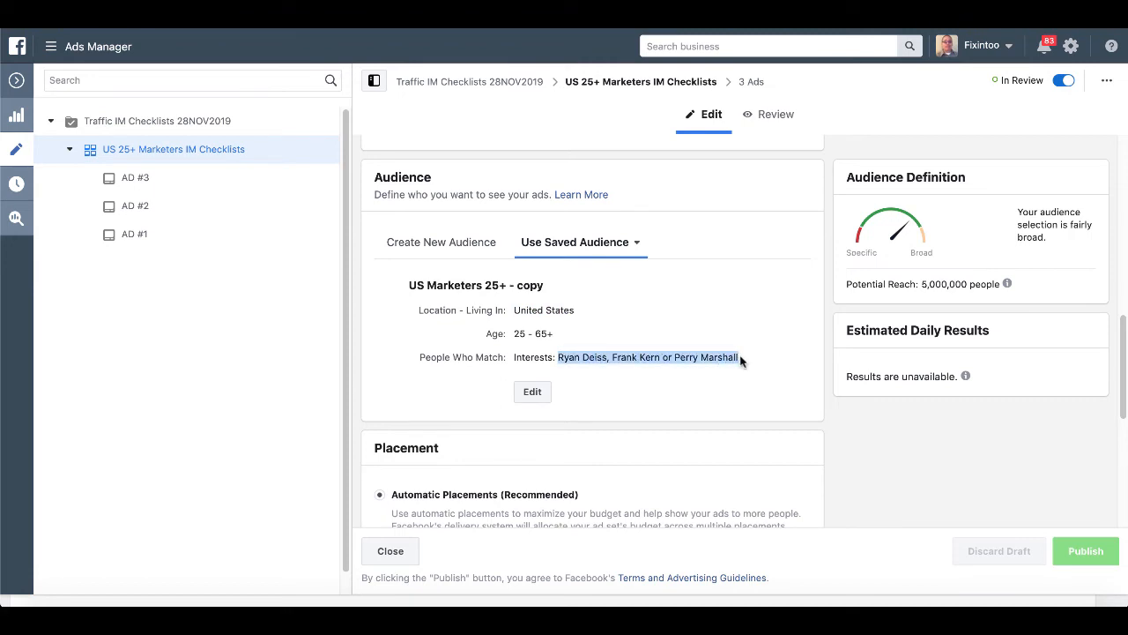
scroll(740, 359, down, 1)
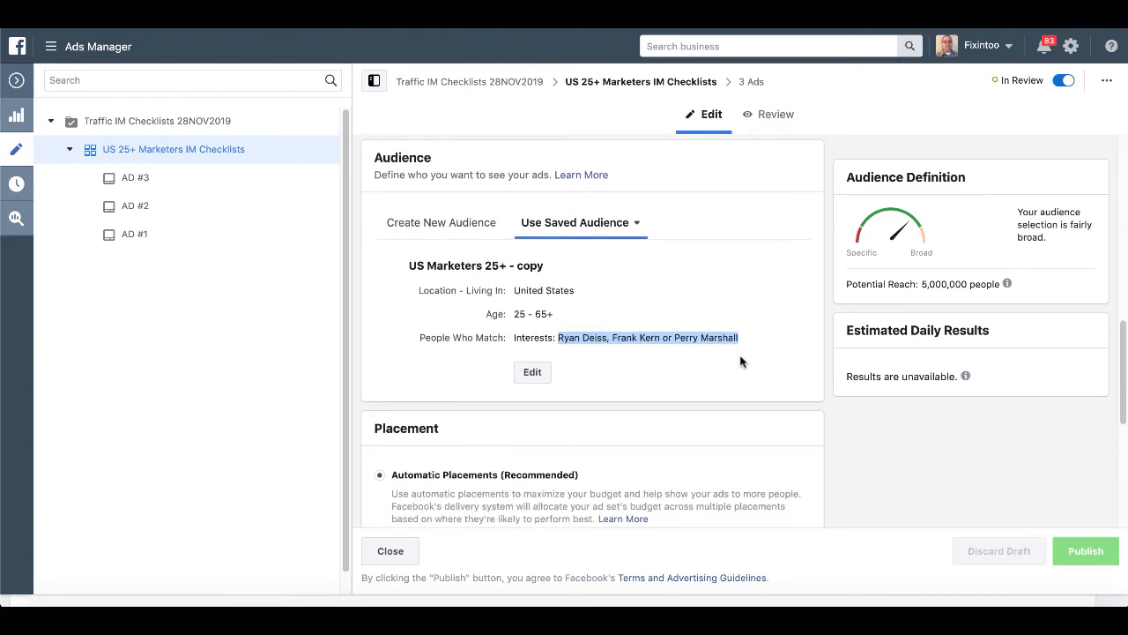
scroll(741, 360, down, 3)
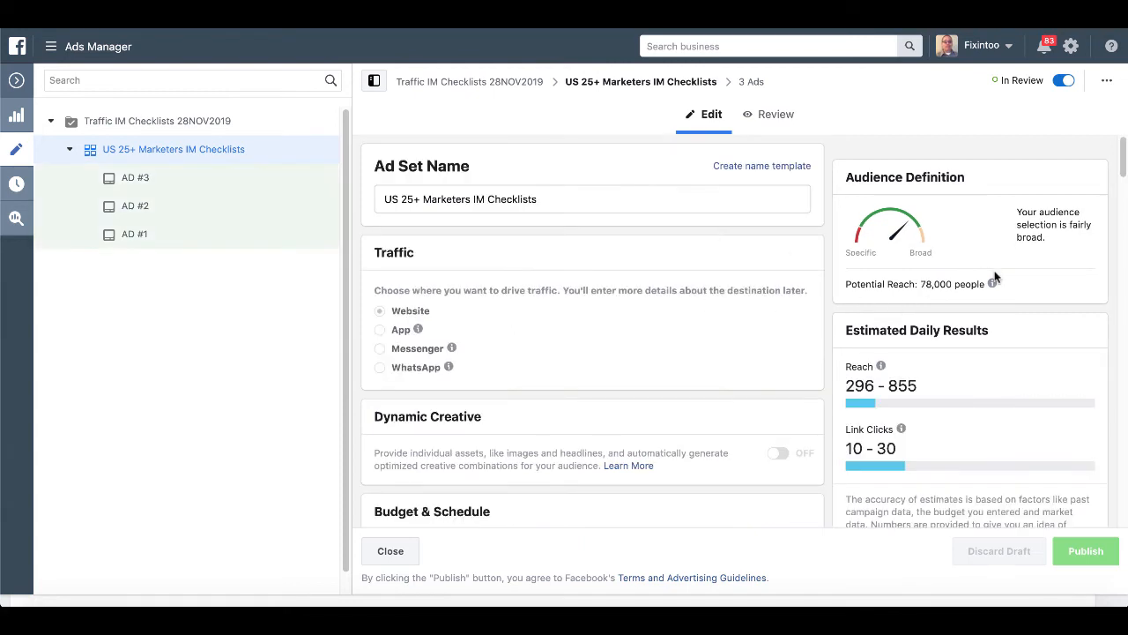
mouse_move(994, 284)
drag(844, 284, 986, 284)
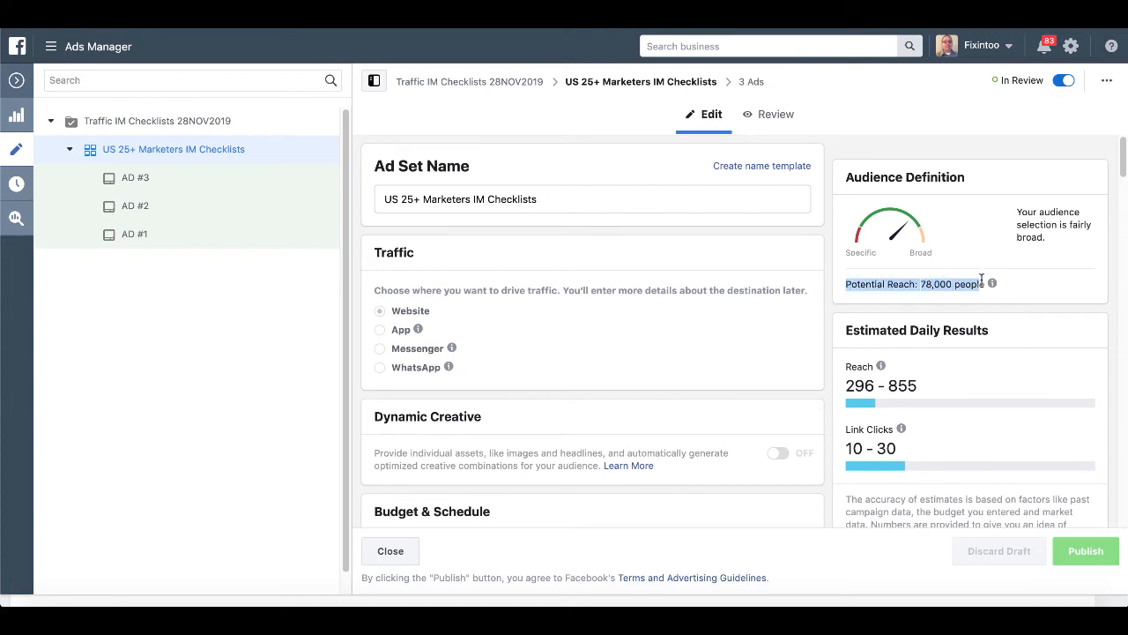
mouse_move(992, 283)
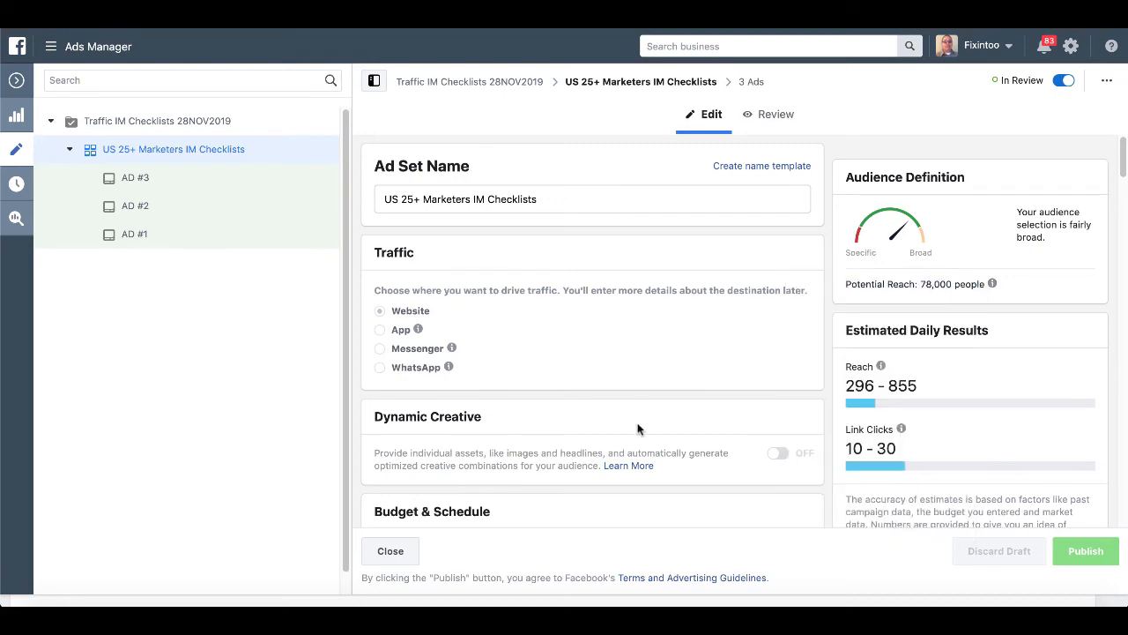
scroll(626, 455, down, 1)
scroll(624, 459, down, 6)
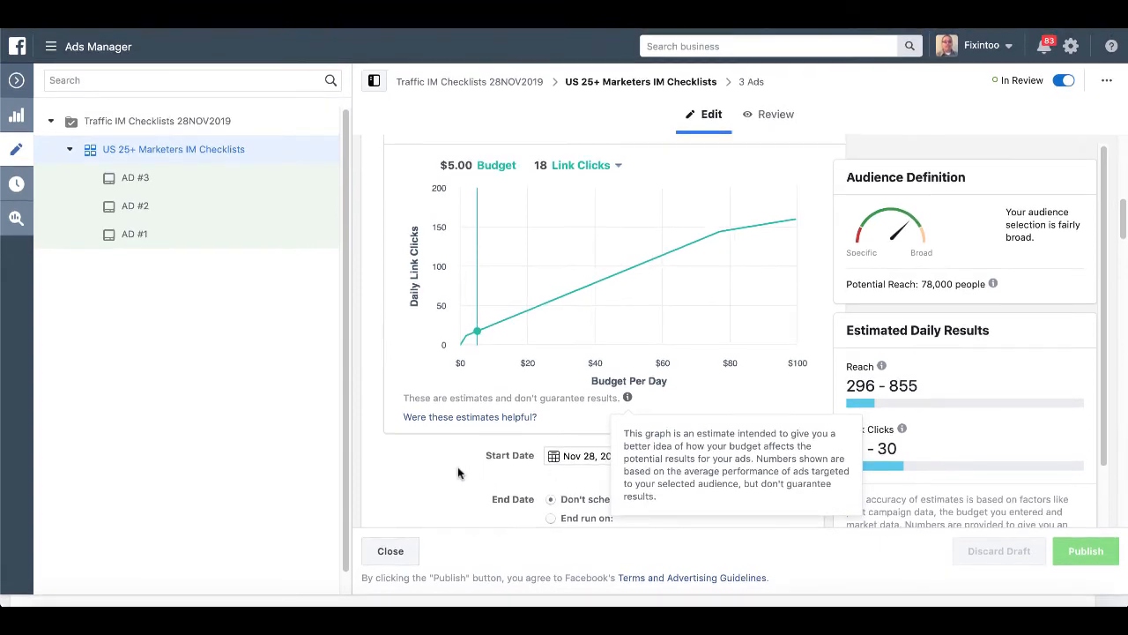
scroll(457, 463, up, 5)
scroll(457, 467, up, 3)
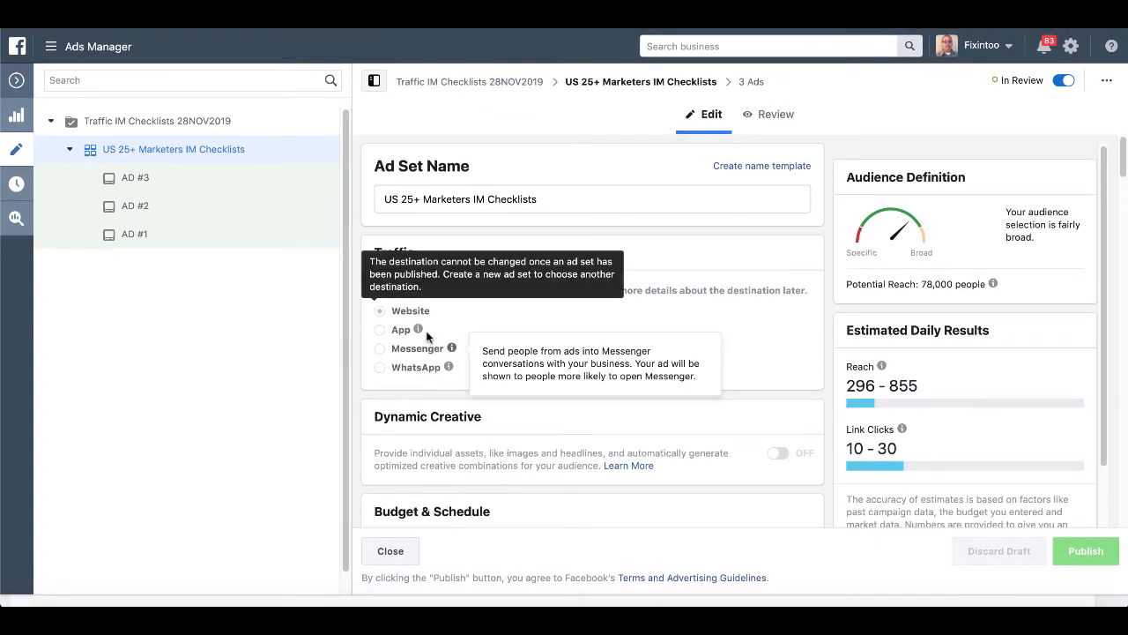
scroll(461, 421, down, 4)
scroll(461, 423, down, 8)
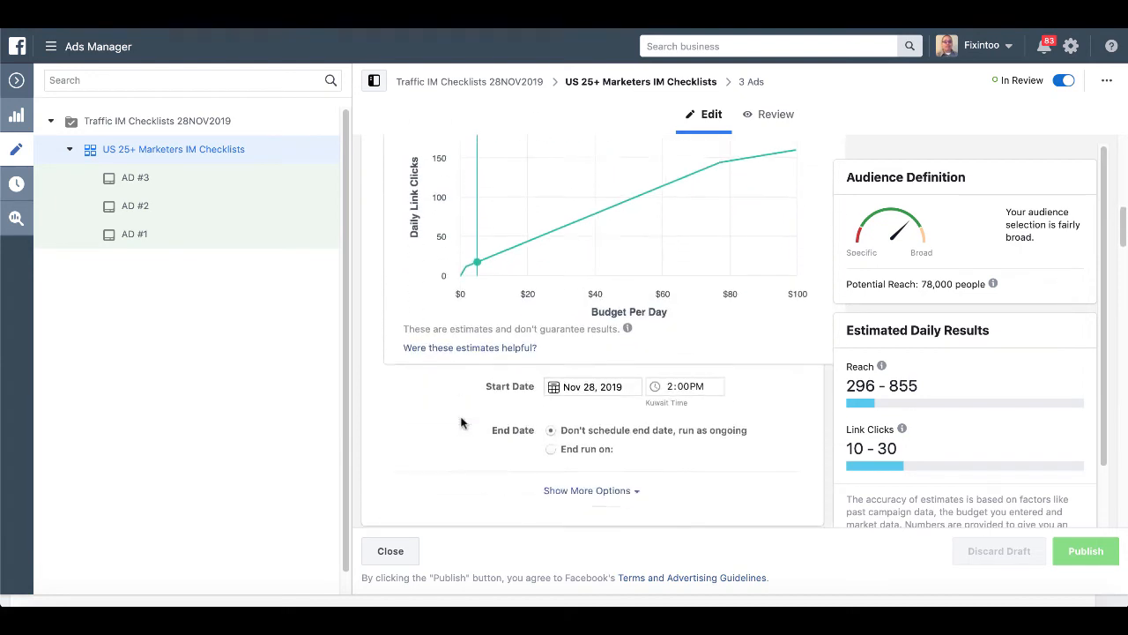
scroll(460, 422, down, 1)
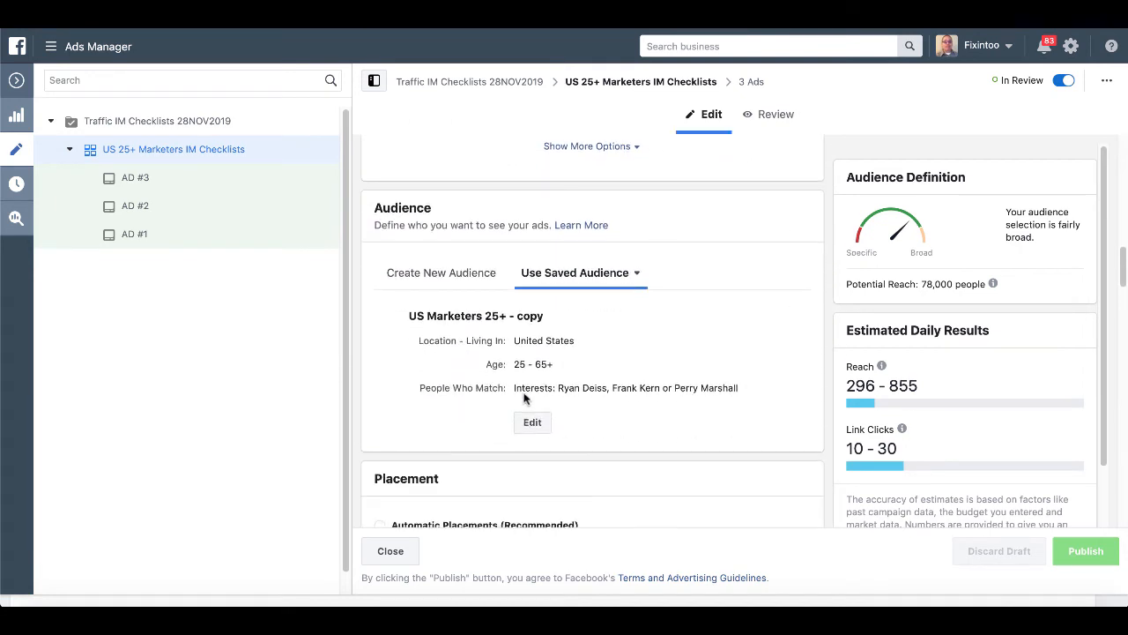
drag(559, 387, 733, 387)
scroll(733, 390, down, 1)
scroll(733, 391, down, 5)
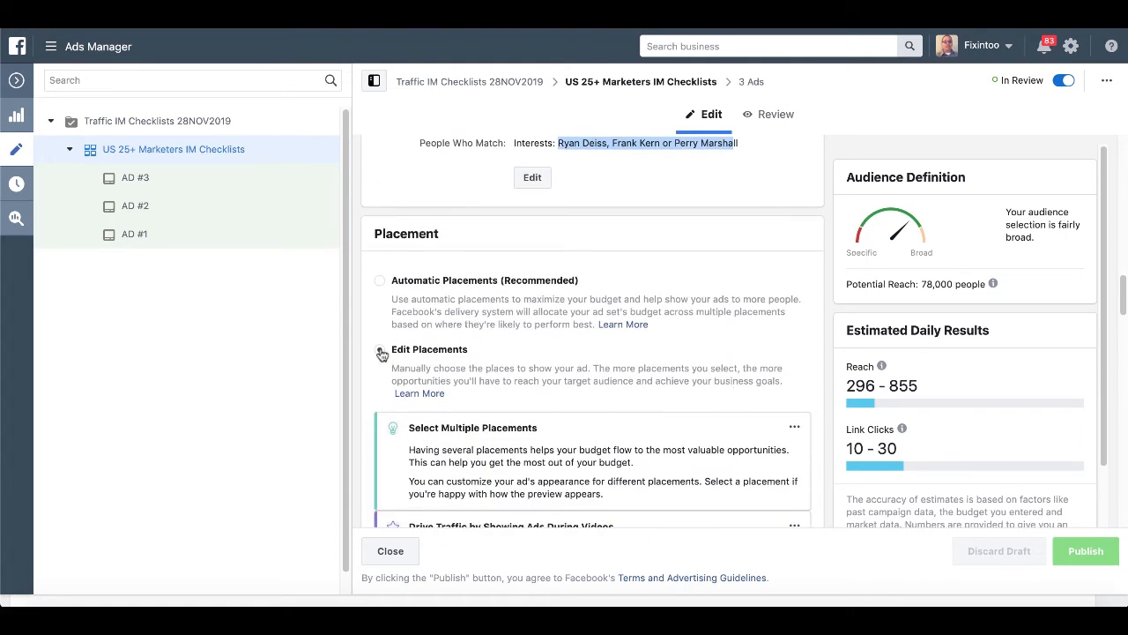
Confirm Facebook News Feed is the only ticked placement.
scroll(456, 357, down, 2)
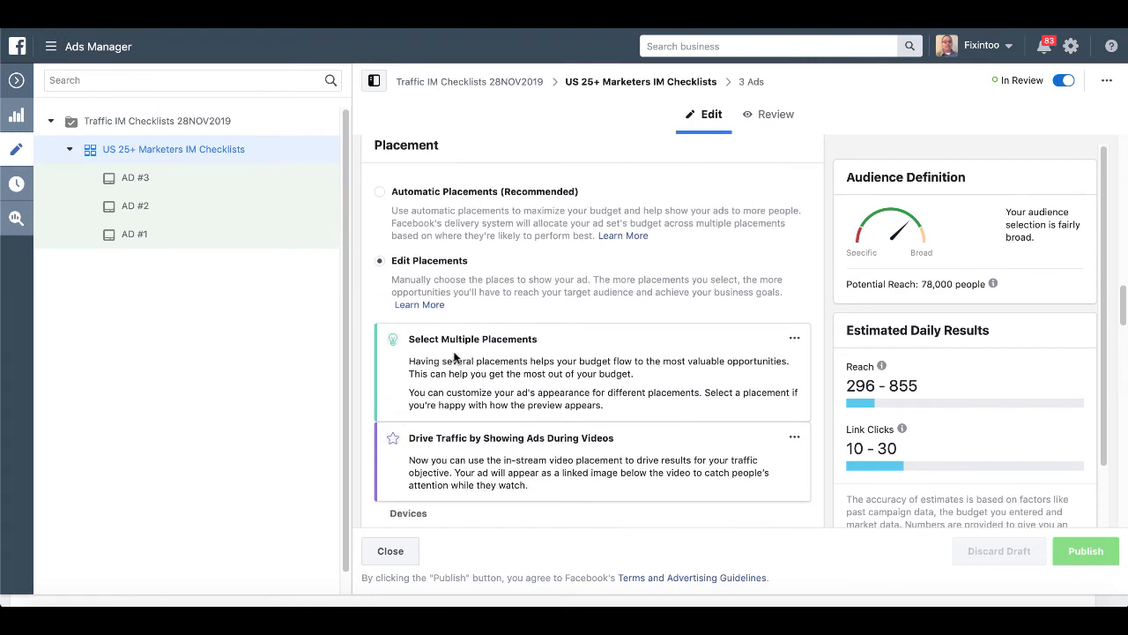
scroll(456, 357, down, 5)
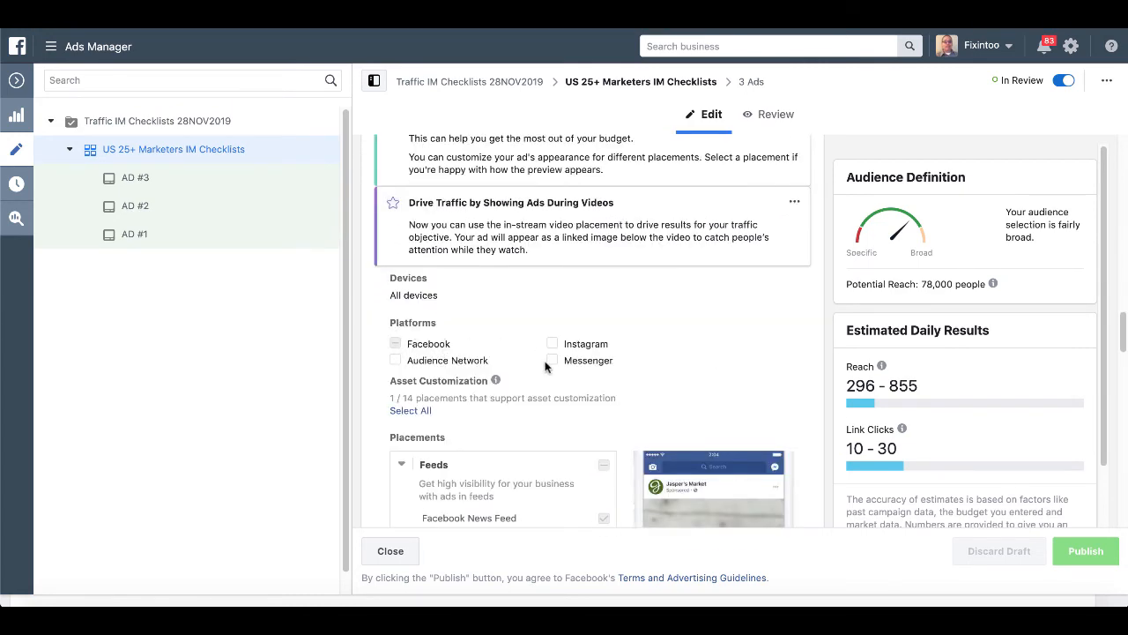
scroll(545, 367, down, 4)
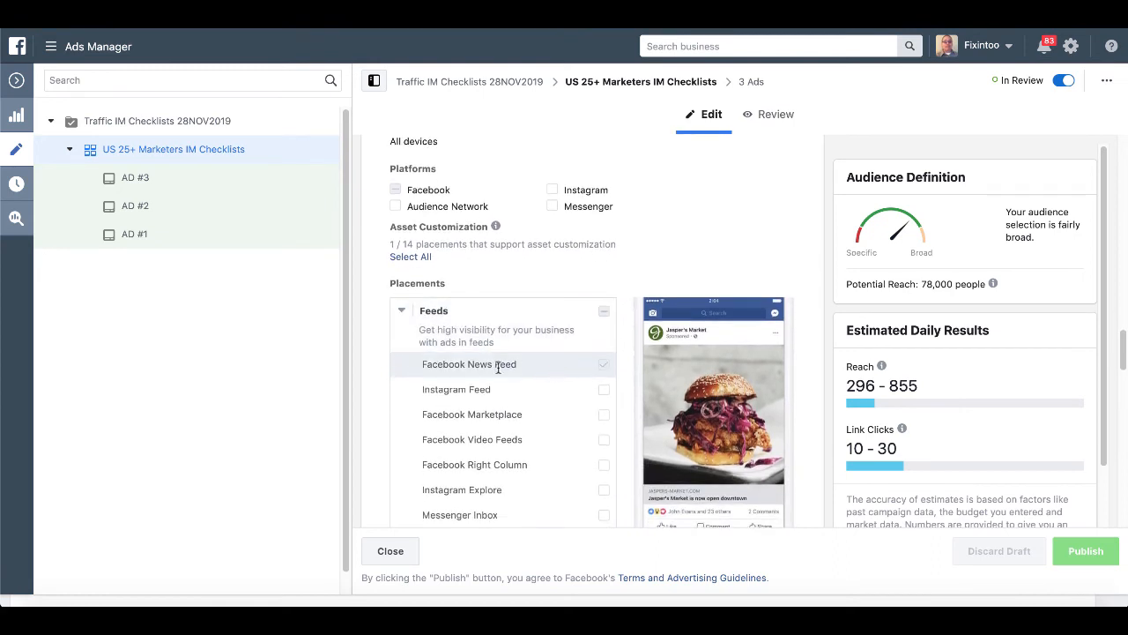
drag(424, 364, 527, 368)
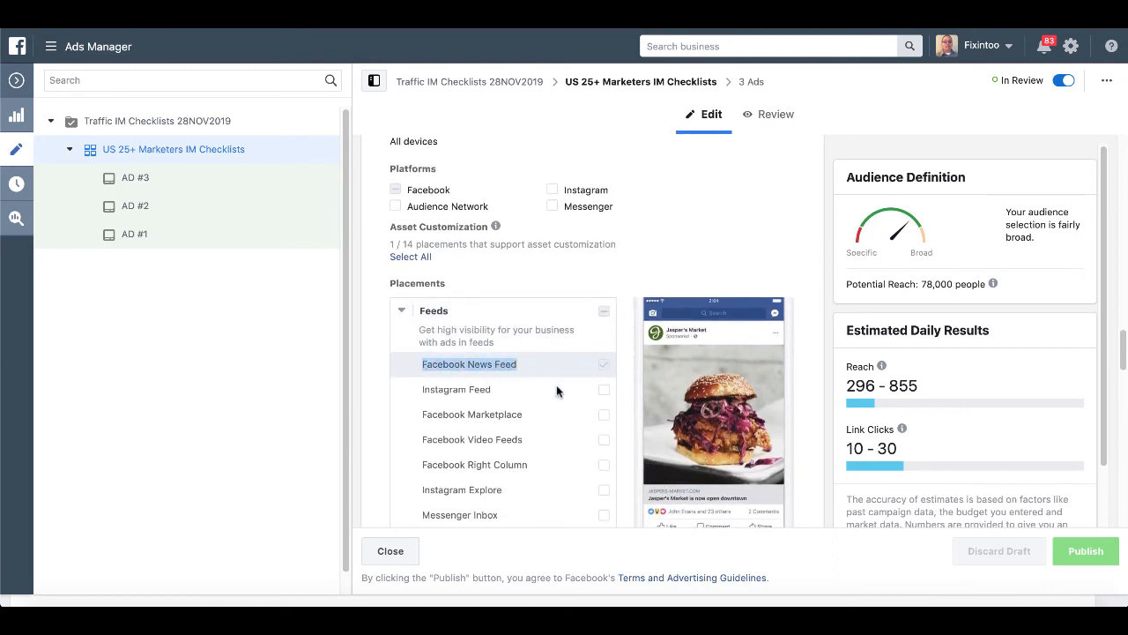
Uncheck 'Only when connected to Wi-Fi' under the hidden placement options.
scroll(557, 391, down, 5)
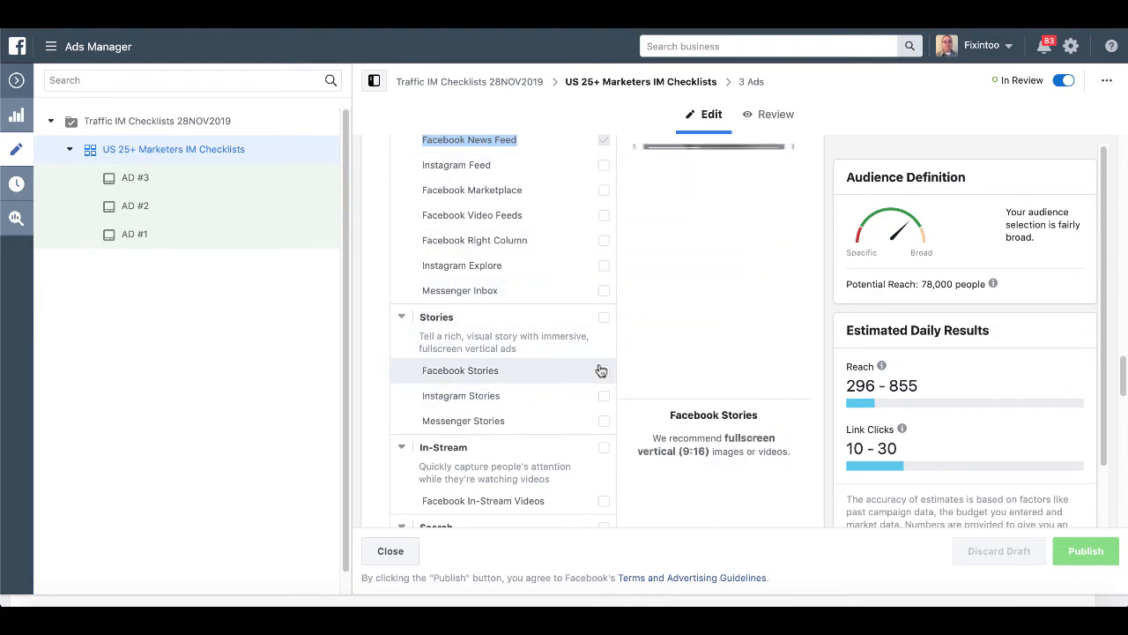
scroll(601, 370, down, 8)
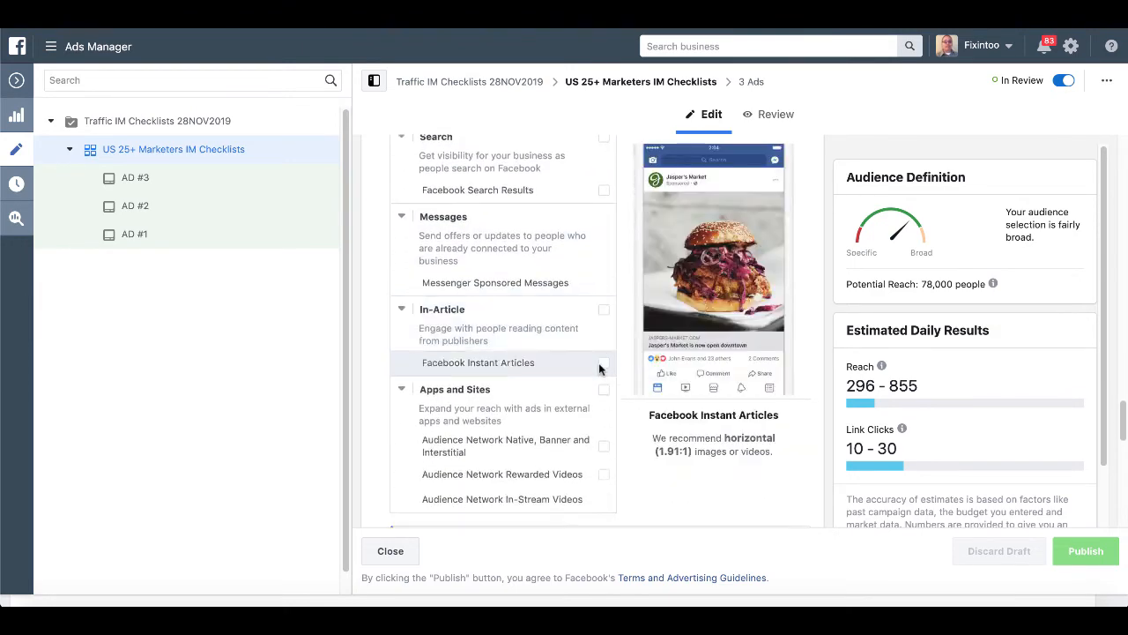
scroll(598, 362, down, 6)
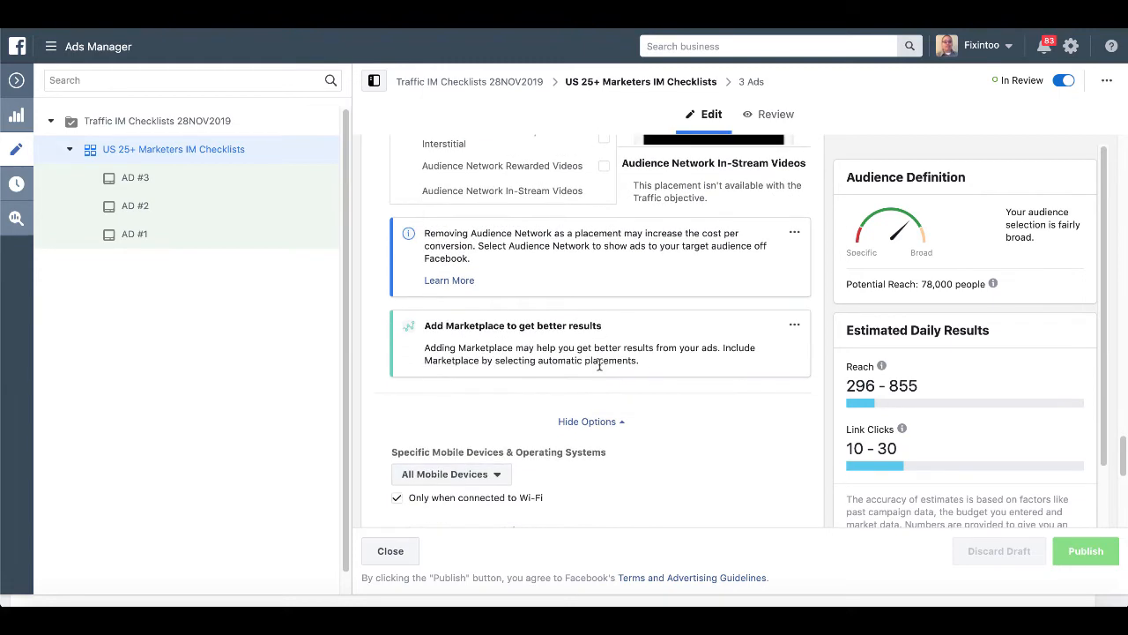
scroll(598, 365, down, 3)
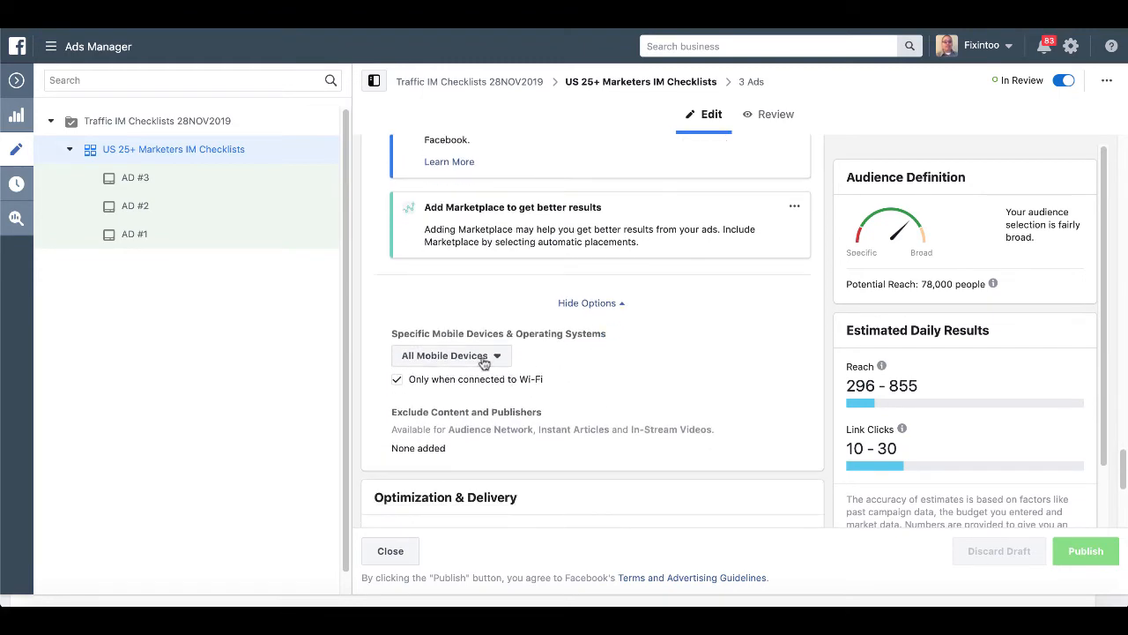
click(397, 379)
scroll(556, 379, down, 3)
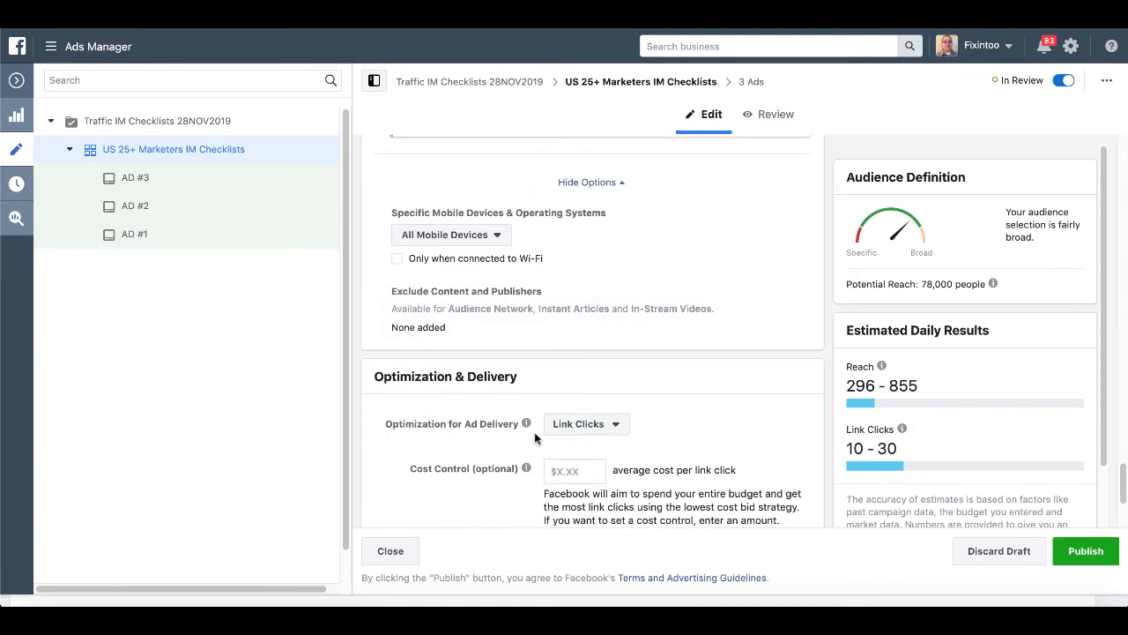
Leave Link Clicks as the delivery optimization goal and publish the ad set changes.
click(614, 426)
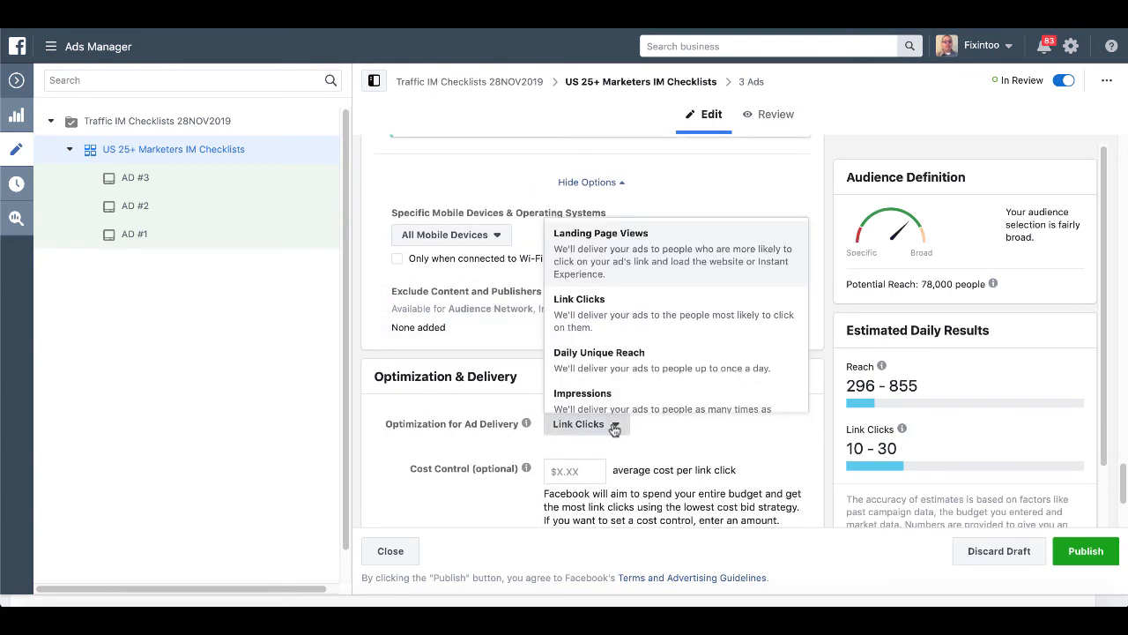
click(614, 428)
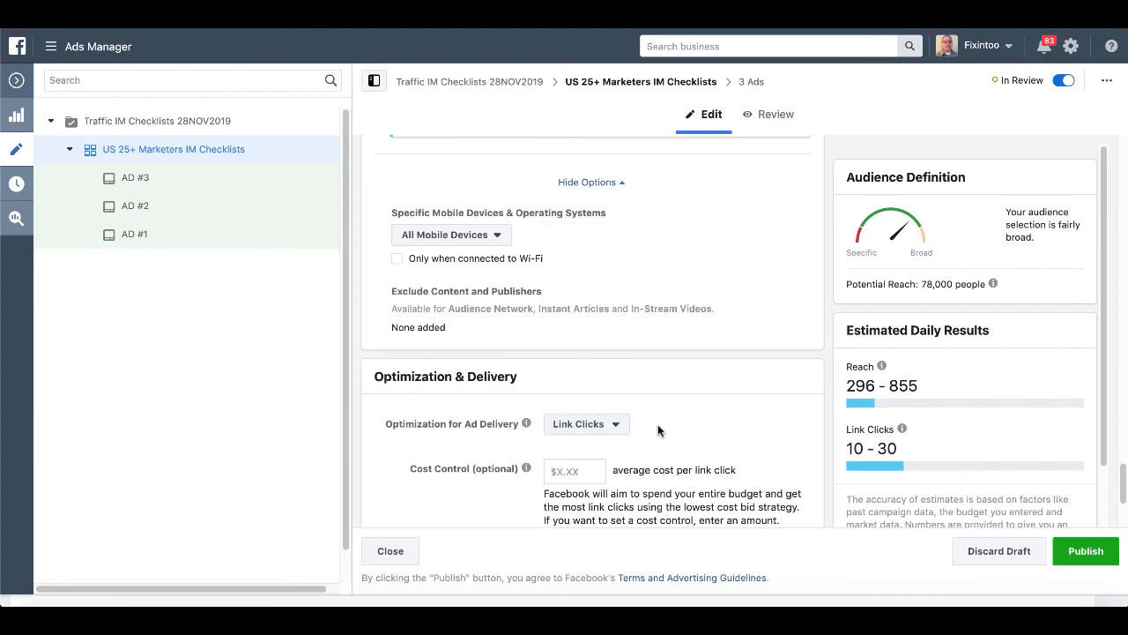
scroll(657, 424, down, 3)
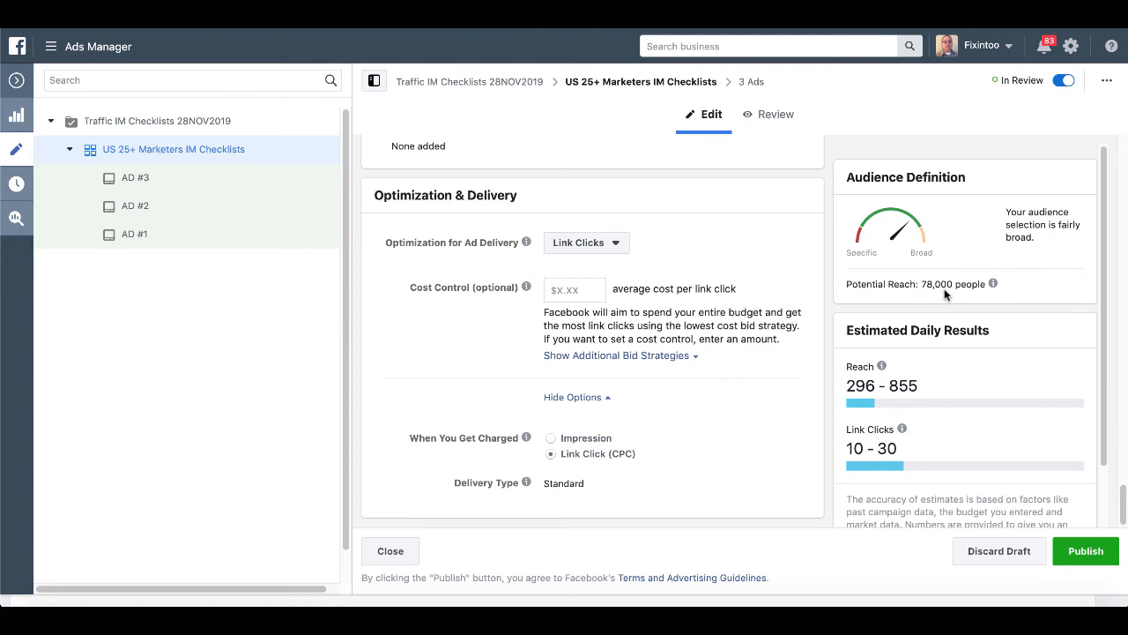
click(1080, 554)
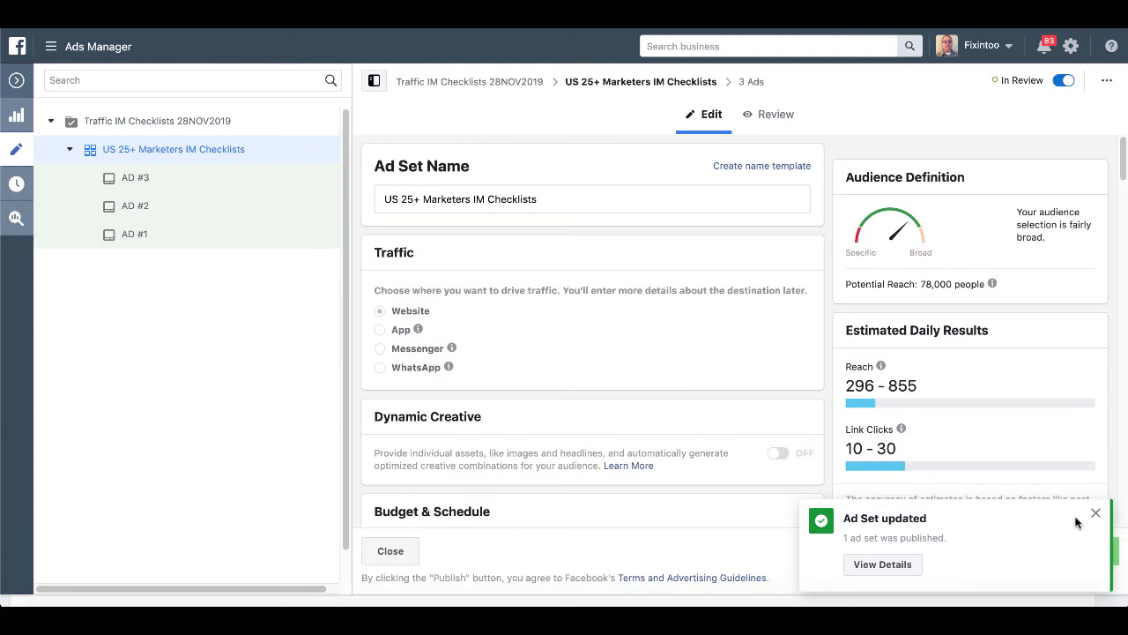
Close the 'Ad Set updated' notice and highlight the Reach 296–855 and Link Clicks 10–30 estimates.
click(1096, 513)
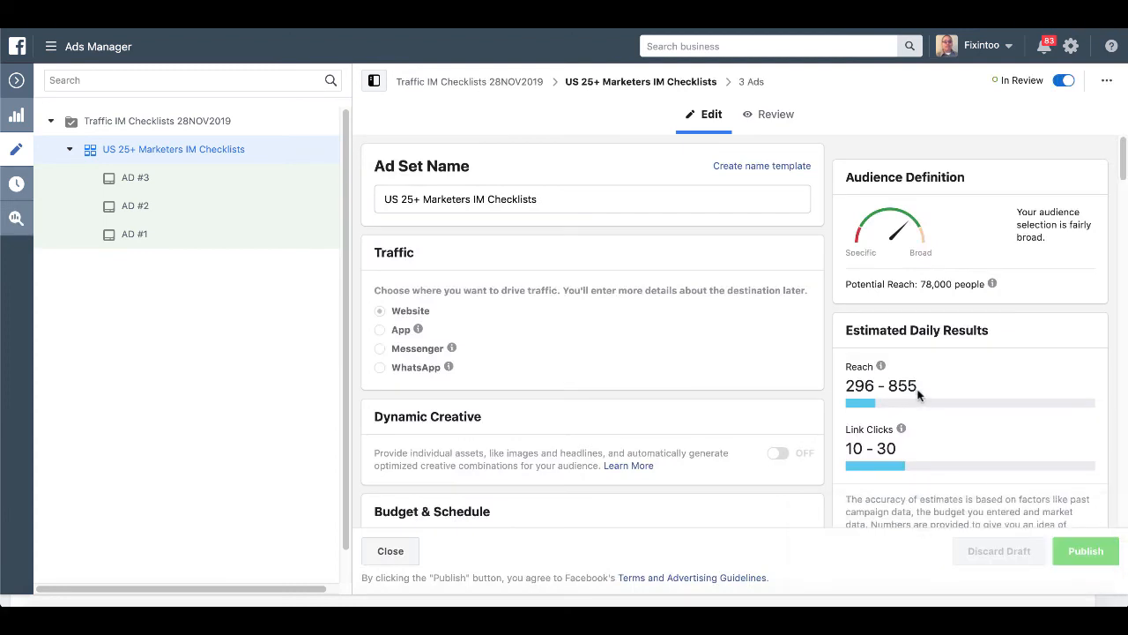
drag(917, 389, 844, 388)
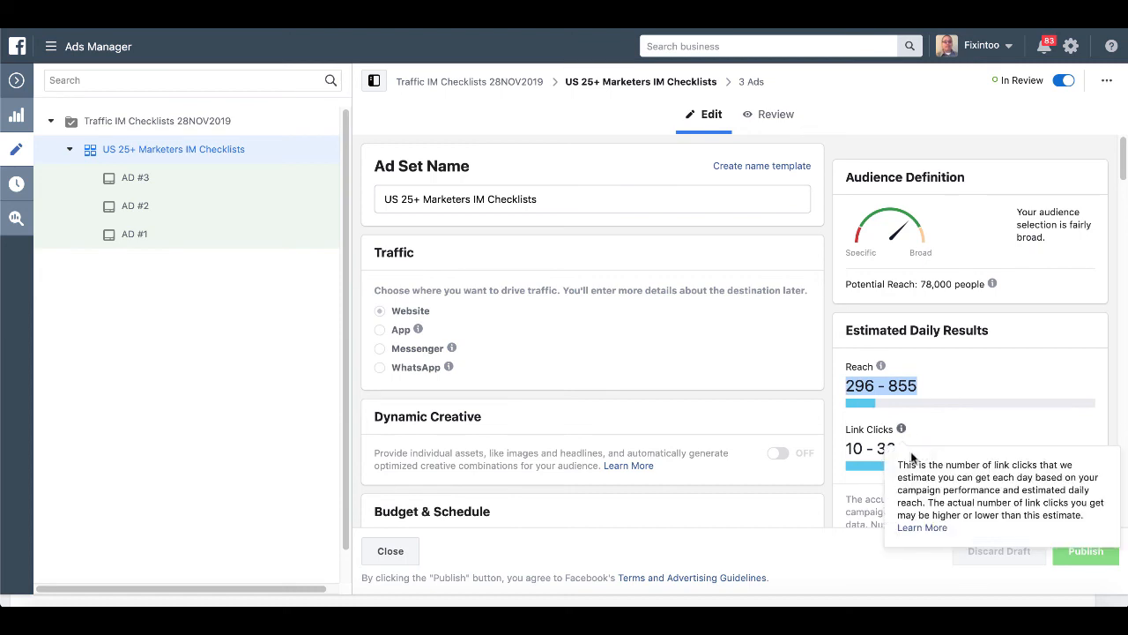
click(931, 428)
drag(903, 453, 846, 449)
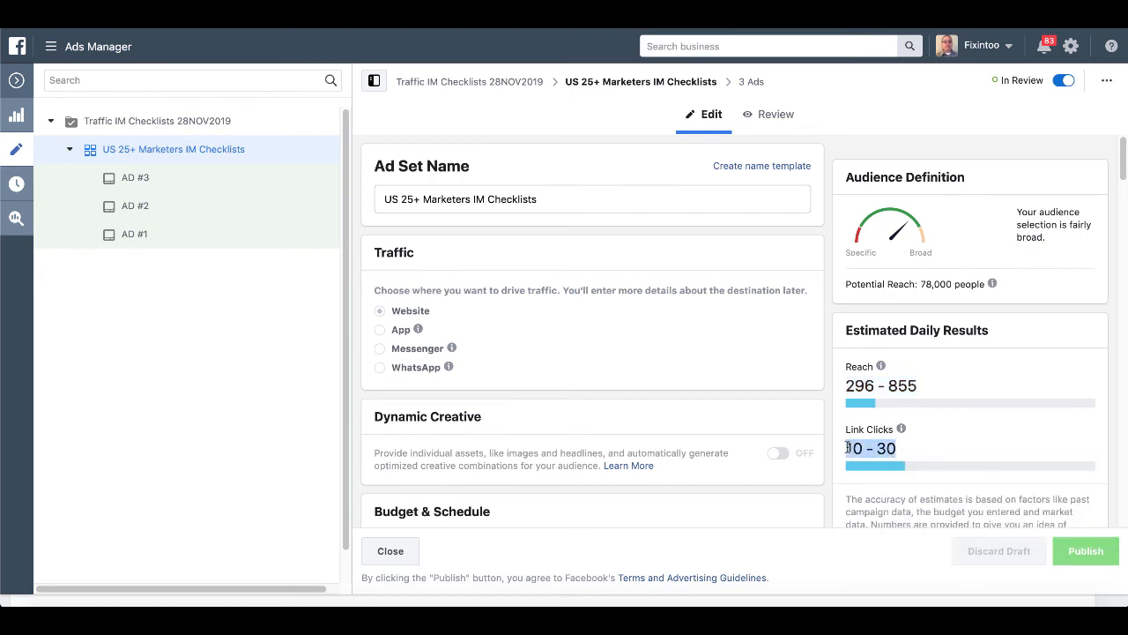
click(933, 447)
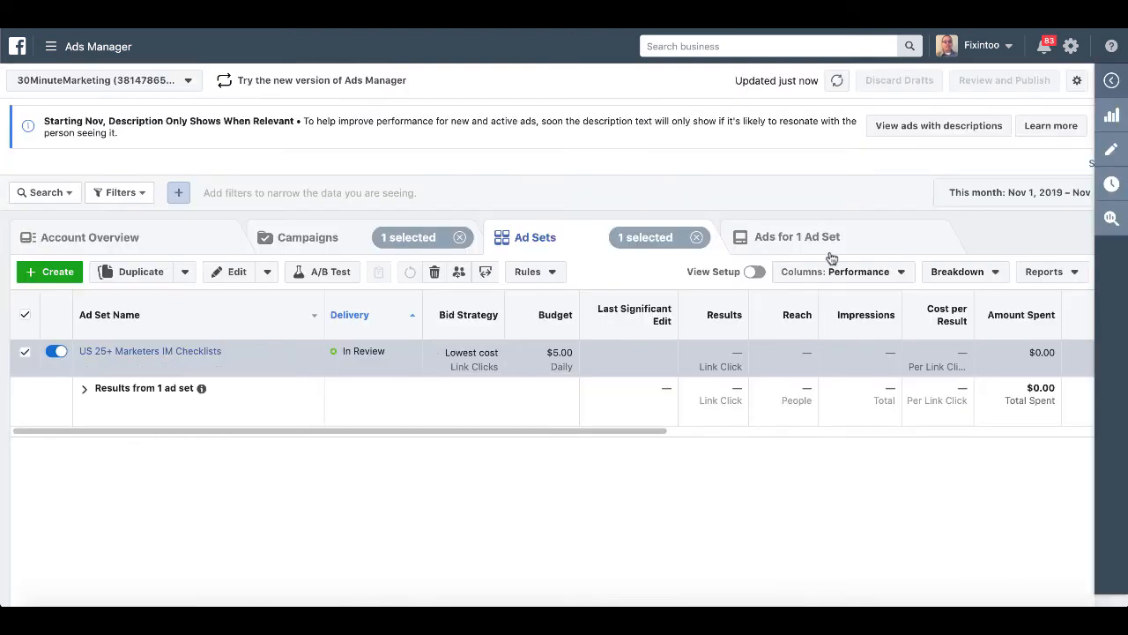
Check that AD #1–#3 are In Review, then go back through Ad Sets to Campaigns.
click(835, 249)
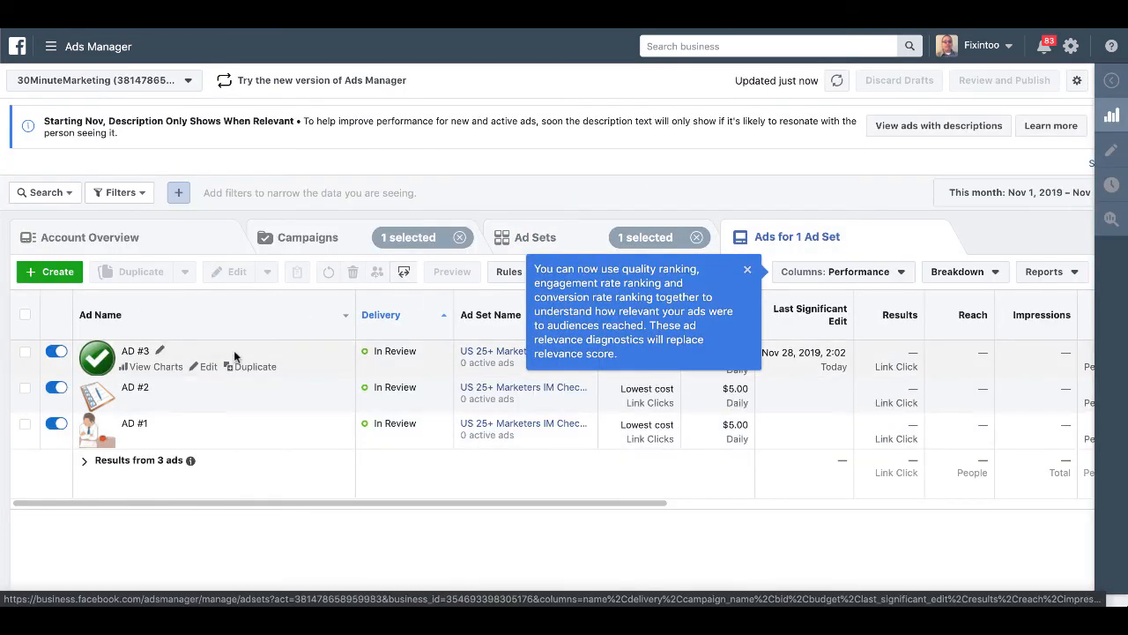
click(746, 269)
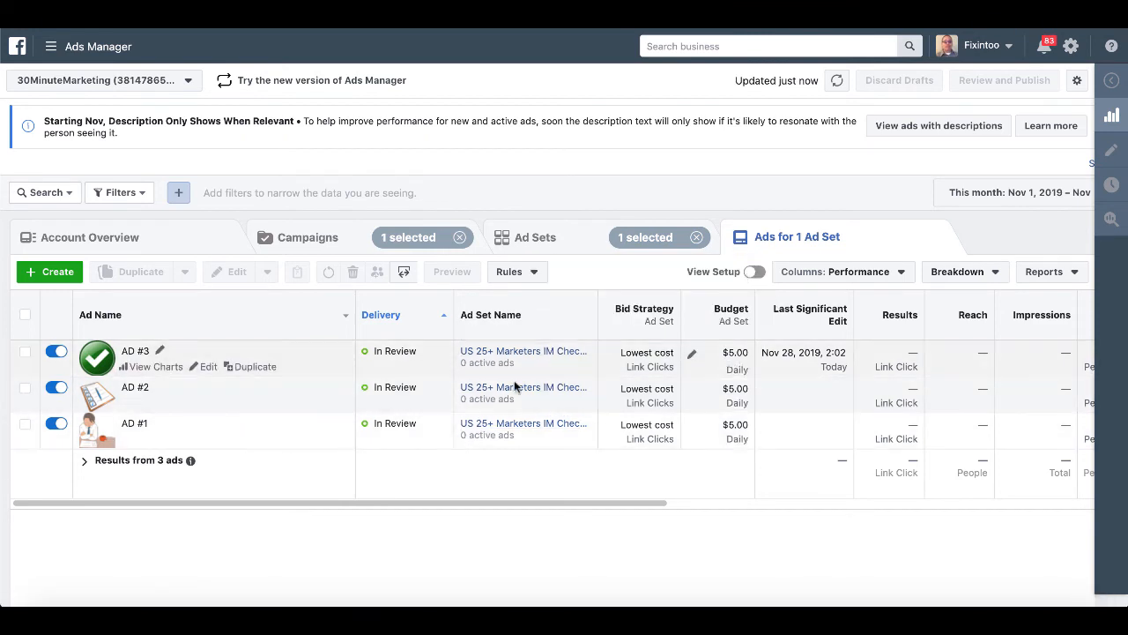
click(557, 245)
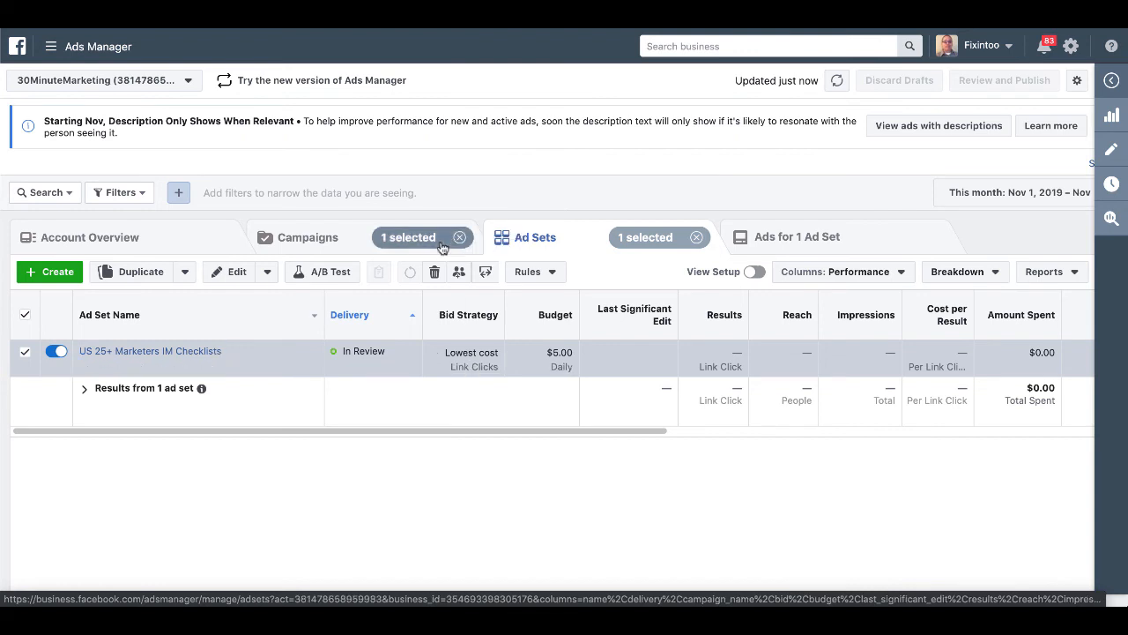
click(323, 239)
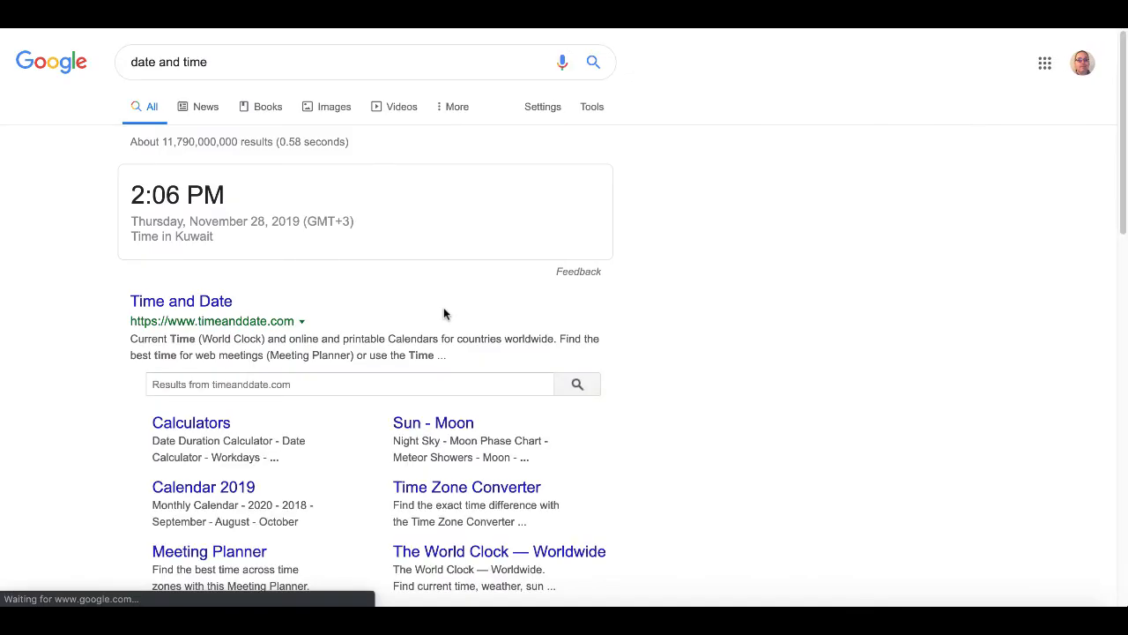
Highlight Google's time card reading 2:06 PM, Thursday, November 28, 2019 in Kuwait.
drag(221, 235, 132, 196)
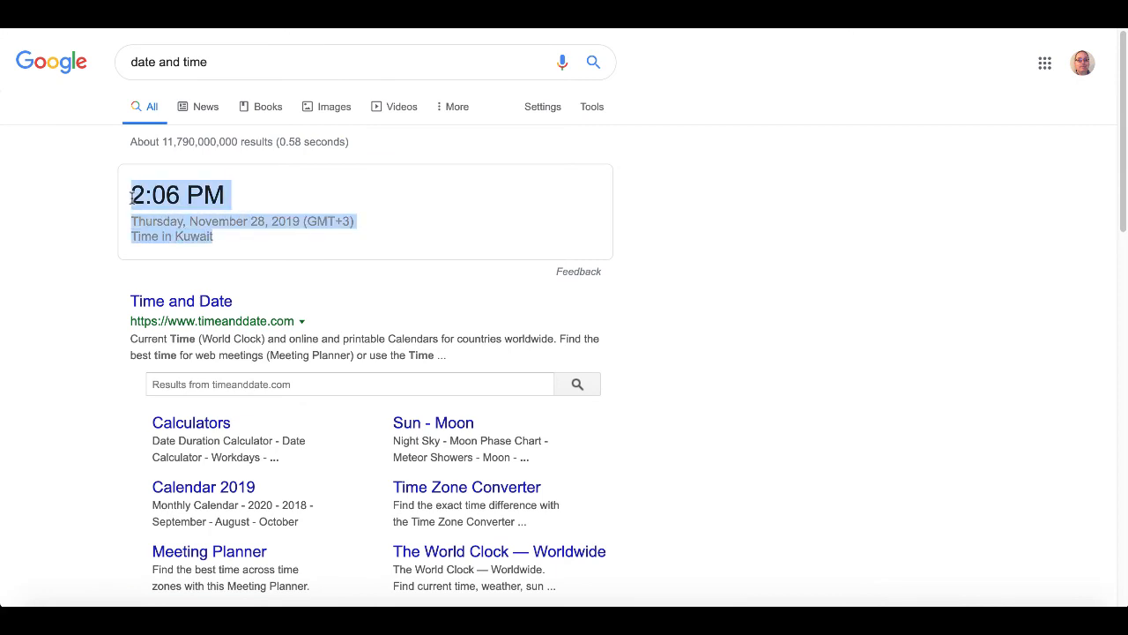